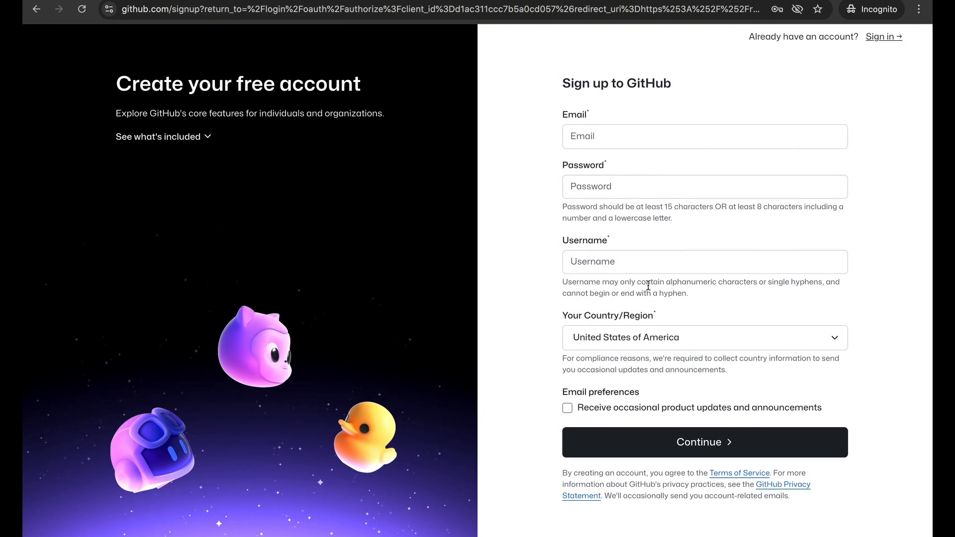
Sign in to the existing GitHub account using the saved username and password.
scroll(625, 378, up, 1)
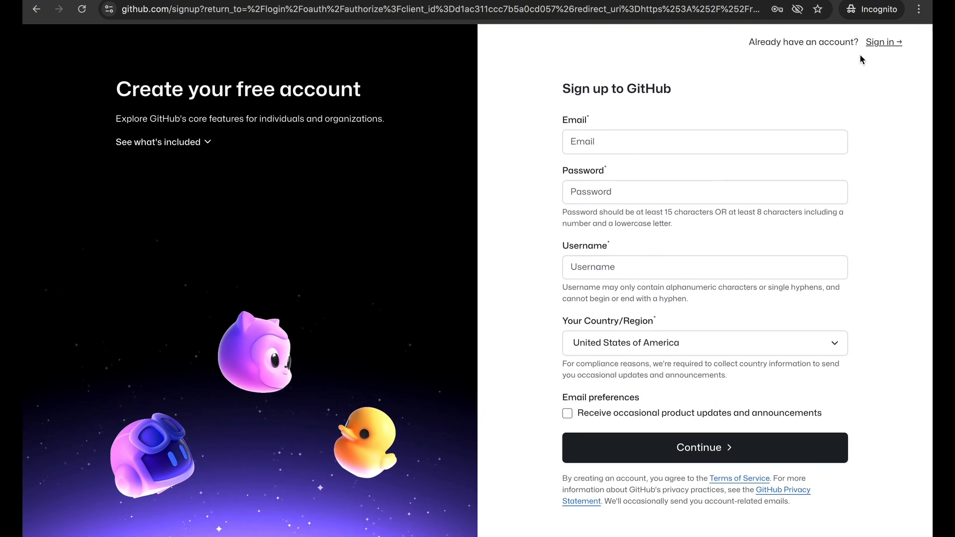
click(877, 45)
click(527, 165)
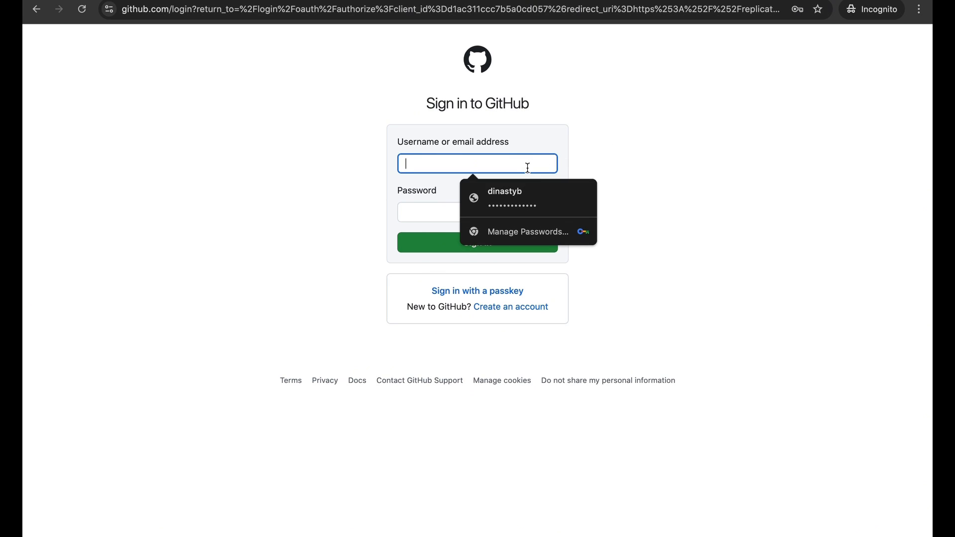
click(535, 204)
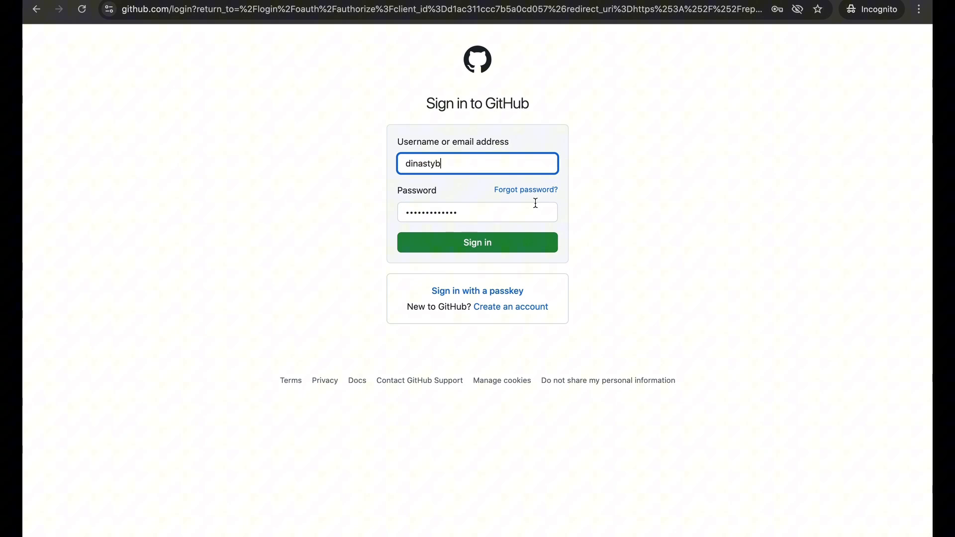
click(516, 253)
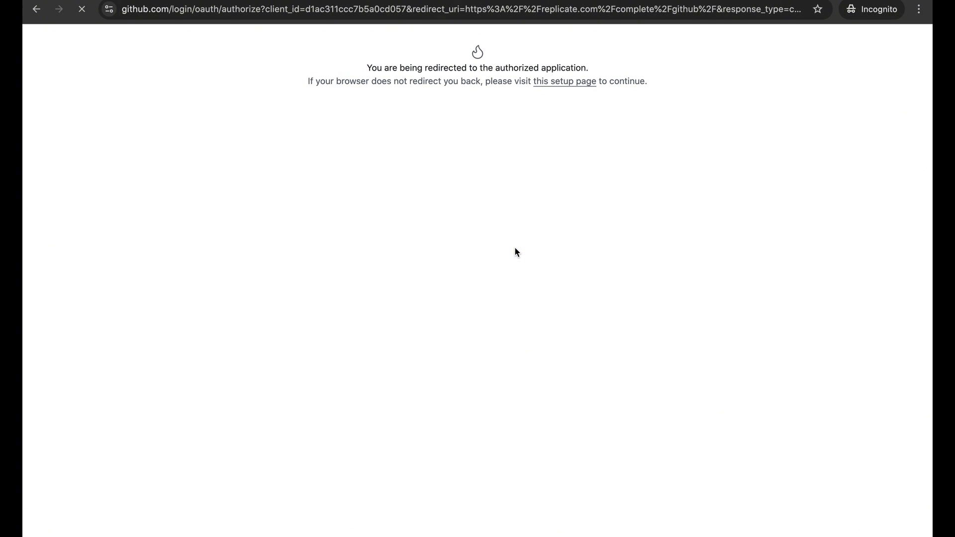
Look over the Replicate dashboard and open the Billing page of the account settings.
scroll(470, 311, down, 4)
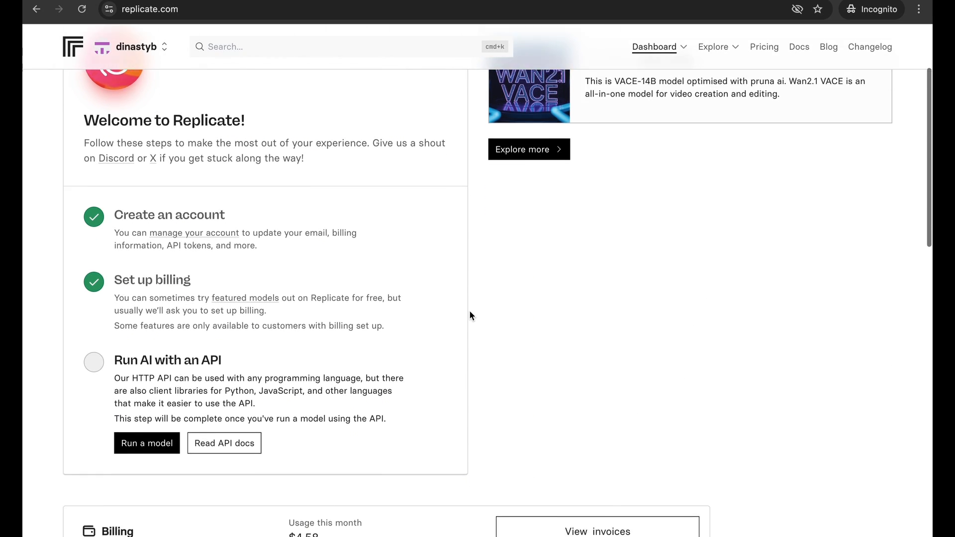
scroll(470, 312, down, 3)
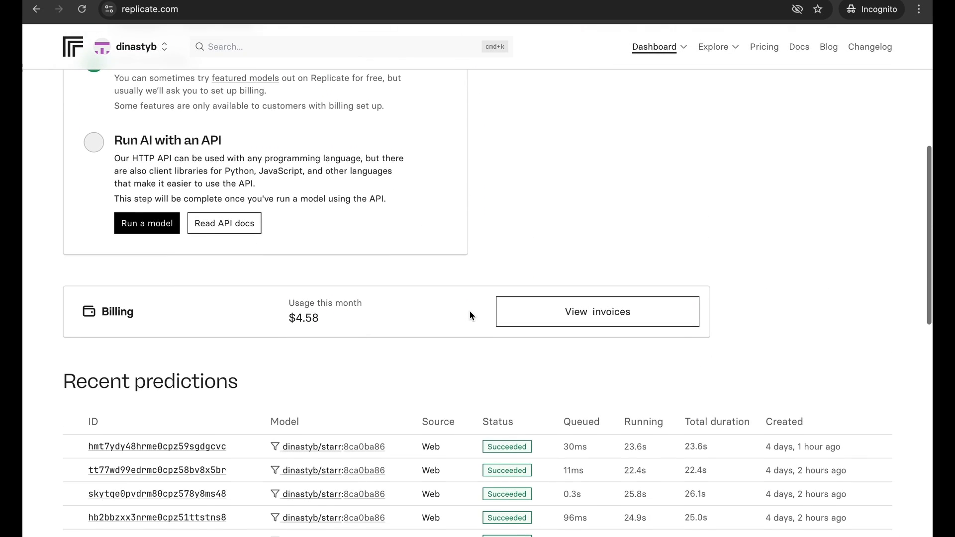
scroll(380, 288, up, 7)
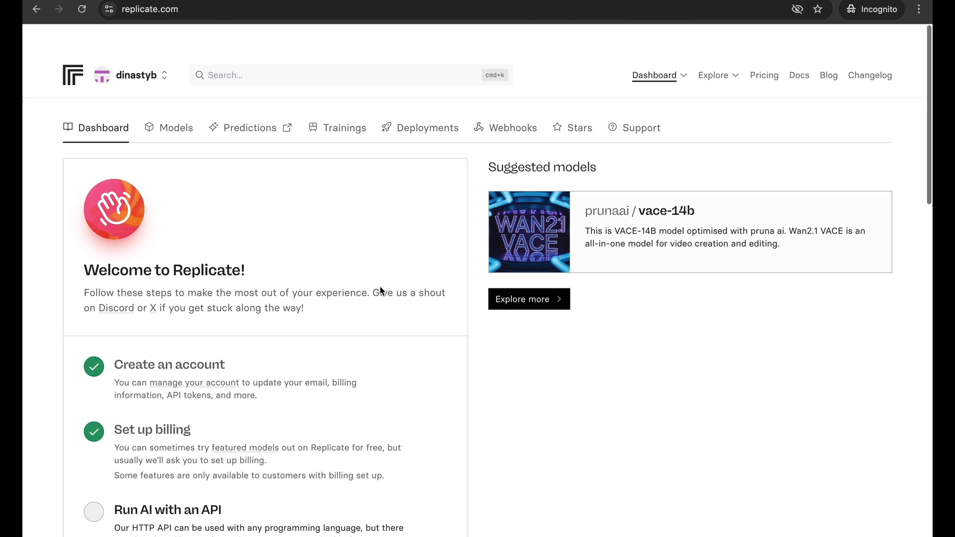
click(133, 57)
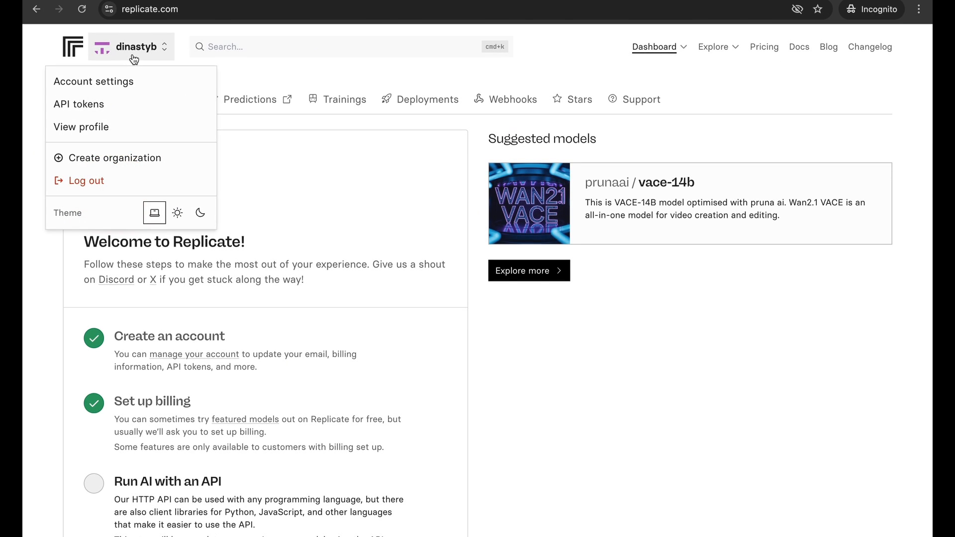
click(110, 81)
click(98, 195)
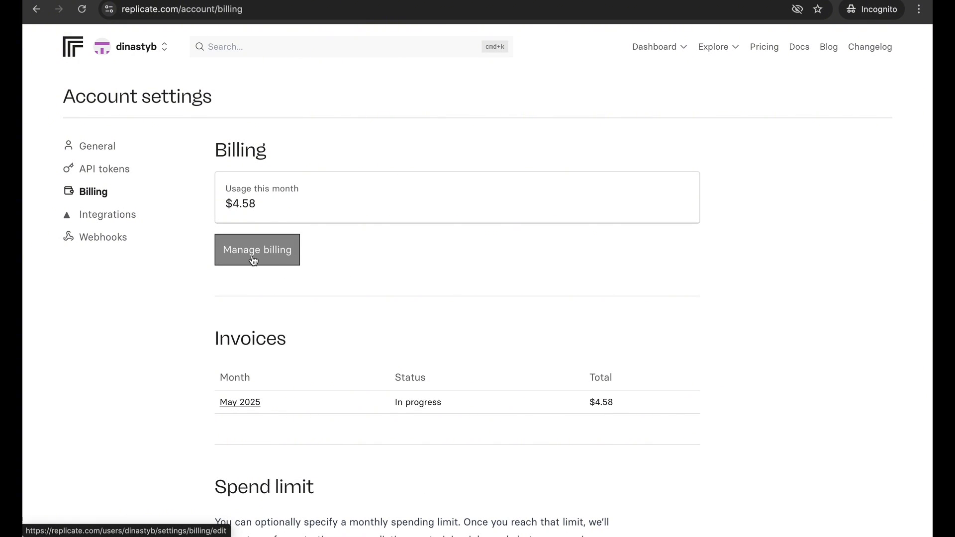
Review the invoices and spend limit, check the payment method in billing management, and return to Replicate.
scroll(338, 248, down, 6)
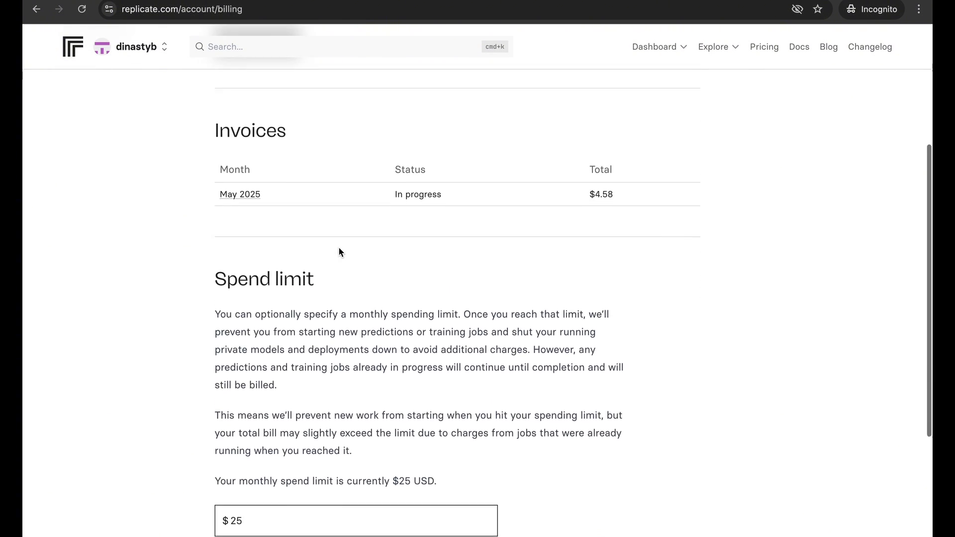
scroll(340, 247, down, 2)
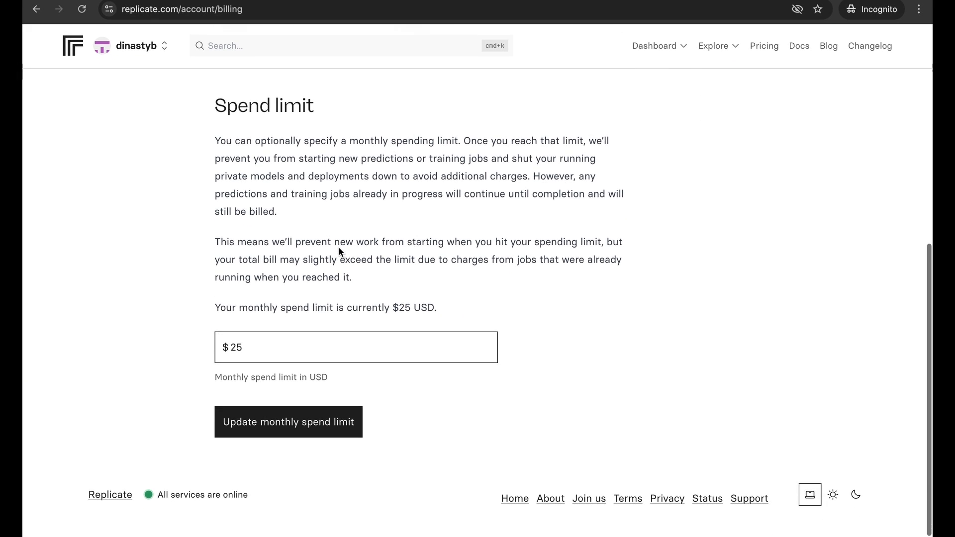
scroll(341, 330, up, 8)
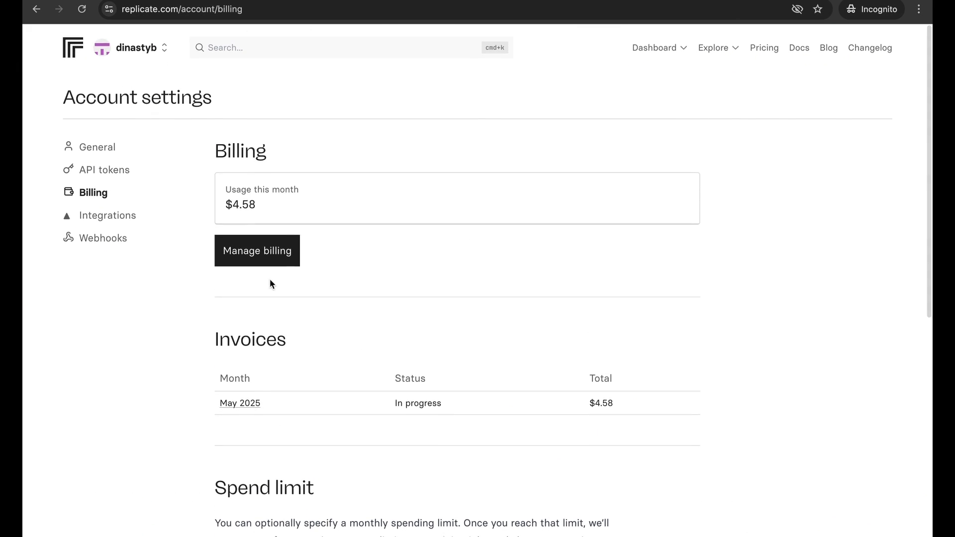
click(281, 259)
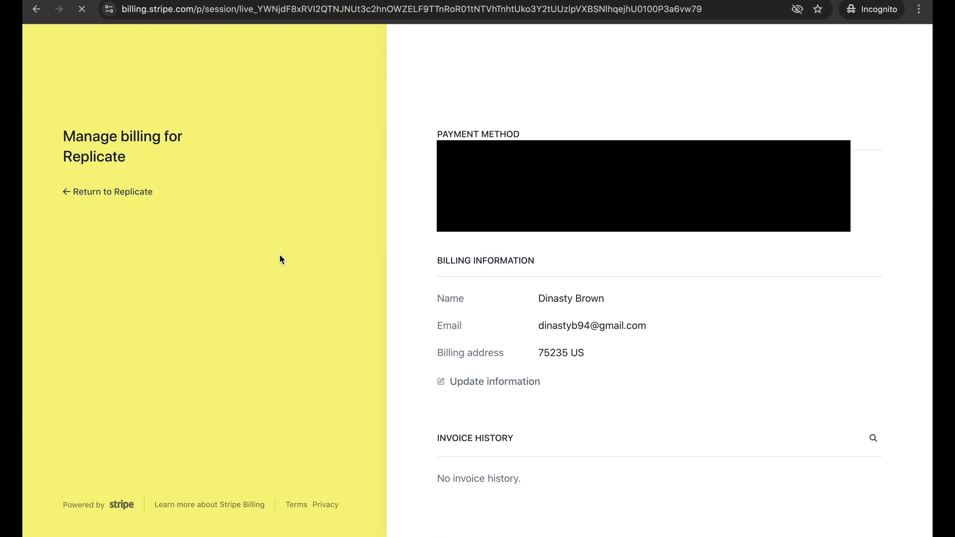
scroll(519, 246, down, 1)
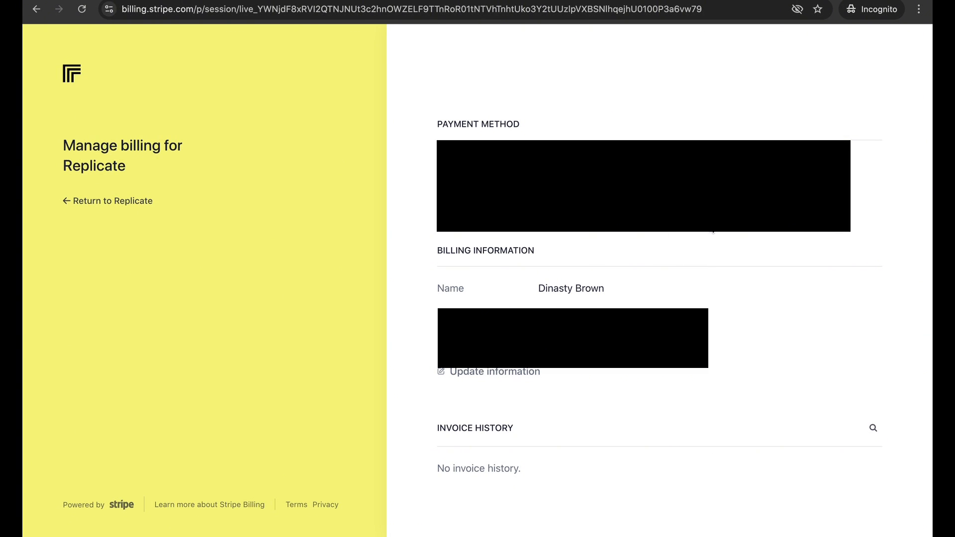
click(86, 204)
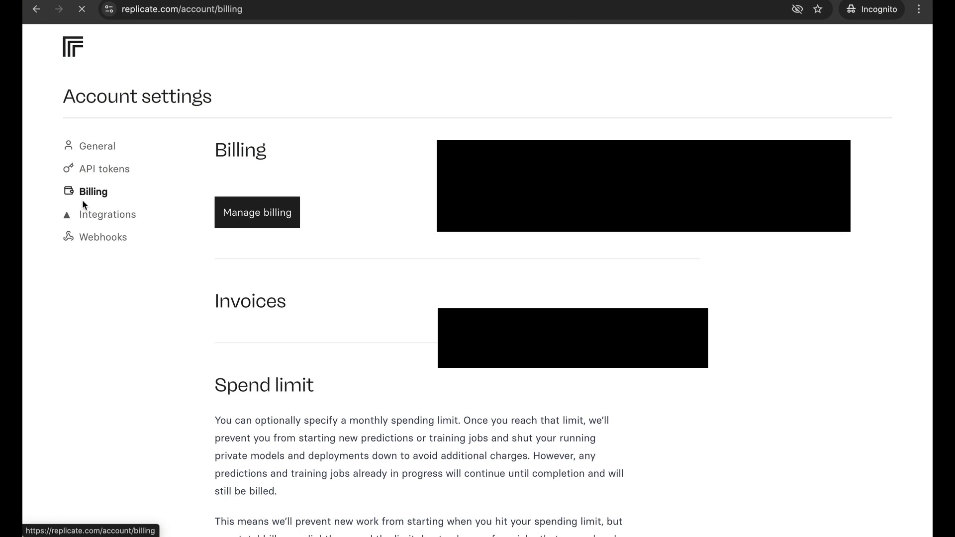
Open the second private model in the models list and examine its playground input settings.
click(71, 52)
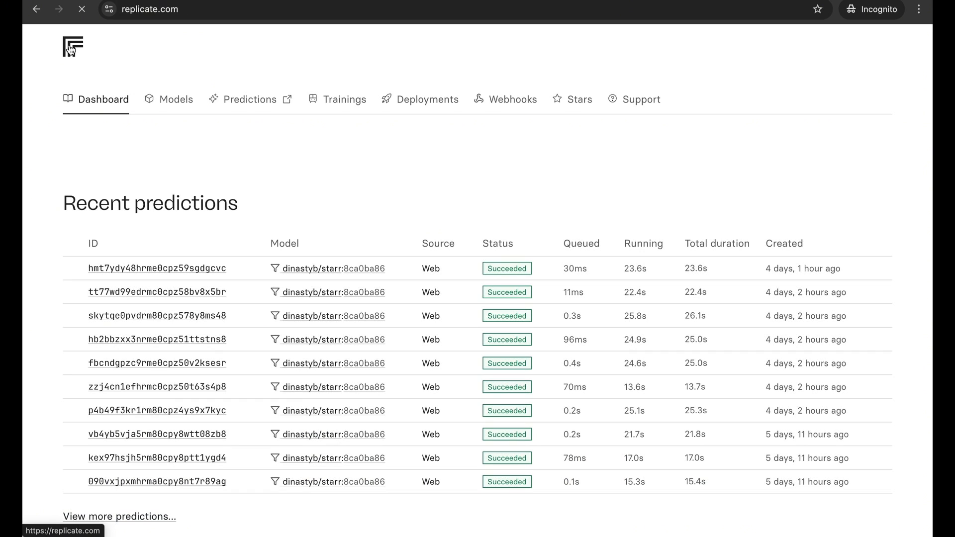
click(161, 102)
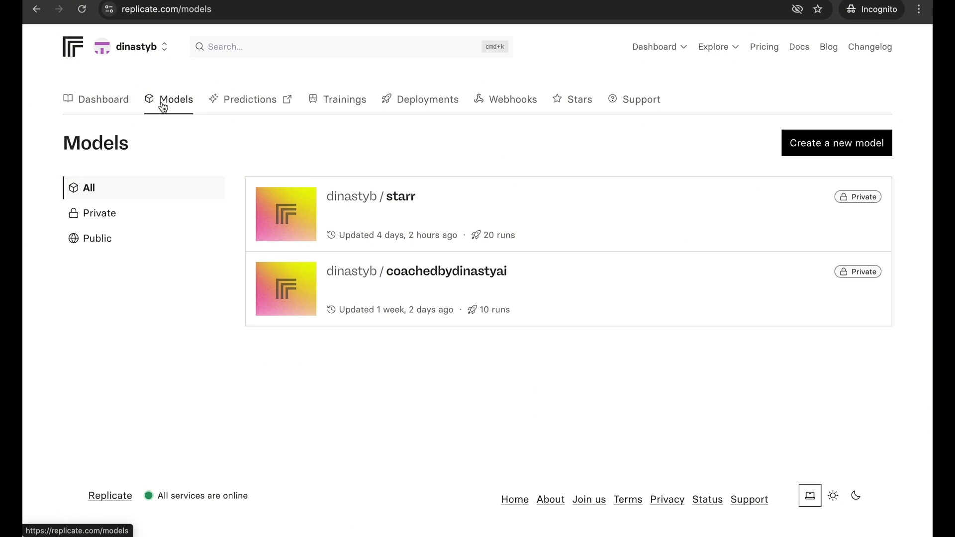
click(404, 277)
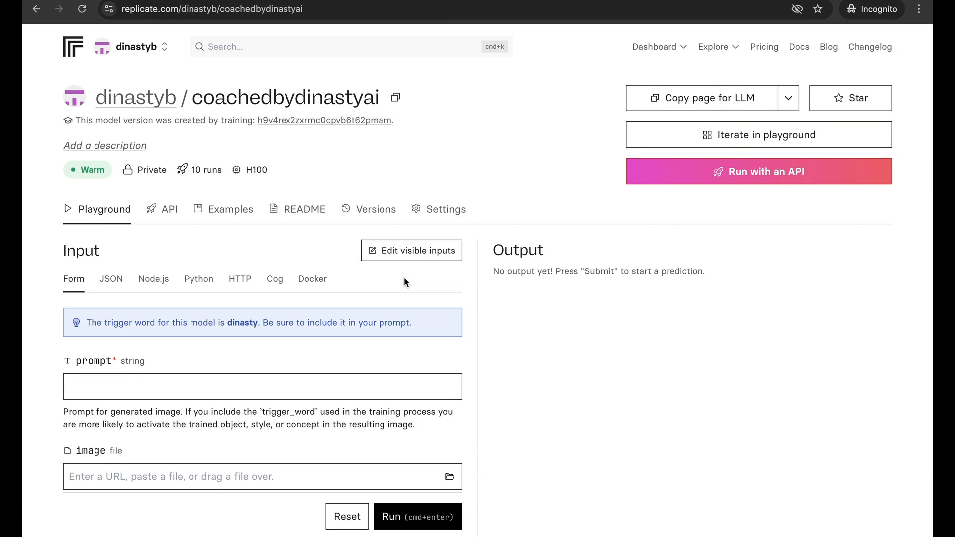
scroll(302, 317, down, 4)
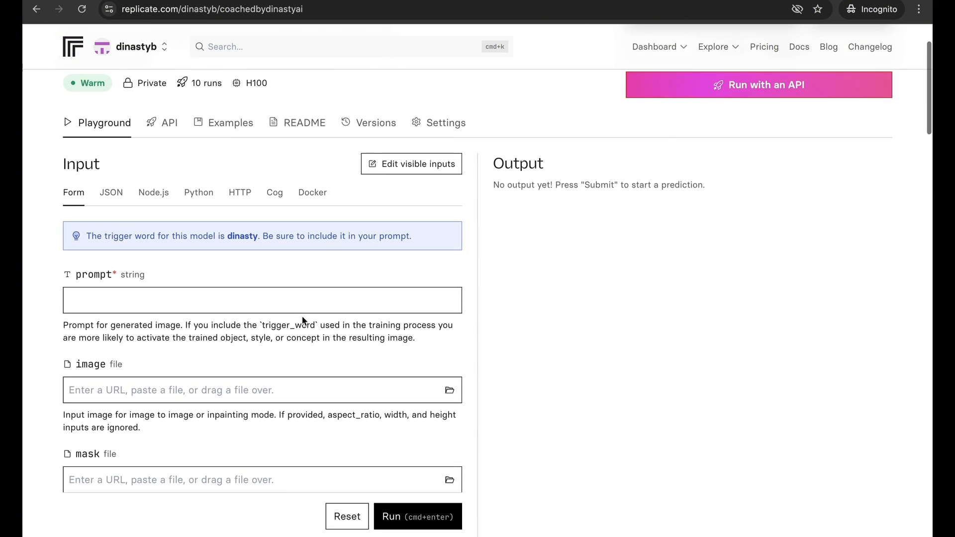
scroll(303, 318, down, 6)
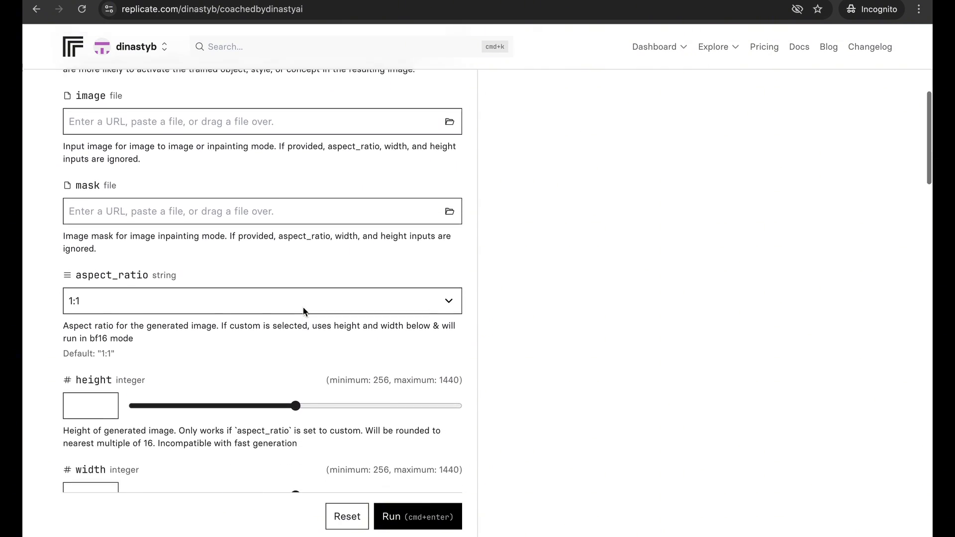
scroll(304, 307, down, 9)
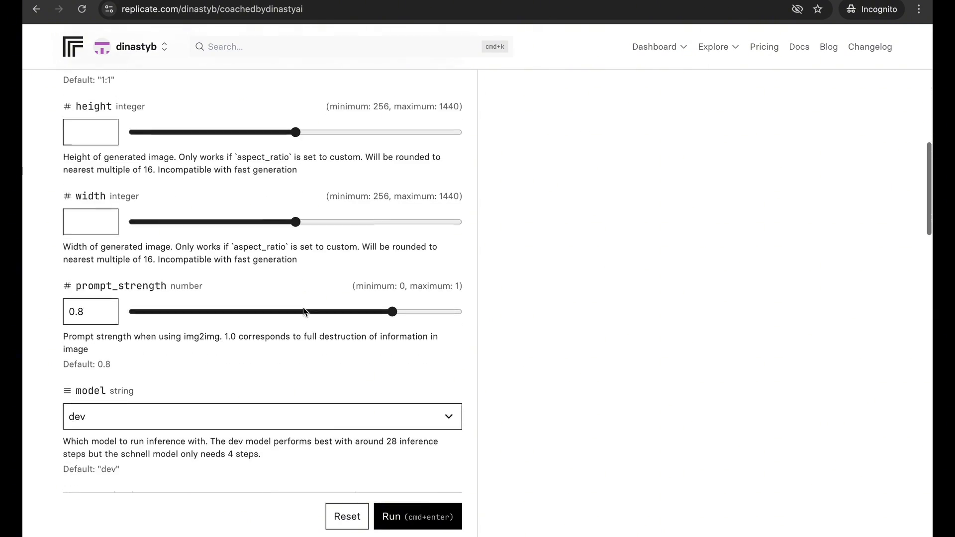
scroll(304, 309, down, 5)
scroll(303, 308, up, 20)
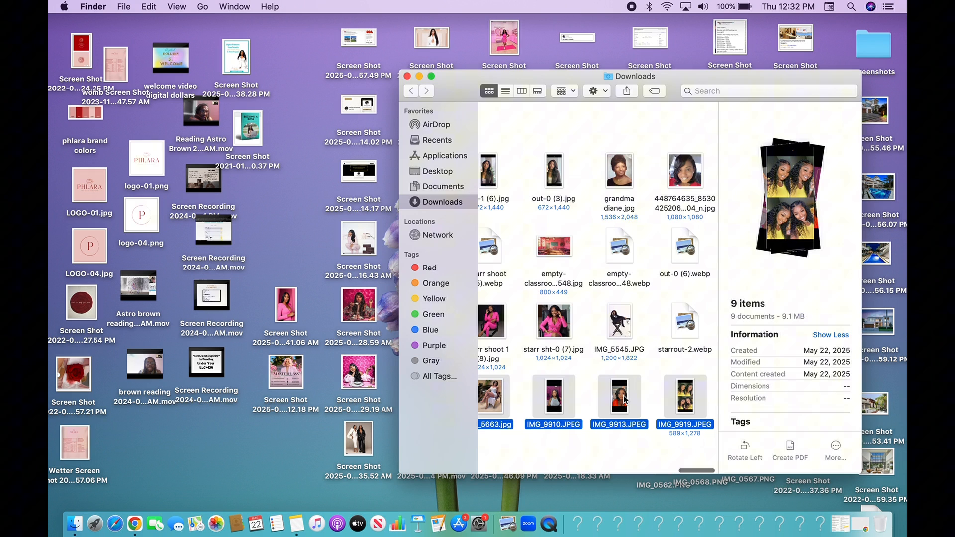
Open the nine selected Downloads photos in Preview, look through them up to IMG_9919.JPEG, and close the preview.
double_click(624, 399)
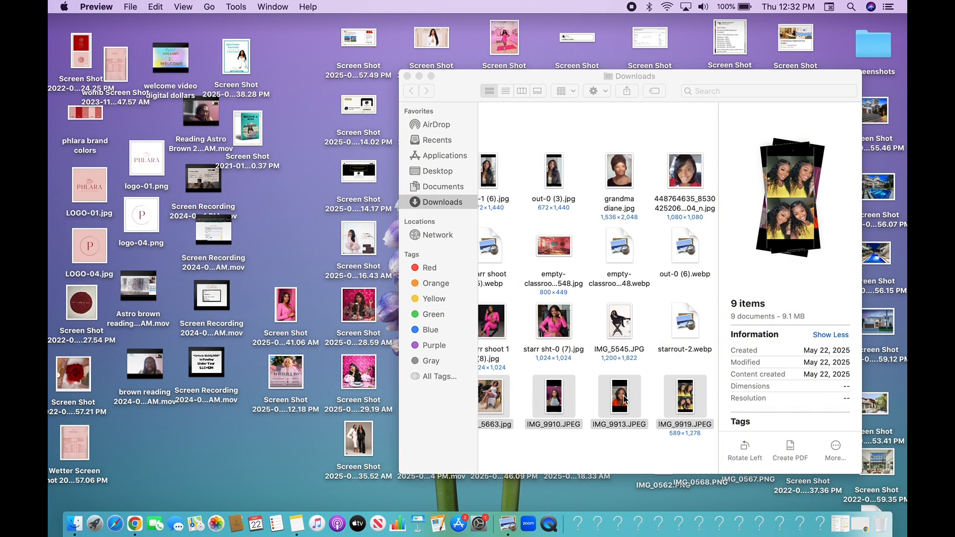
scroll(156, 408, down, 5)
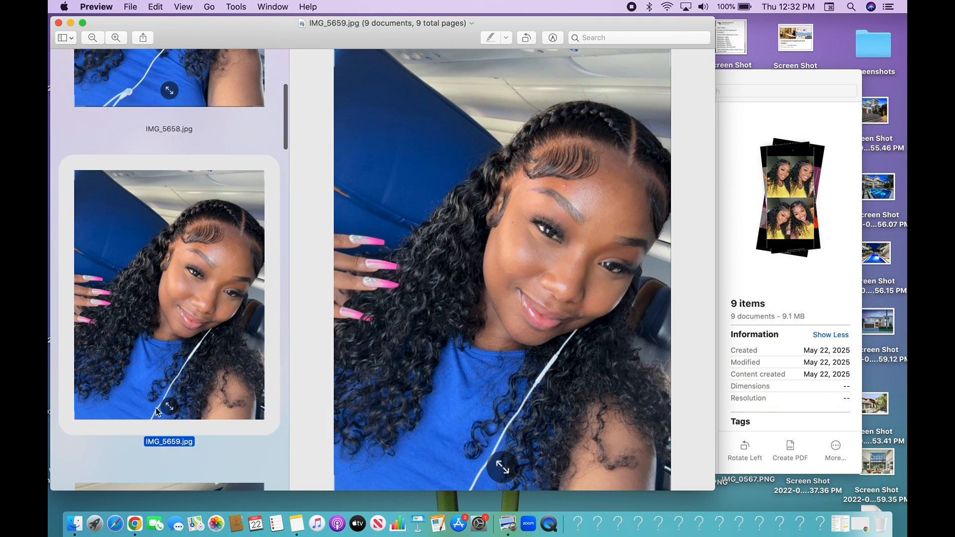
click(157, 407)
scroll(156, 408, up, 2)
scroll(156, 407, down, 4)
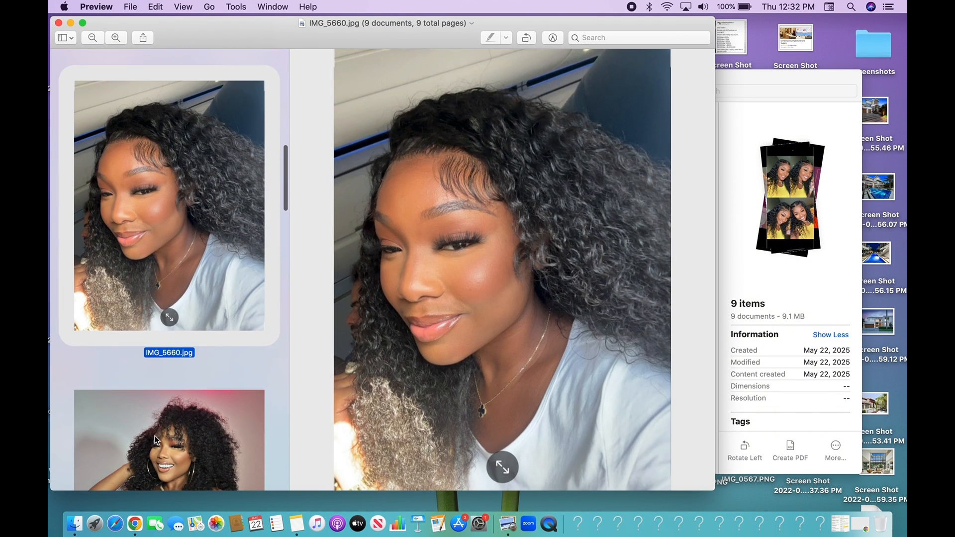
click(155, 452)
scroll(155, 453, down, 5)
click(158, 425)
scroll(158, 425, down, 5)
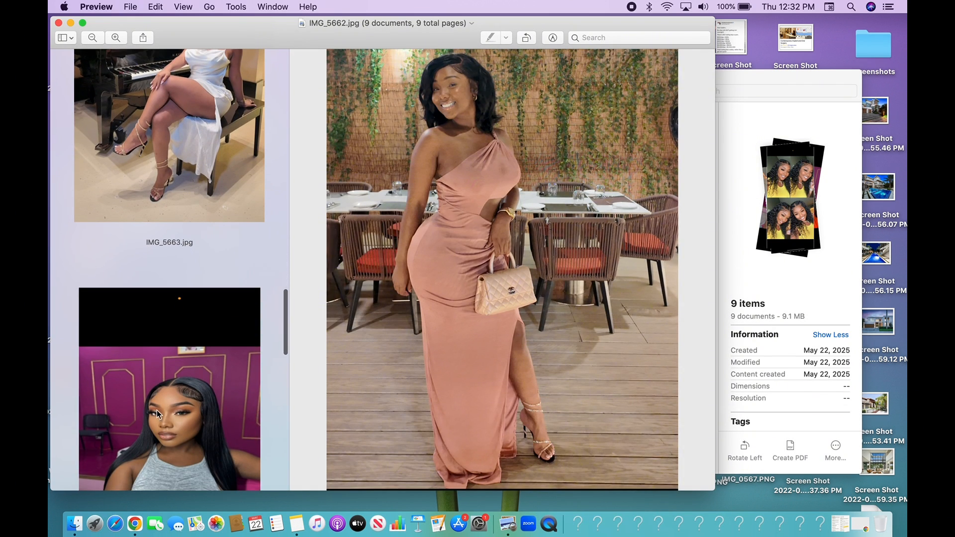
click(157, 410)
click(170, 183)
scroll(169, 183, down, 5)
click(165, 368)
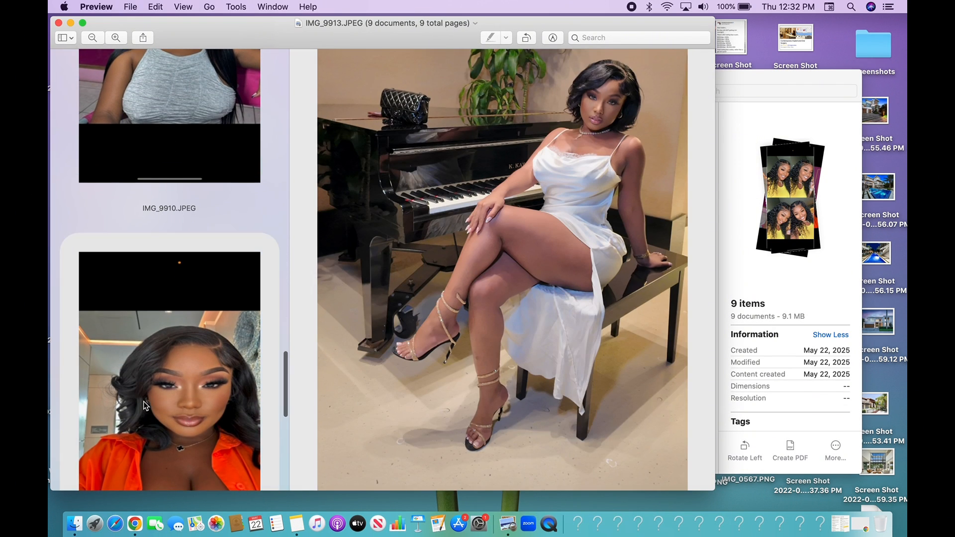
scroll(145, 405, down, 10)
scroll(149, 374, up, 1)
click(149, 374)
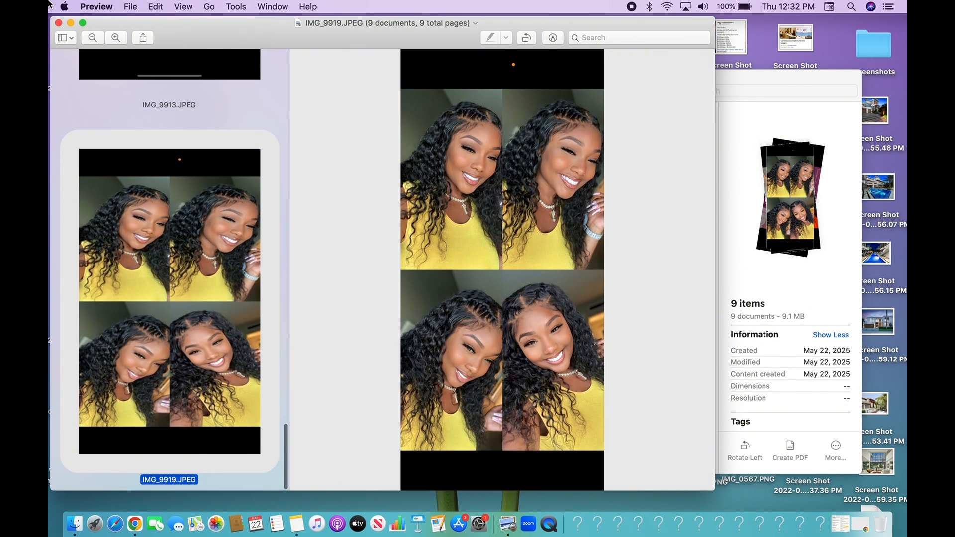
click(58, 23)
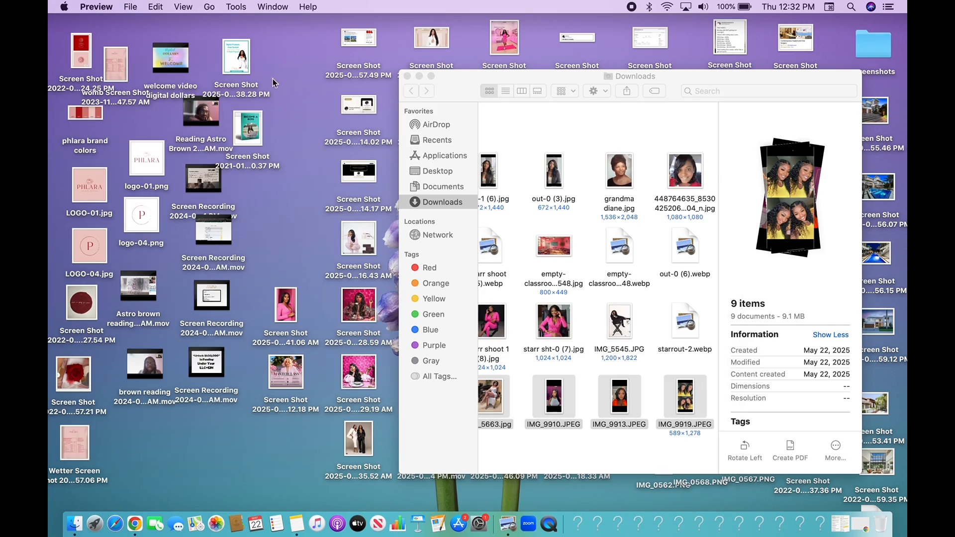
Show the recent files in a full-screen Finder window and select the nine photos from IMG_9919.JPEG to IMG_5658.jpg.
click(427, 76)
click(91, 64)
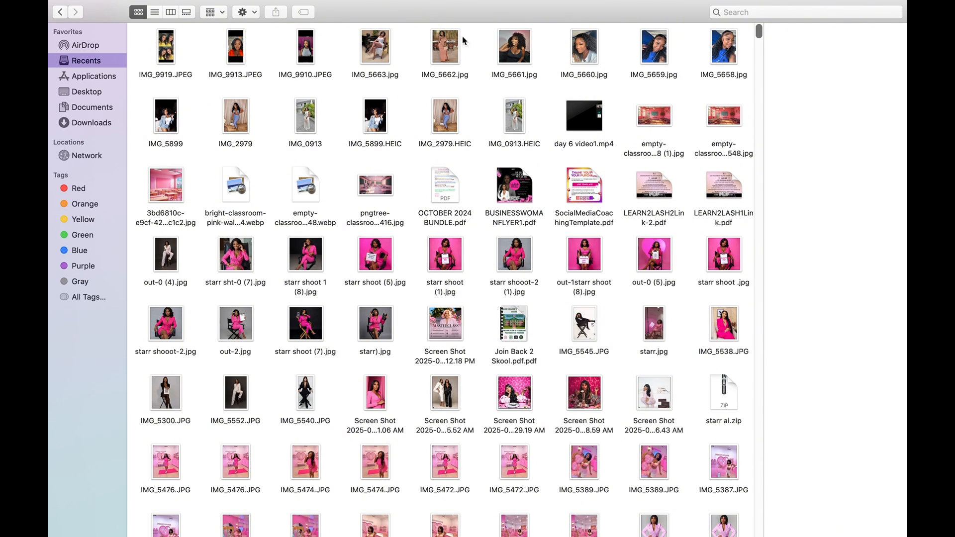
drag(137, 57, 751, 92)
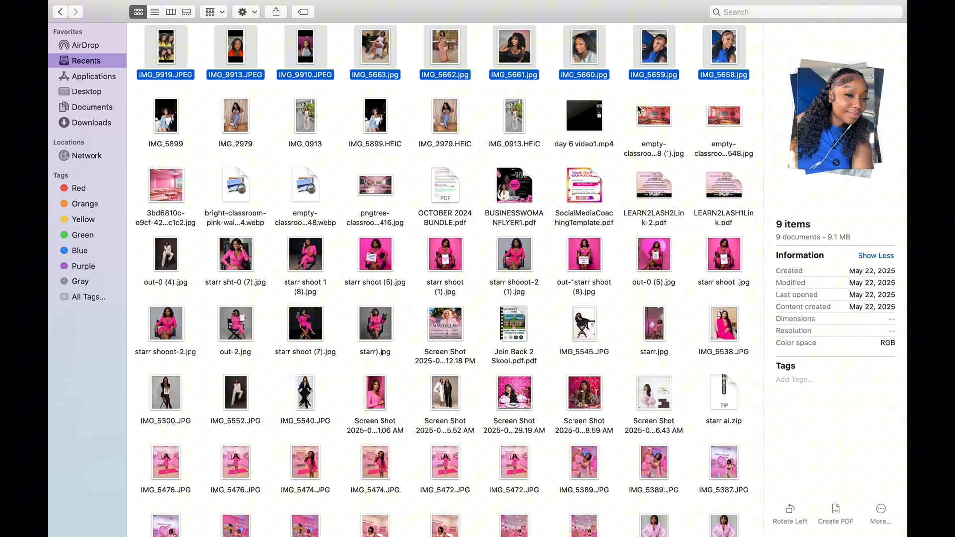
Add IMG_0913, IMG_2979 and IMG_5899 to the photo selection, leaving their HEIC versions unselected.
super+click(455, 125)
super+click(371, 128)
super+click(294, 127)
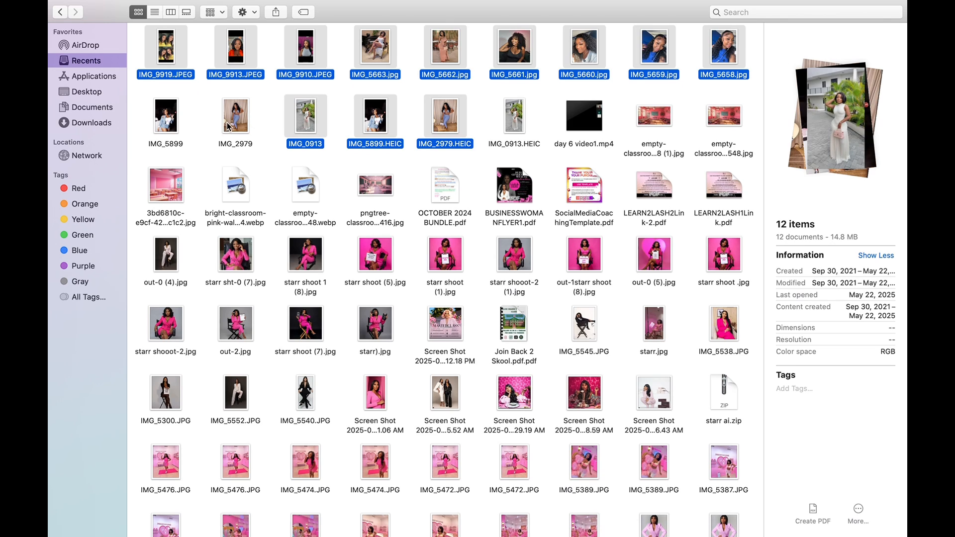
super+click(227, 126)
super+click(168, 131)
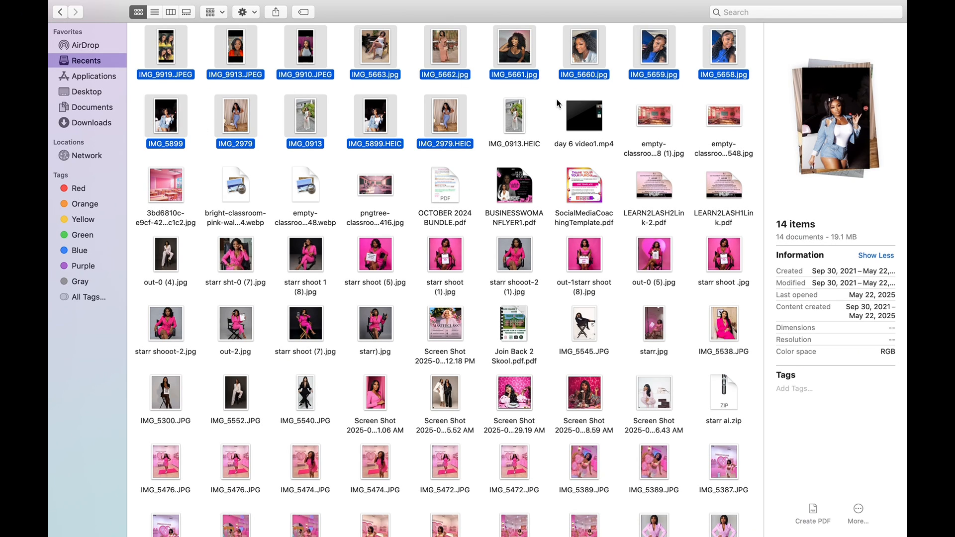
super+click(451, 125)
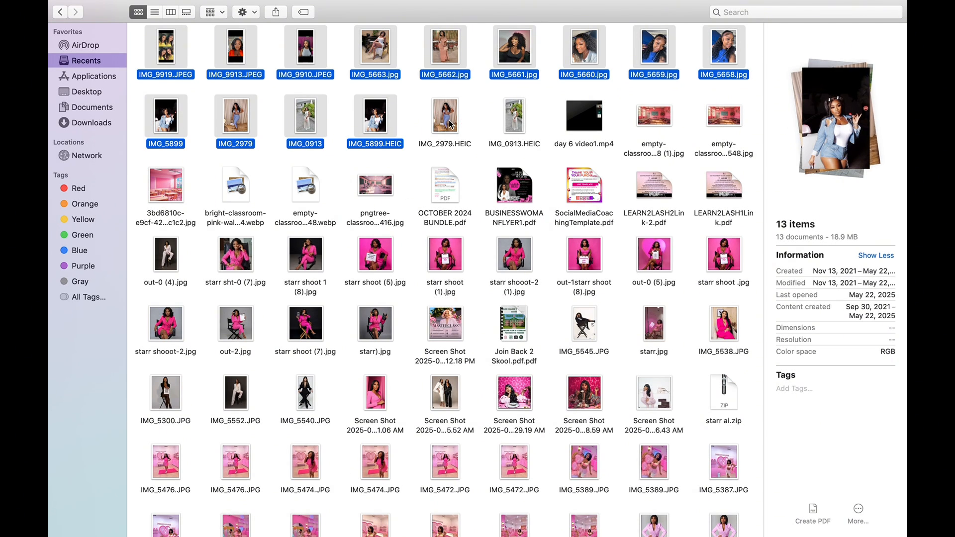
super+click(381, 128)
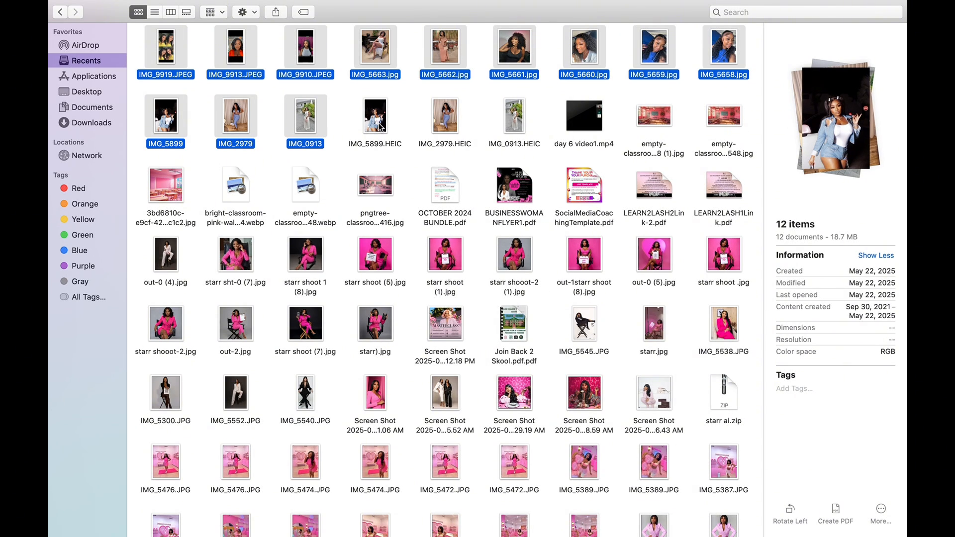
Group the 12 selected photos into a new folder named starr ai twinn.
right_click(319, 124)
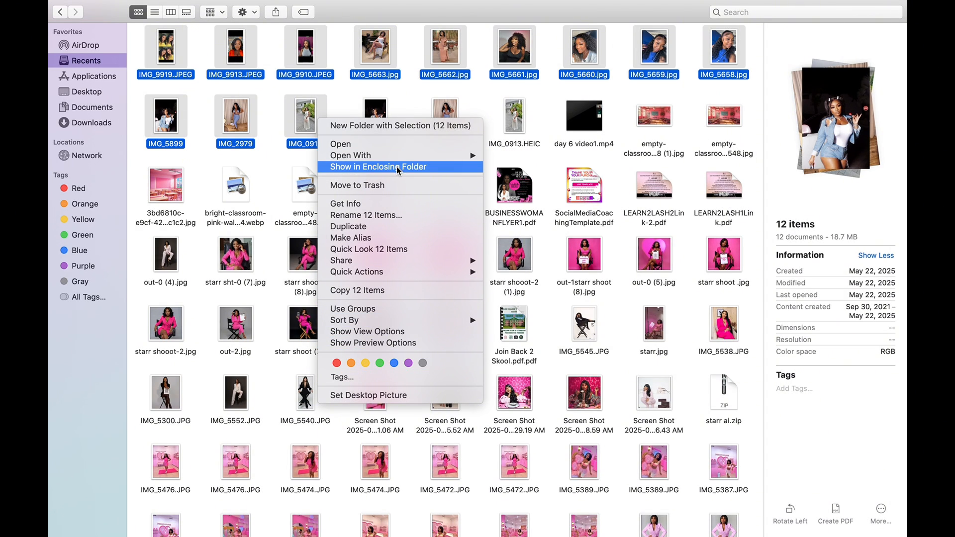
click(396, 125)
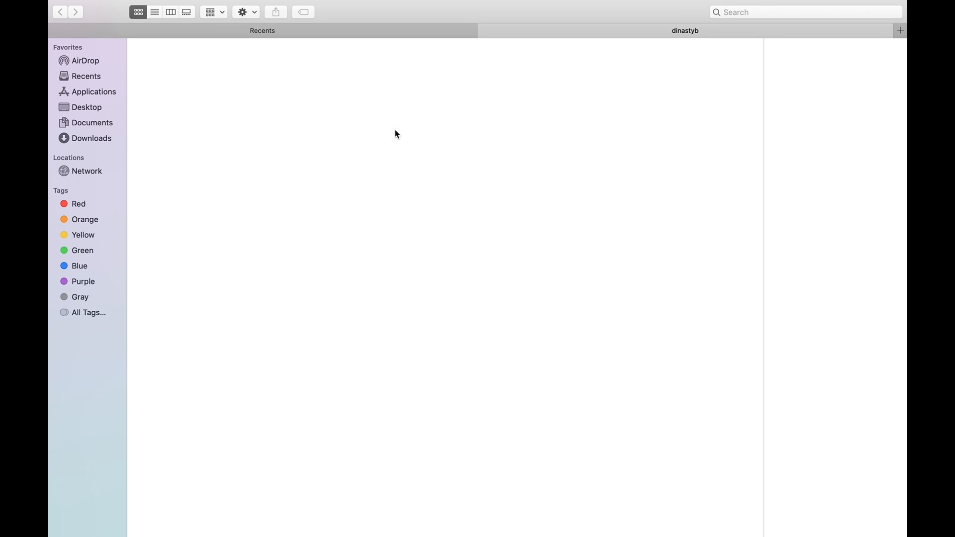
text(starr ai twinn)
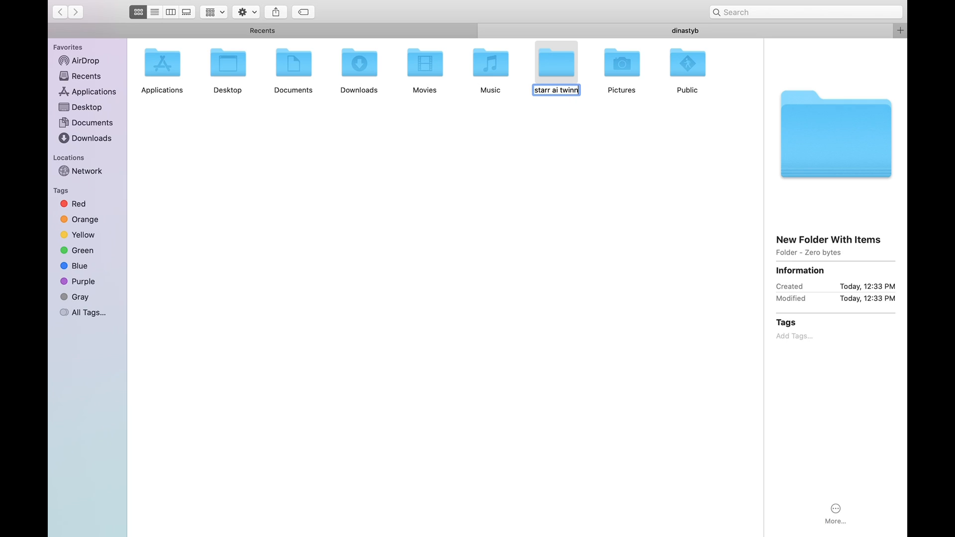
key(Return)
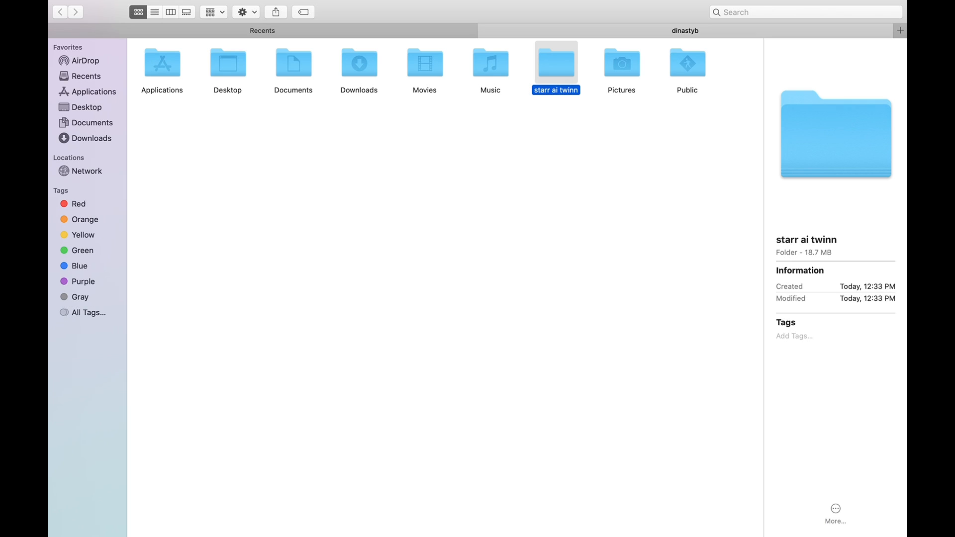
Compress the starr ai twinn folder into a ZIP archive and move the archive to empty space below the folders.
right_click(548, 54)
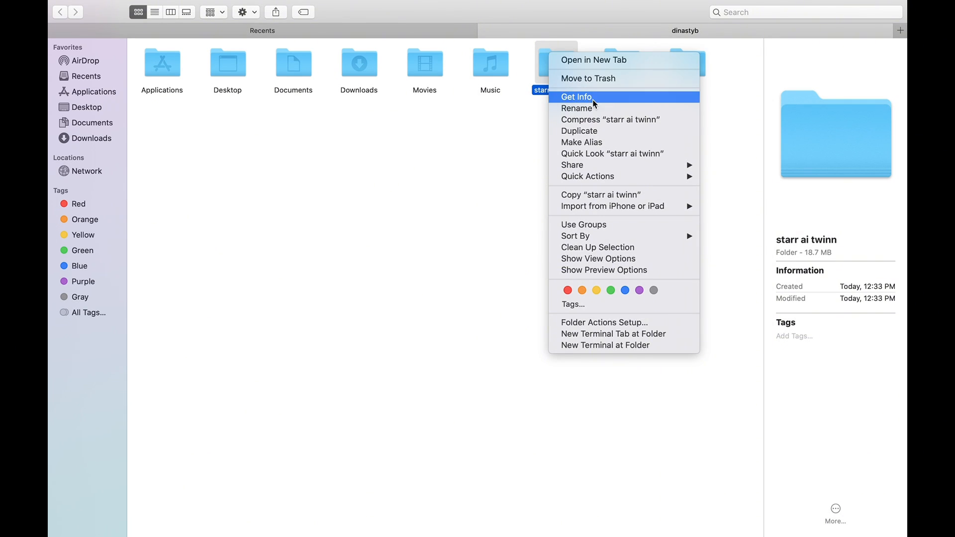
click(598, 120)
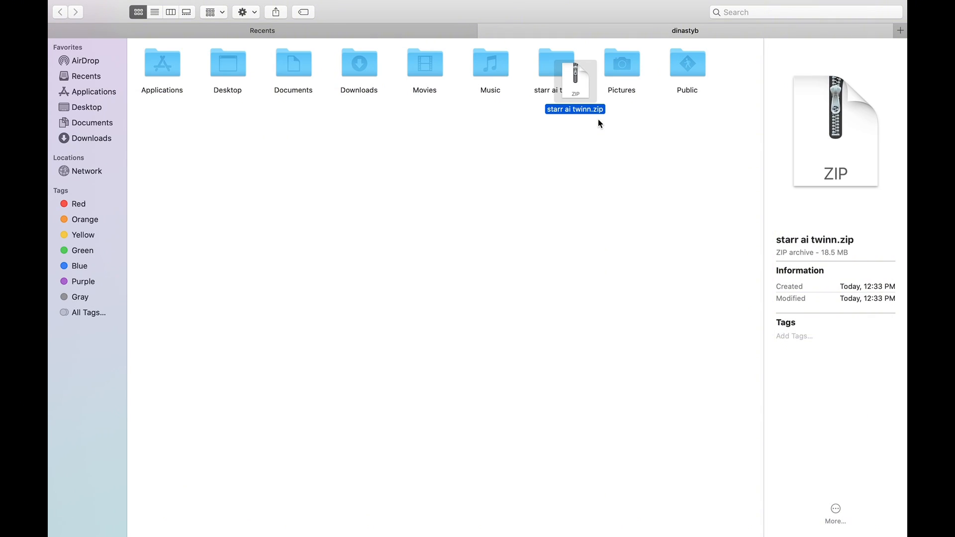
drag(584, 86, 547, 216)
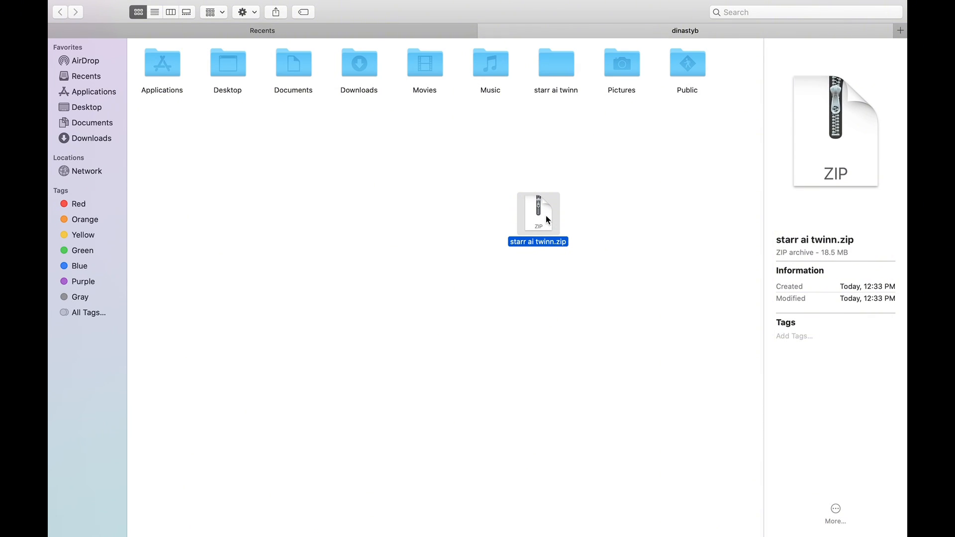
Extract starr ai twinn.zip and open the extracted folder to check the photos inside.
double_click(546, 216)
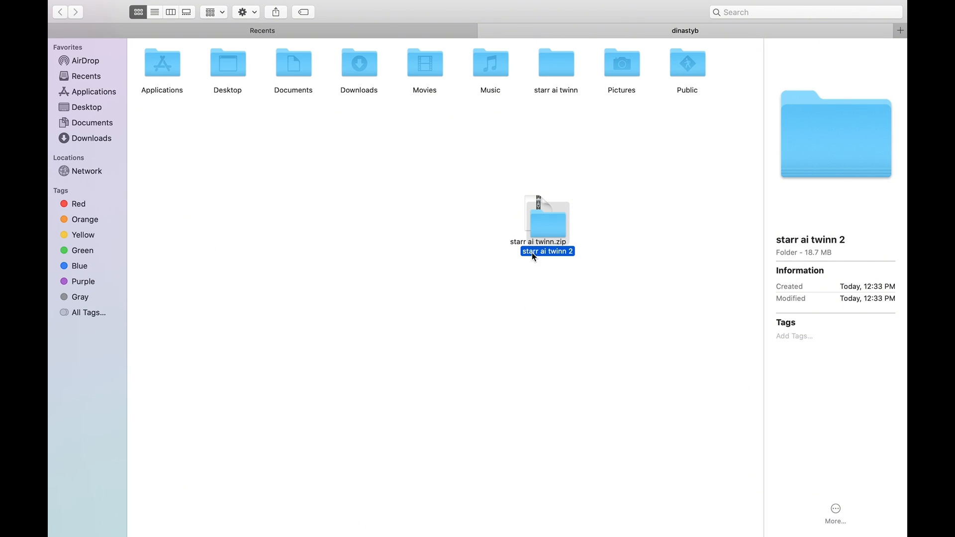
double_click(548, 223)
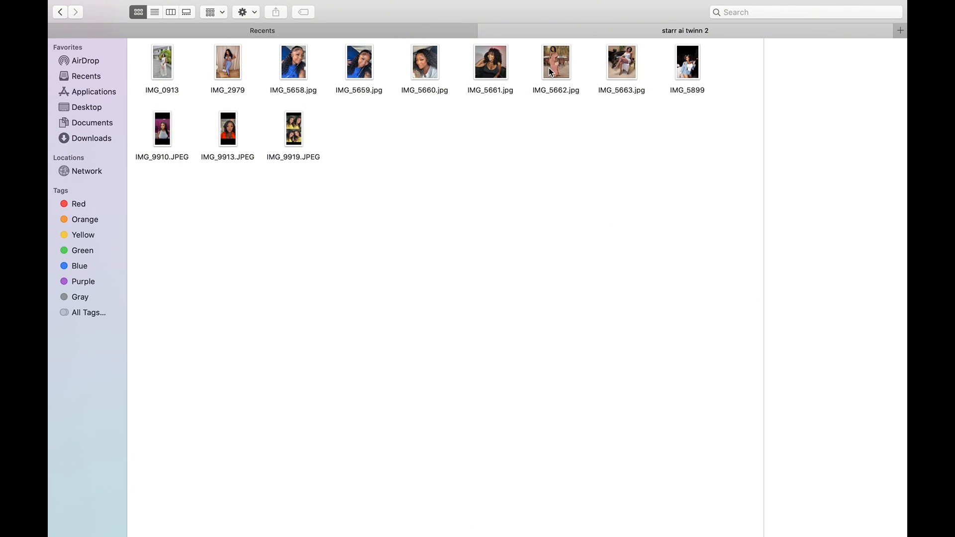
Leave the full-screen Finder window and switch to the Replicate model page in a full-screen Chrome window.
click(57, 21)
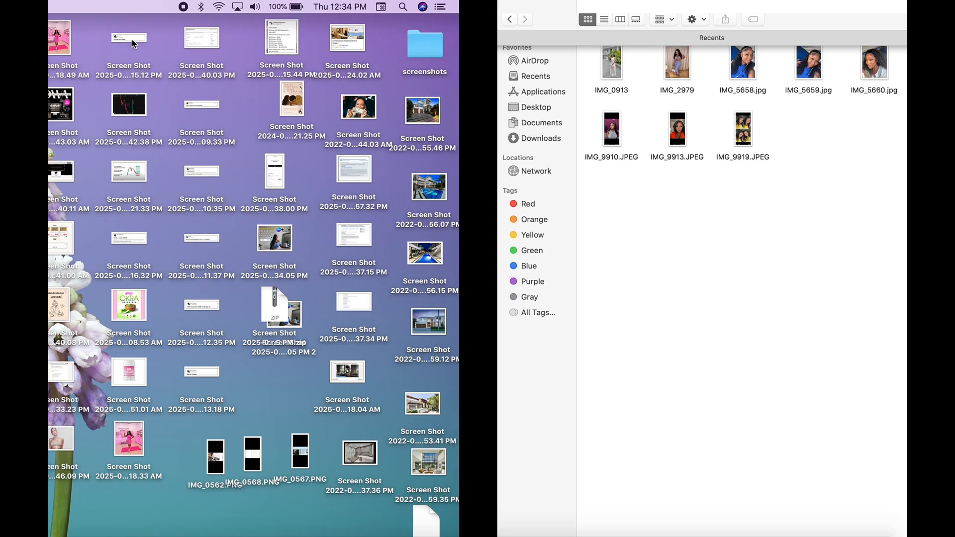
click(134, 524)
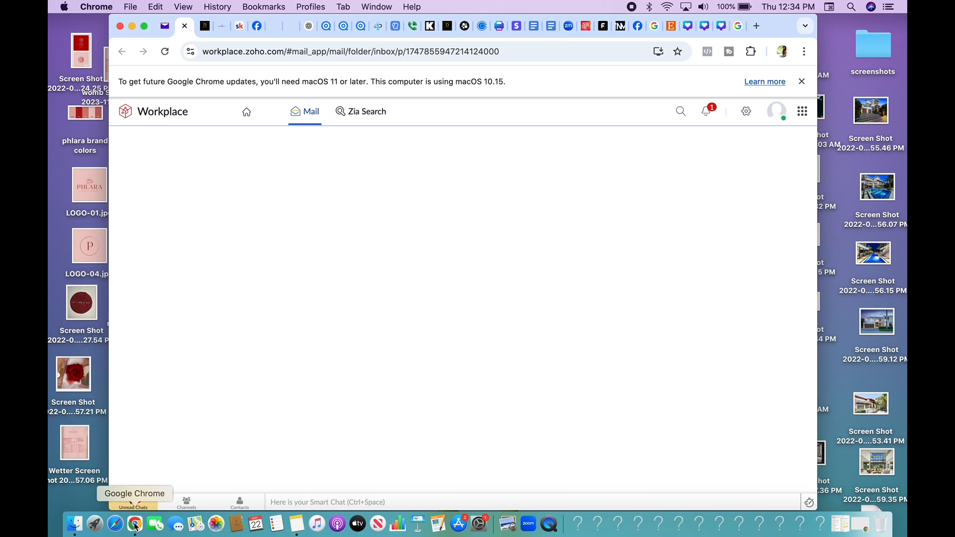
click(143, 28)
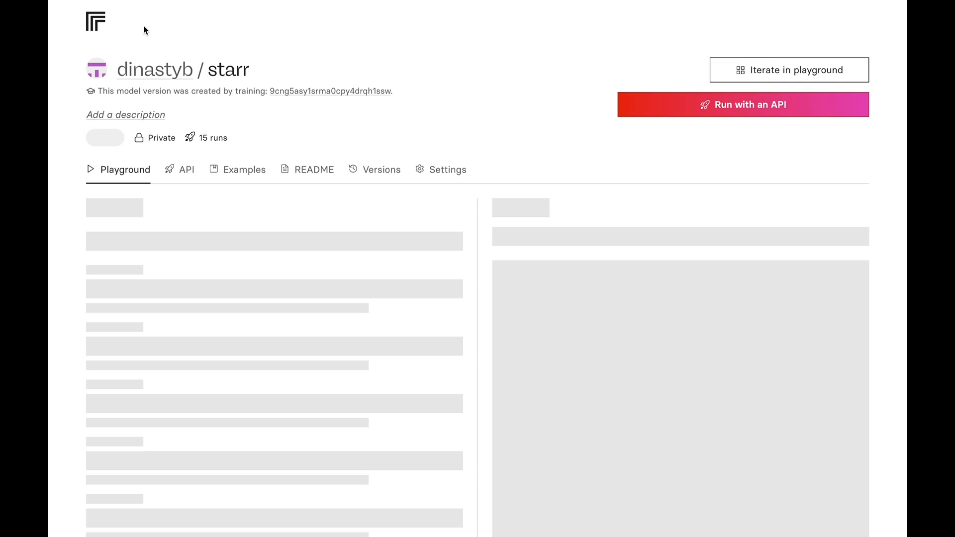
Go to the Replicate dashboard's trainings list and open the ostris/flux-dev-lora-trainer model used for the most recent training.
click(91, 76)
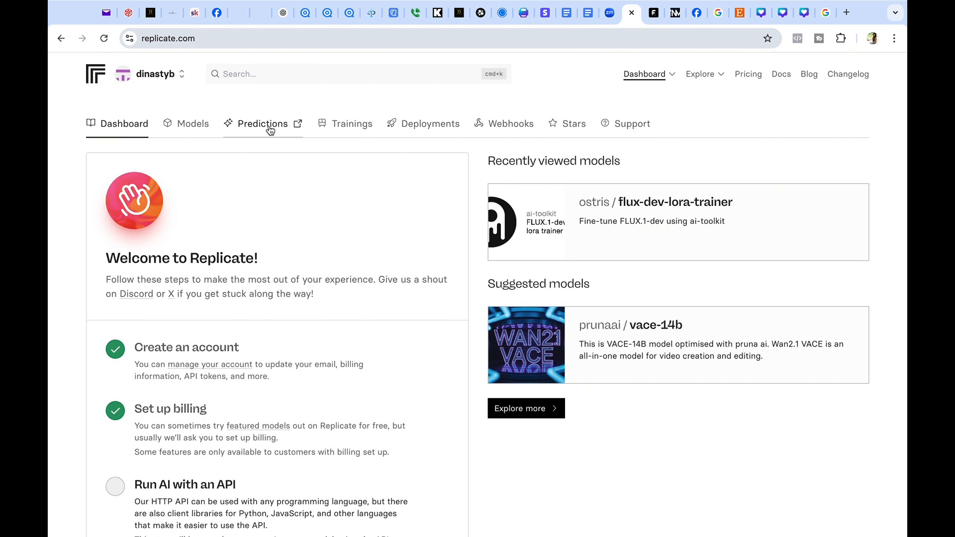
click(353, 124)
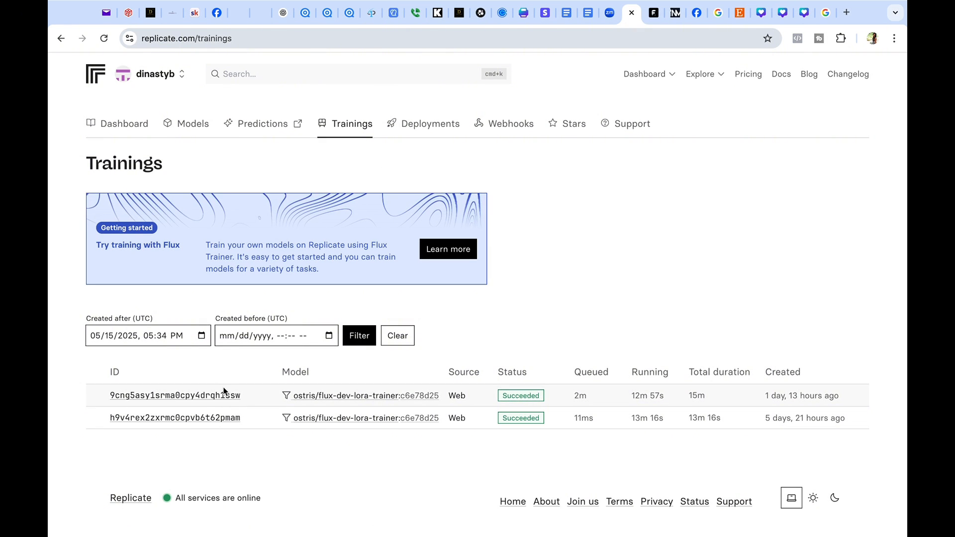
click(345, 400)
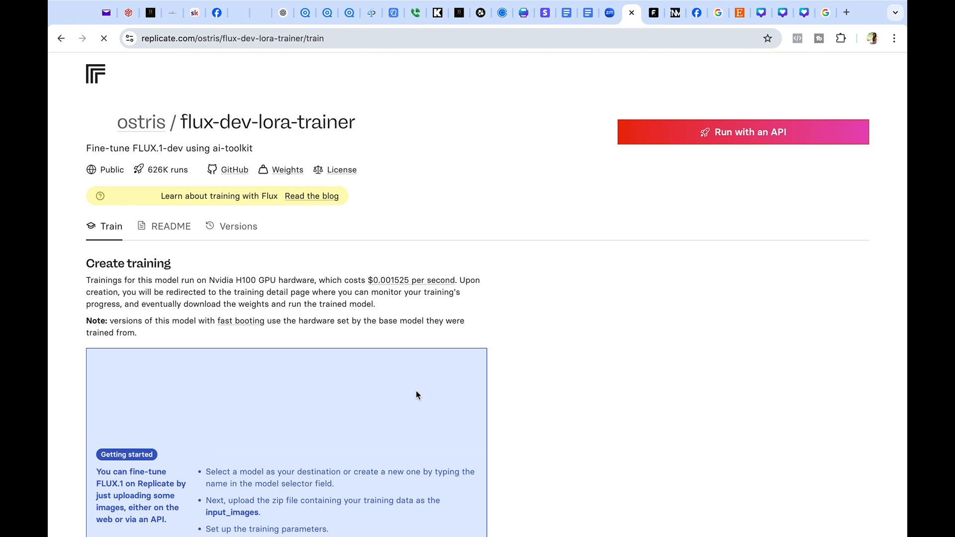
Upload starr ai twinn.zip from the recent files as the input_images of the training form.
scroll(418, 393, down, 2)
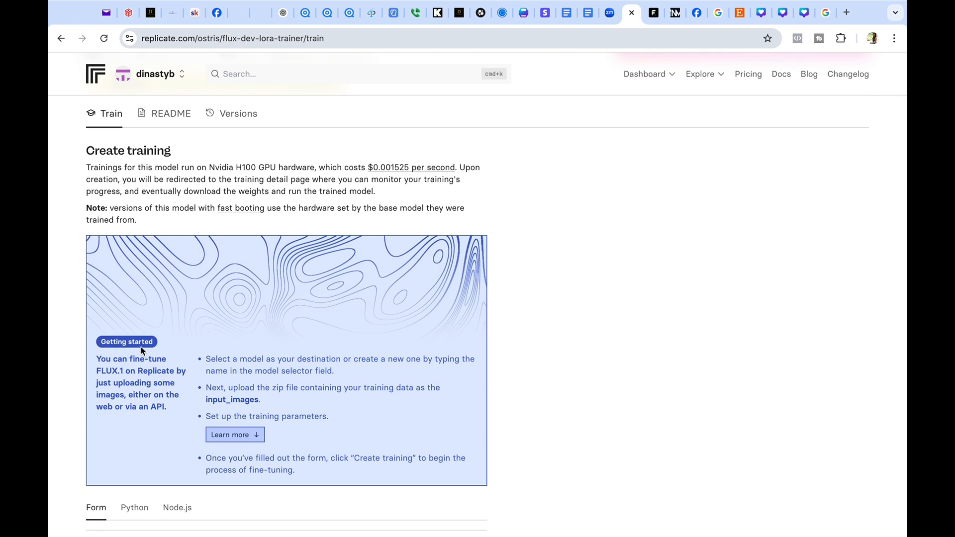
scroll(142, 341, down, 10)
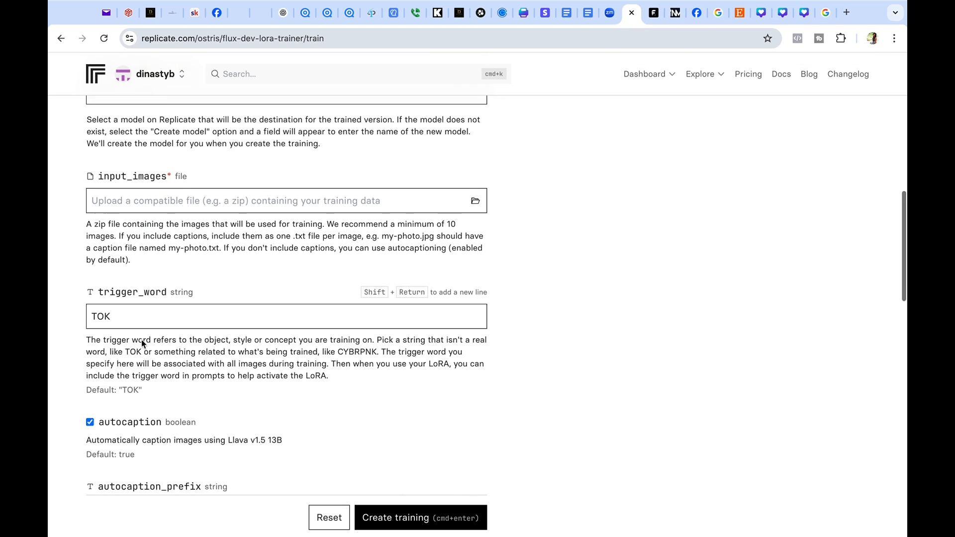
click(476, 198)
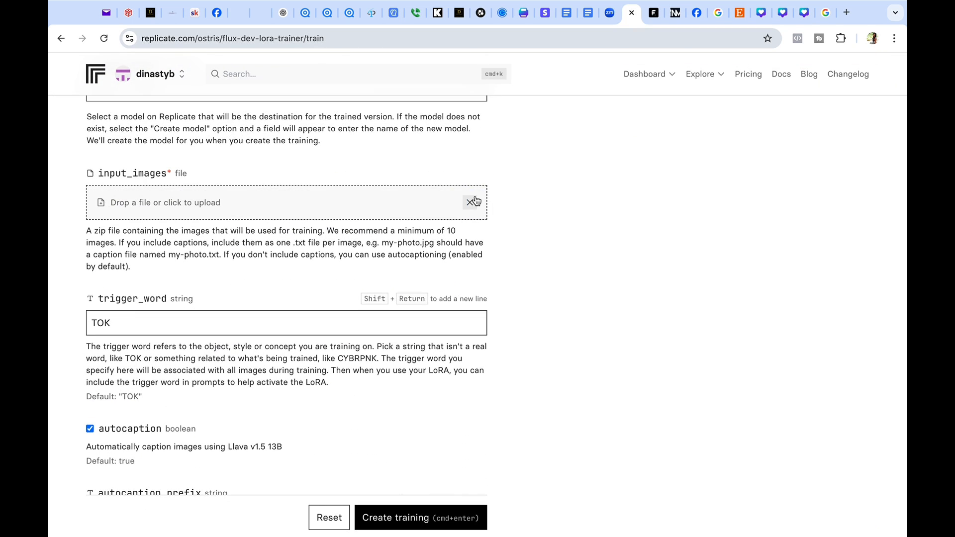
click(178, 206)
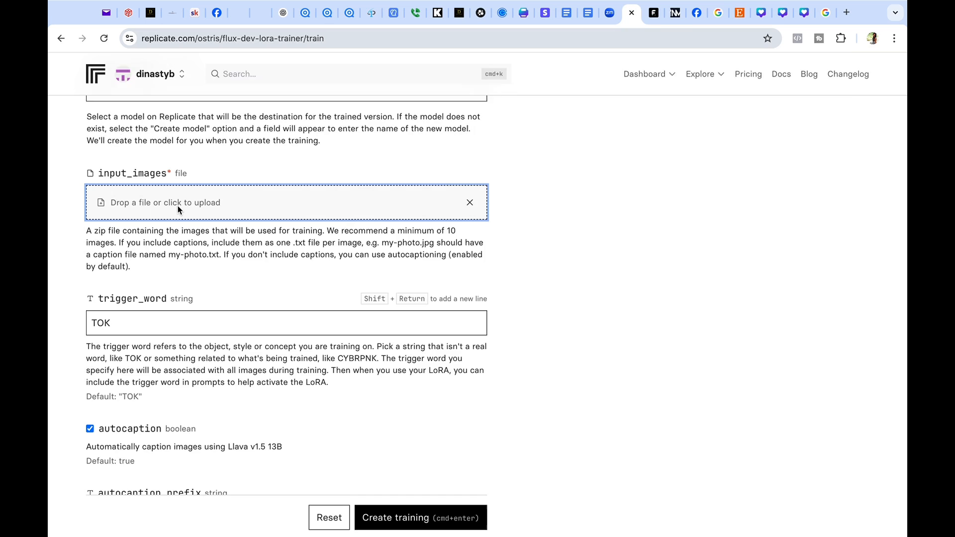
click(154, 104)
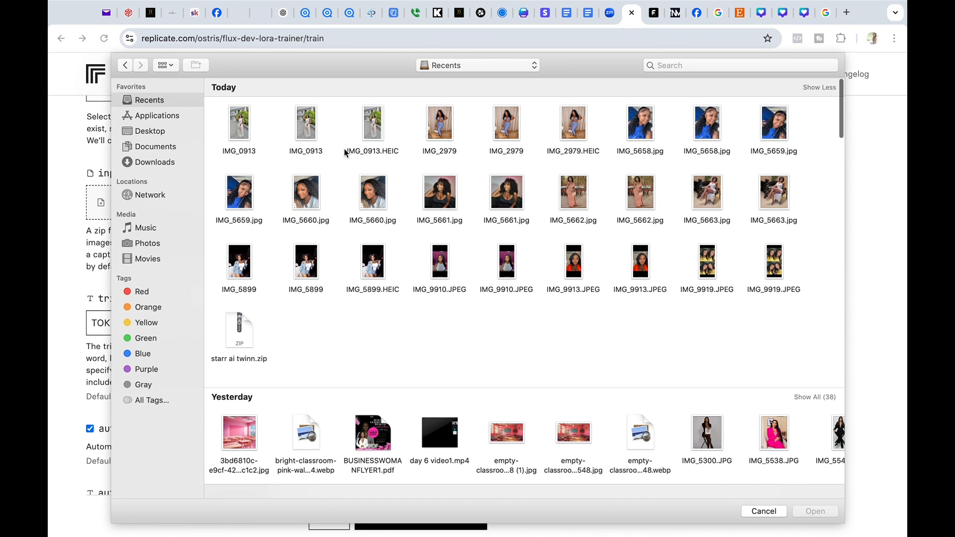
click(240, 328)
click(834, 511)
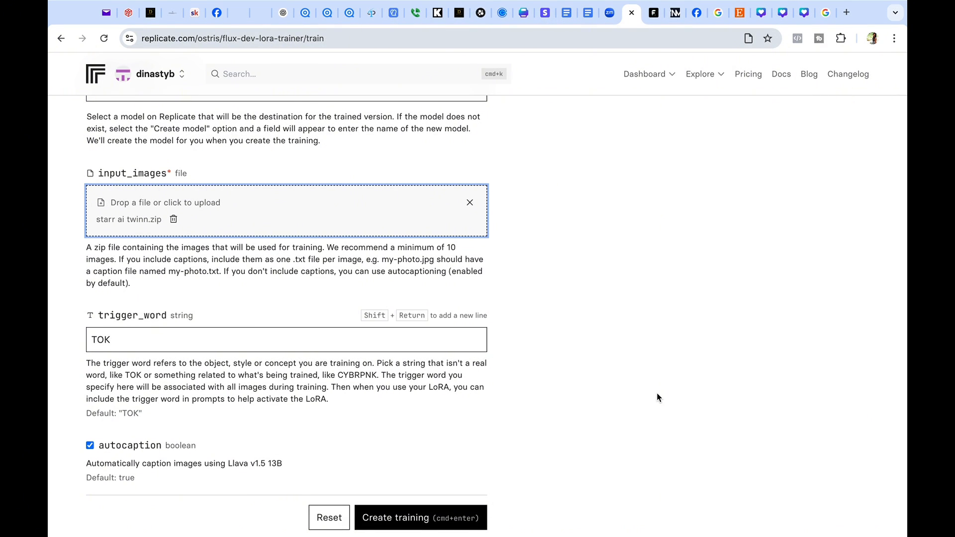
Set the trigger word to Starr, look through the remaining training parameters and try to create the training.
double_click(89, 344)
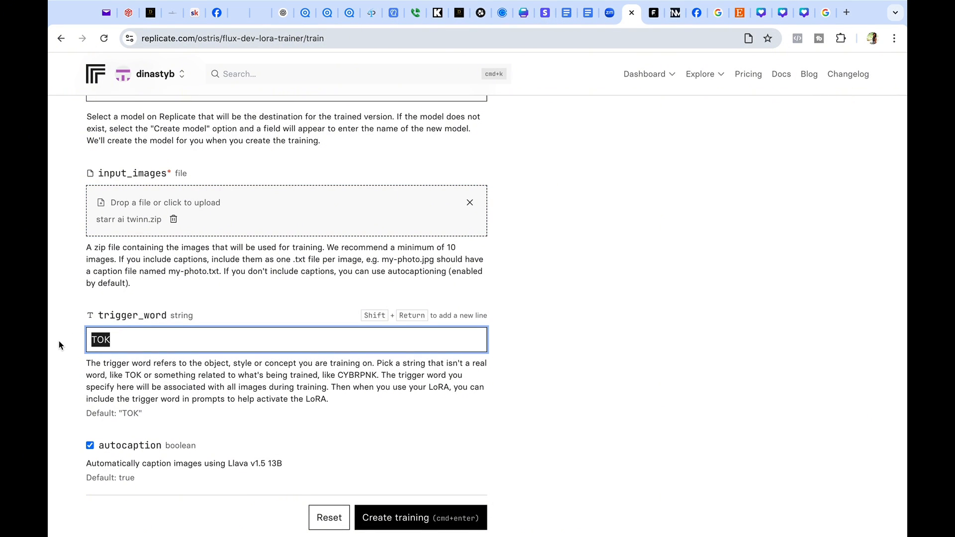
text(Starr)
scroll(300, 324, down, 10)
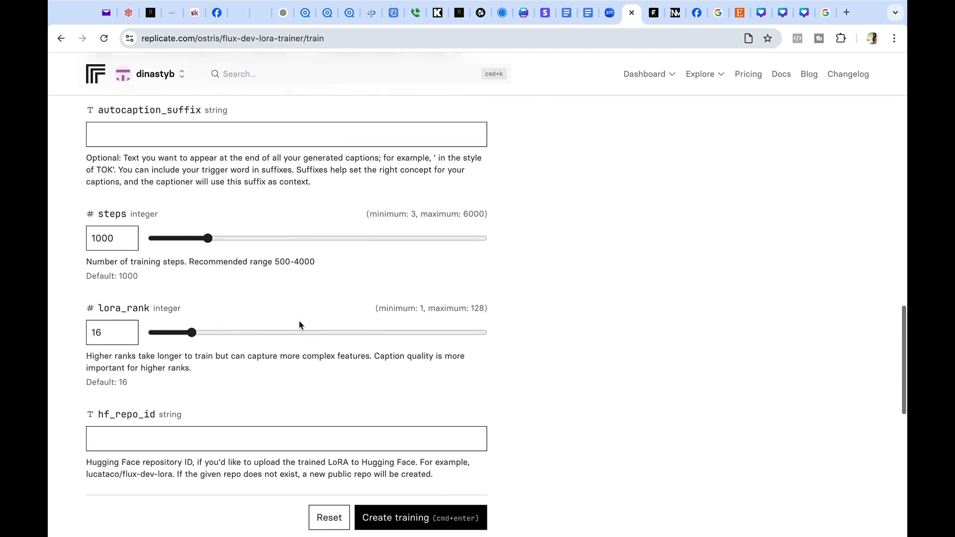
scroll(299, 325, down, 8)
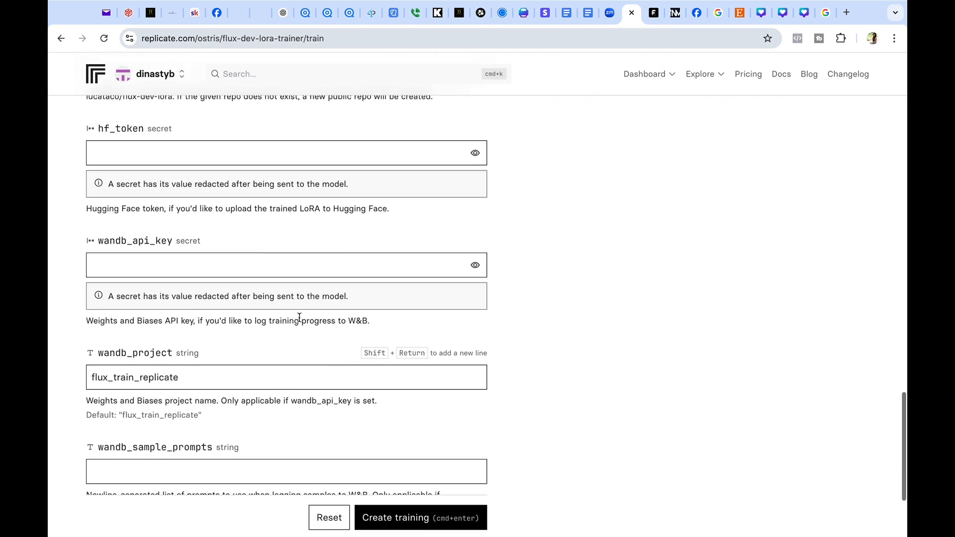
scroll(300, 317, down, 3)
click(466, 441)
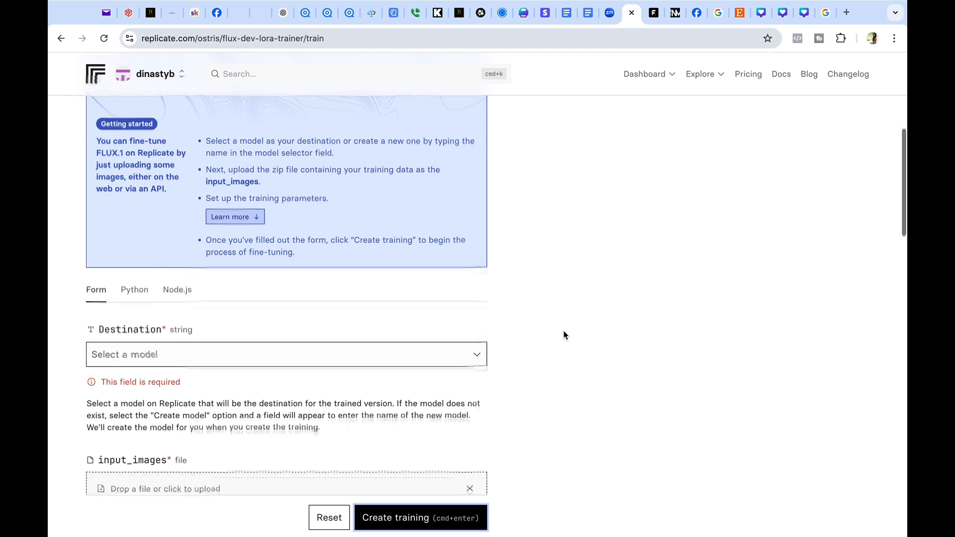
Choose the existing starr model as the training's destination.
click(295, 350)
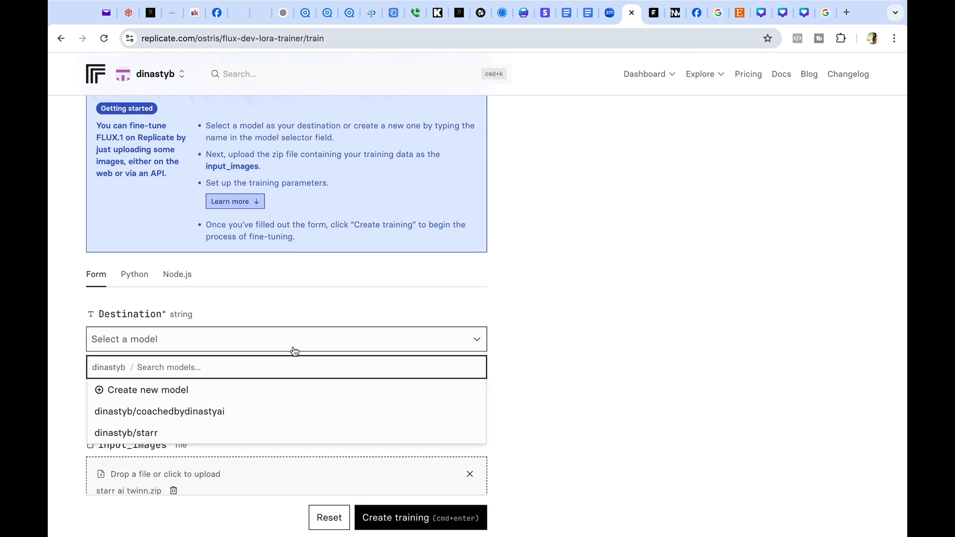
click(180, 434)
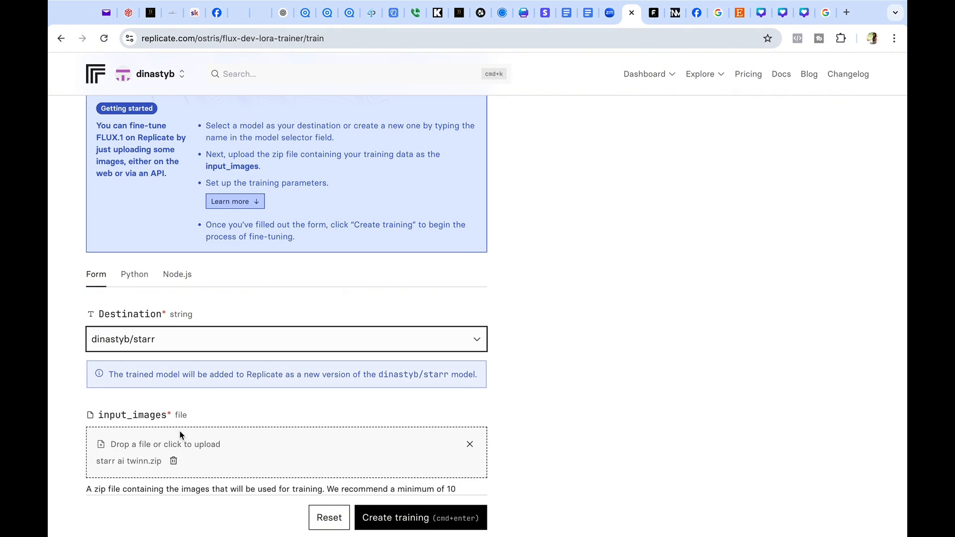
click(581, 371)
Review the training form and create the training with steps at 1000 and lora_rank at 16.
scroll(581, 369, down, 6)
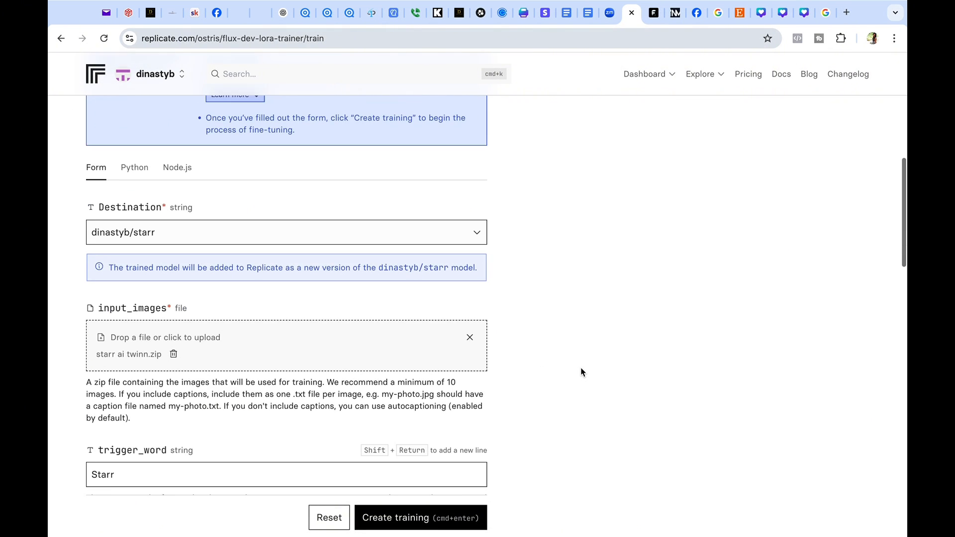
scroll(581, 369, down, 4)
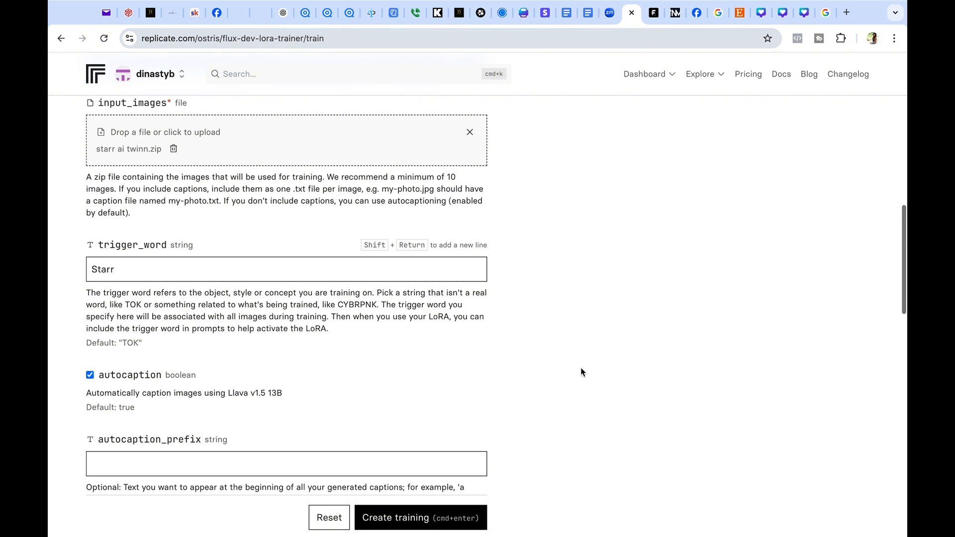
scroll(582, 373, down, 6)
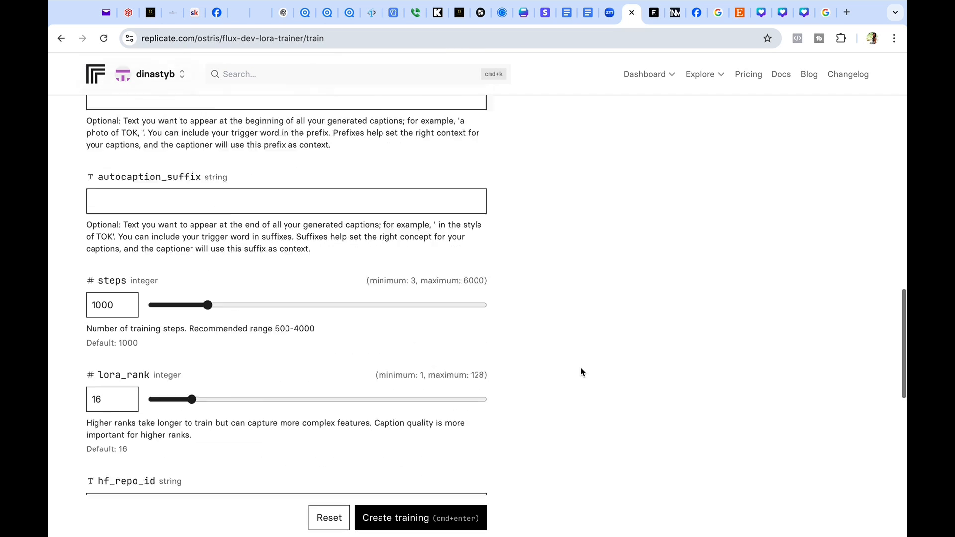
click(436, 524)
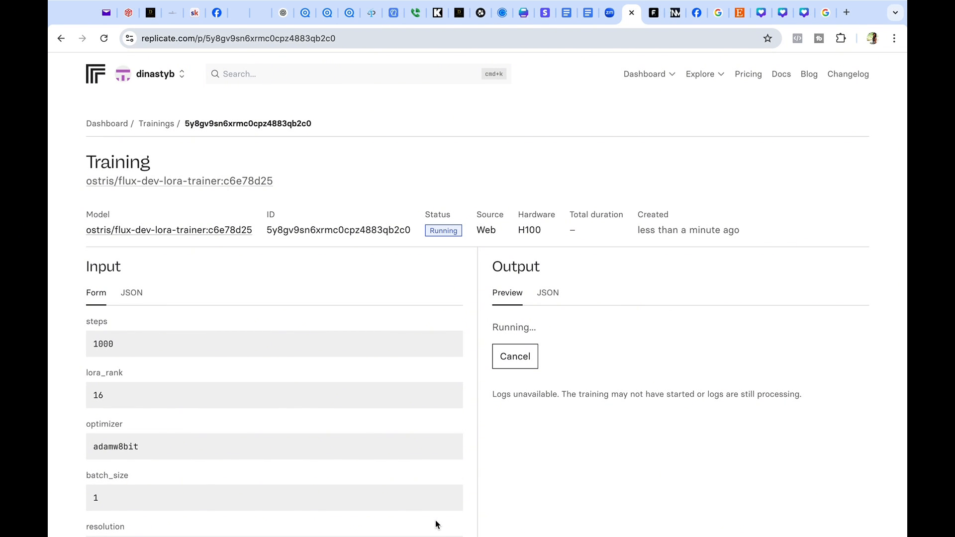
Examine the status and output of the newly created training.
scroll(600, 477, down, 3)
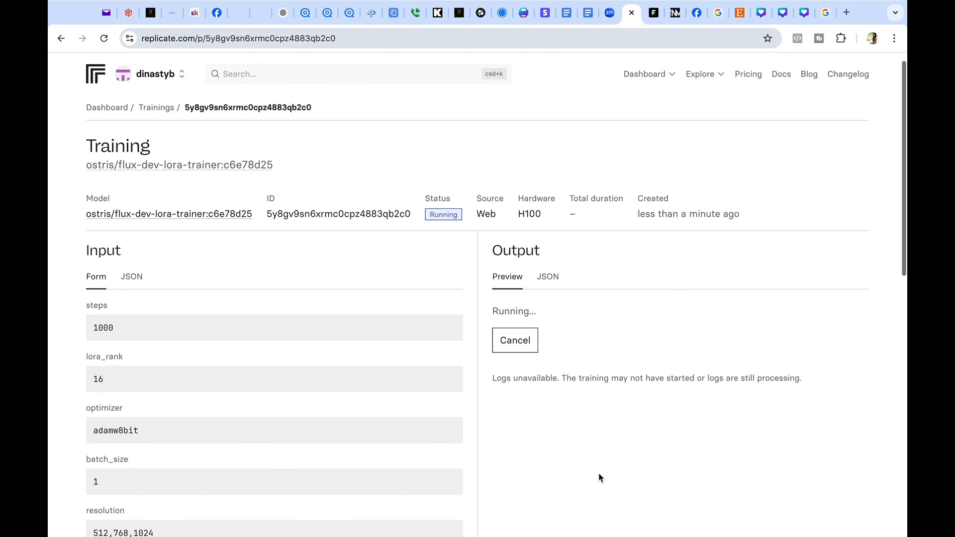
ctrl+scroll(696, 423, up, 5)
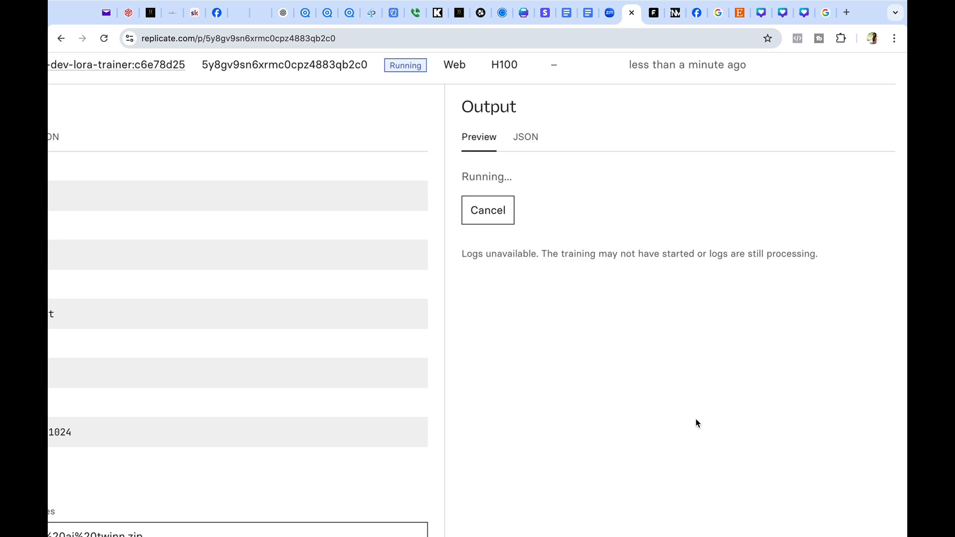
scroll(697, 423, up, 4)
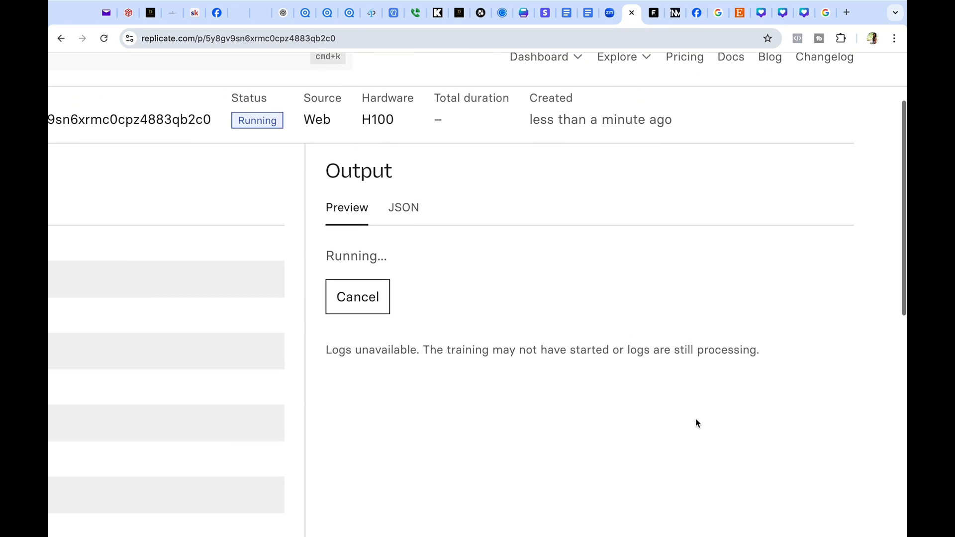
ctrl+scroll(697, 423, down, 5)
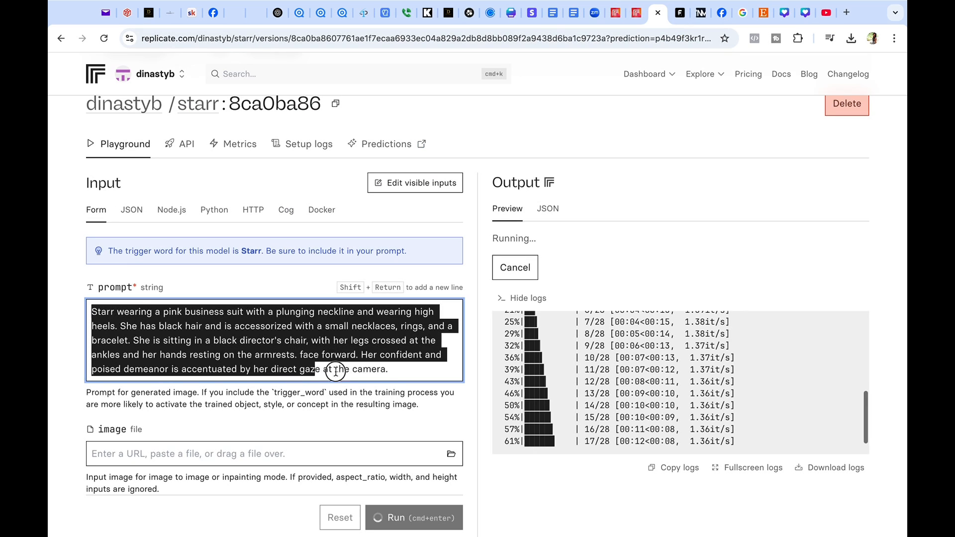
Read through the Starr prompt describing the pink business suit and the director's chair pose while the prediction runs.
drag(337, 369, 388, 369)
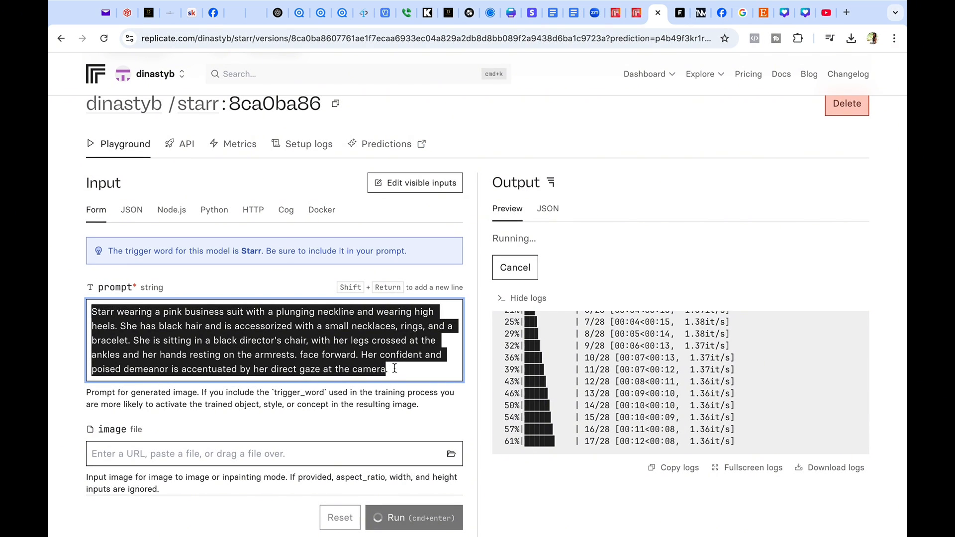
click(396, 369)
scroll(192, 323, down, 1)
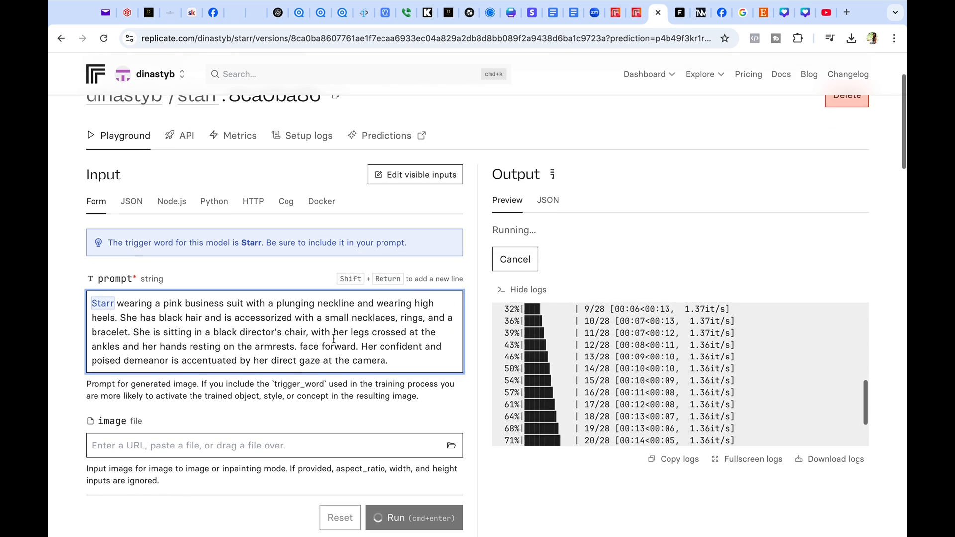
drag(193, 330, 289, 332)
click(315, 338)
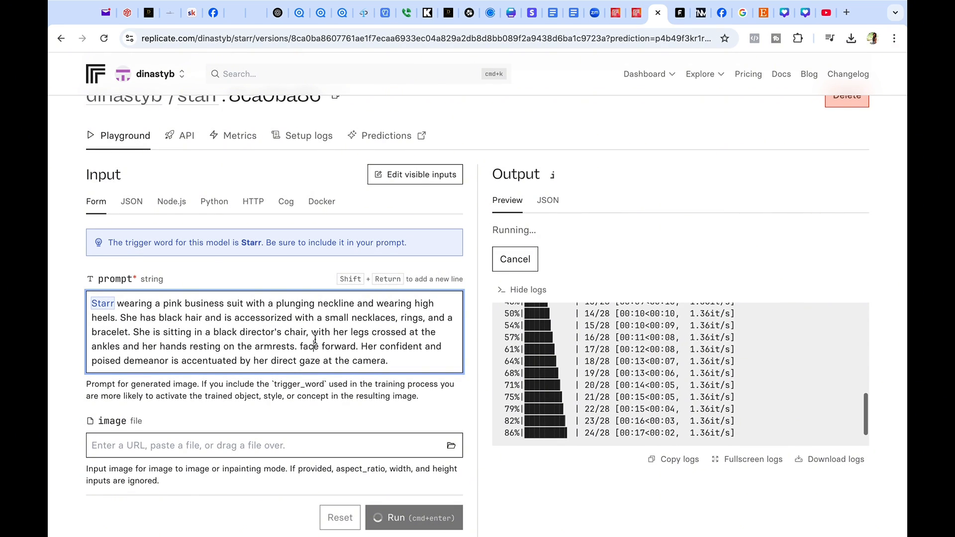
Switch to Finder and open the reference photo IMG_5540.JPG from the recent files.
mouse_move(51, 4)
click(83, 25)
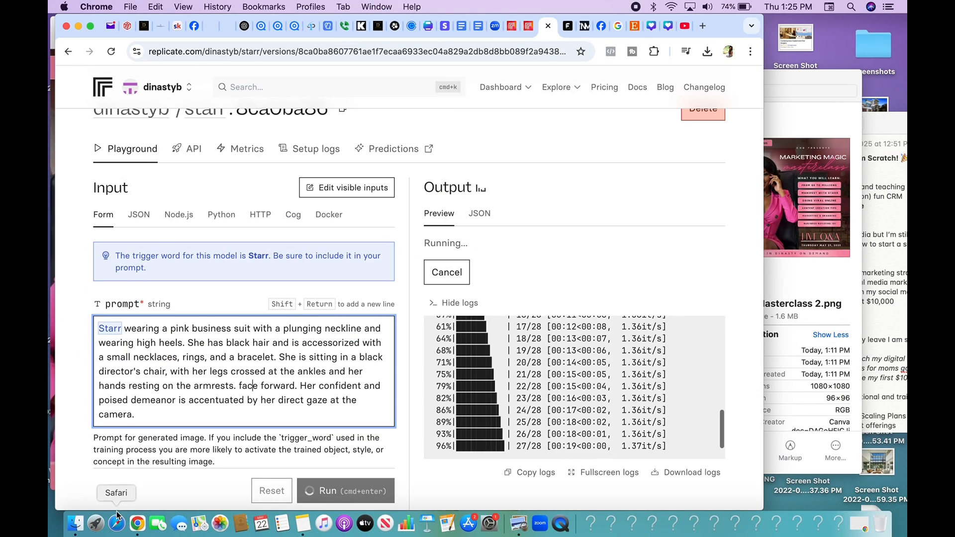
click(77, 524)
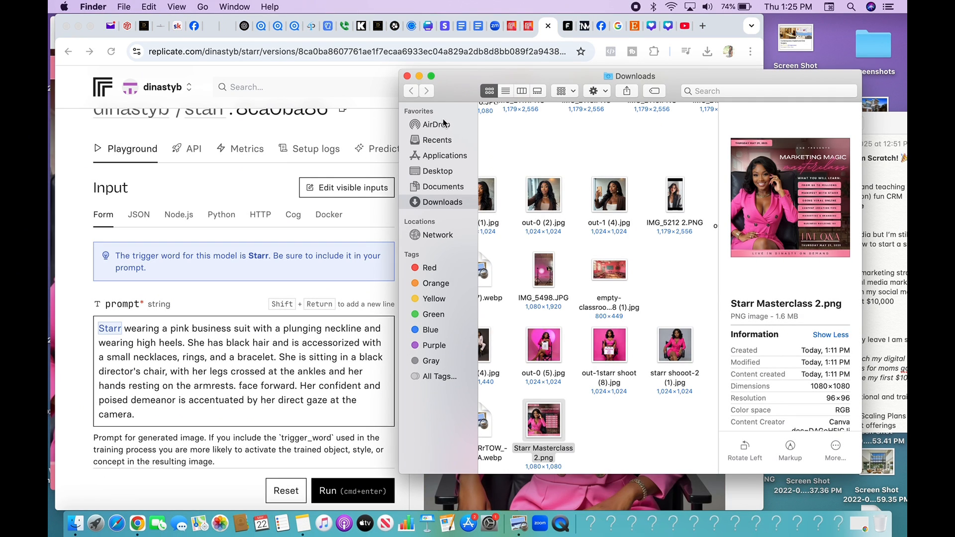
click(442, 140)
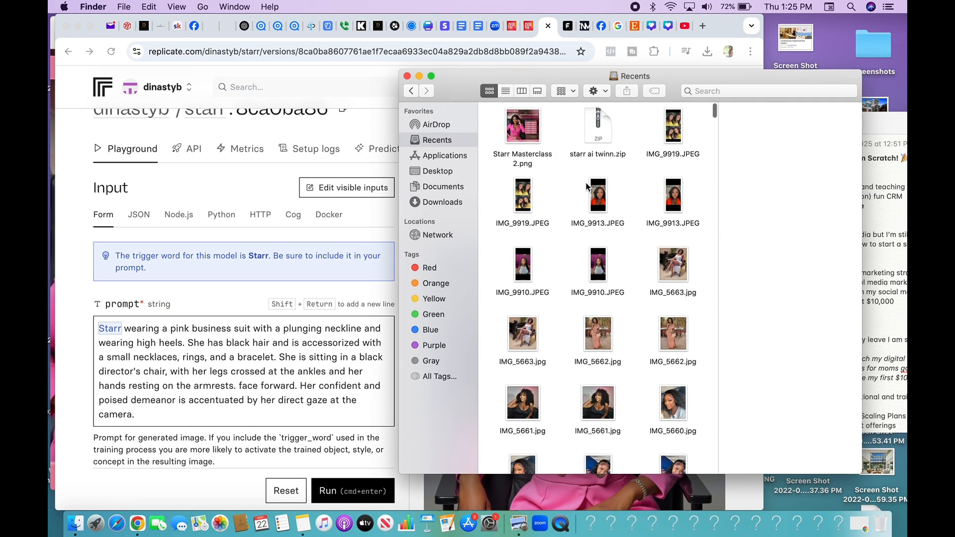
scroll(587, 187, down, 10)
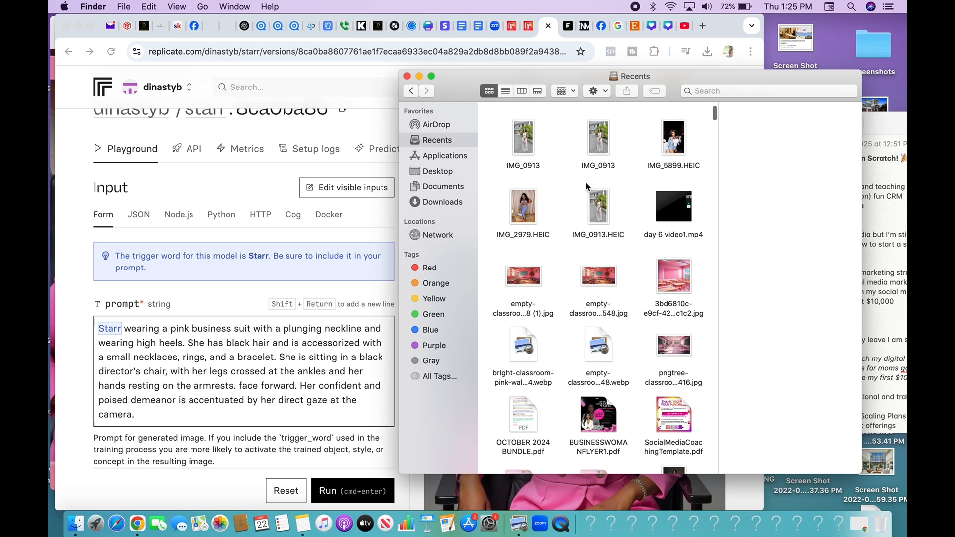
scroll(587, 187, down, 10)
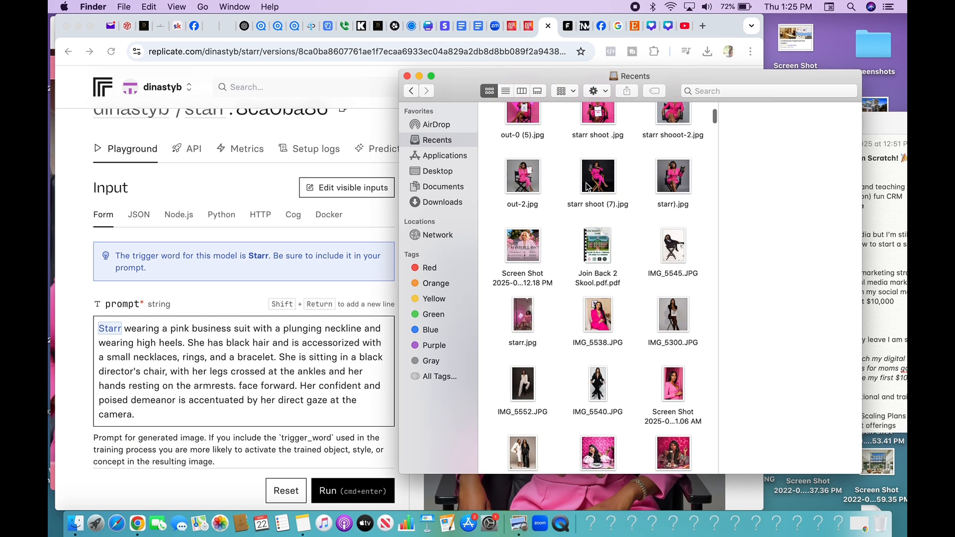
scroll(589, 186, down, 3)
double_click(596, 315)
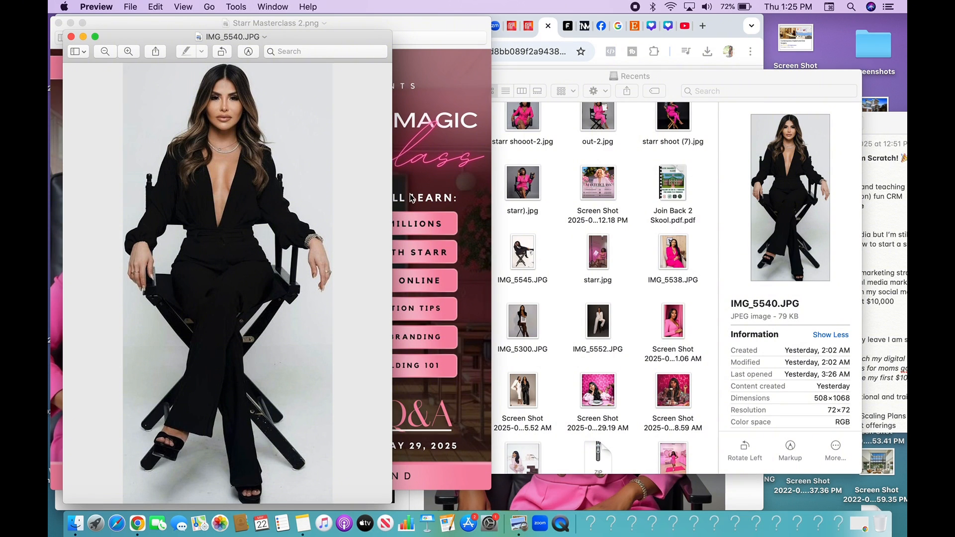
Close the Starr Masterclass 2.png preview, view IMG_5540.JPG in full screen and close it.
click(57, 23)
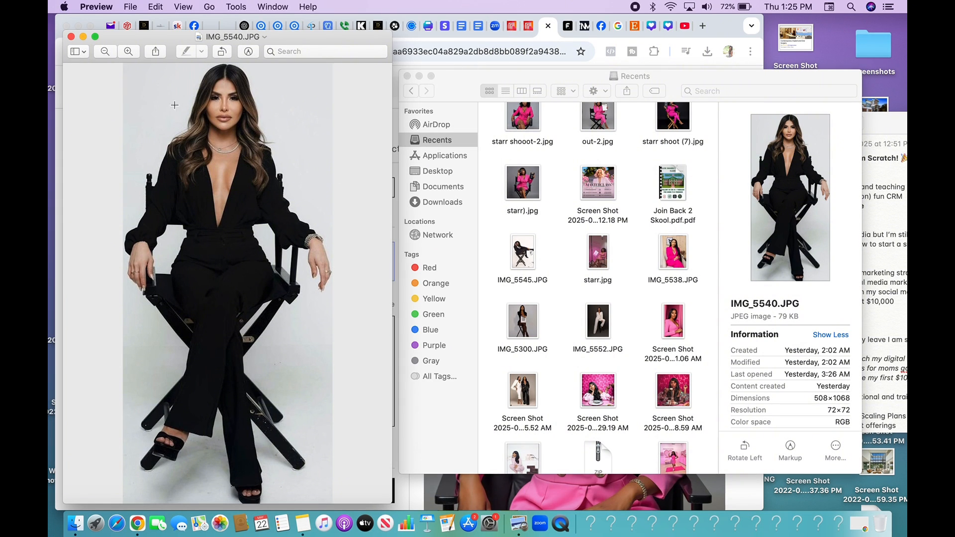
click(95, 37)
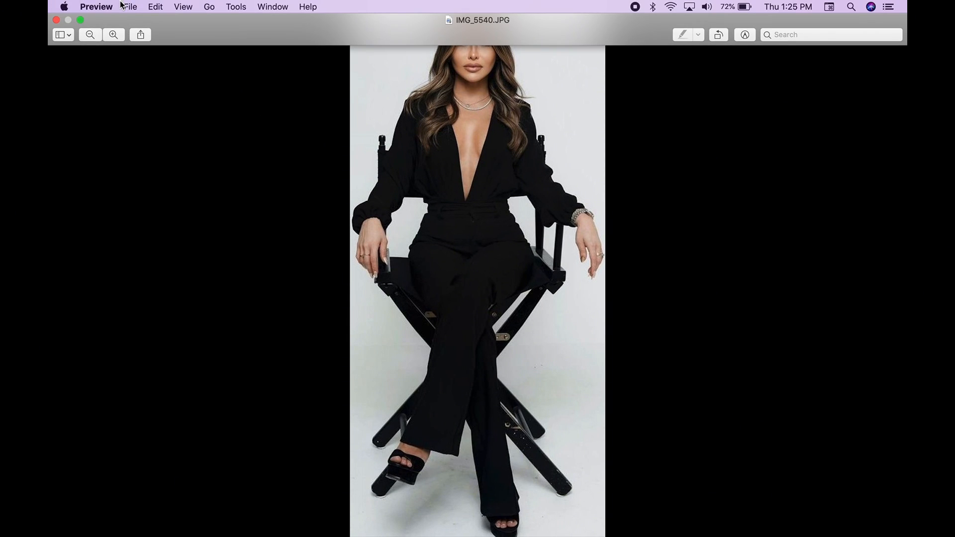
click(59, 21)
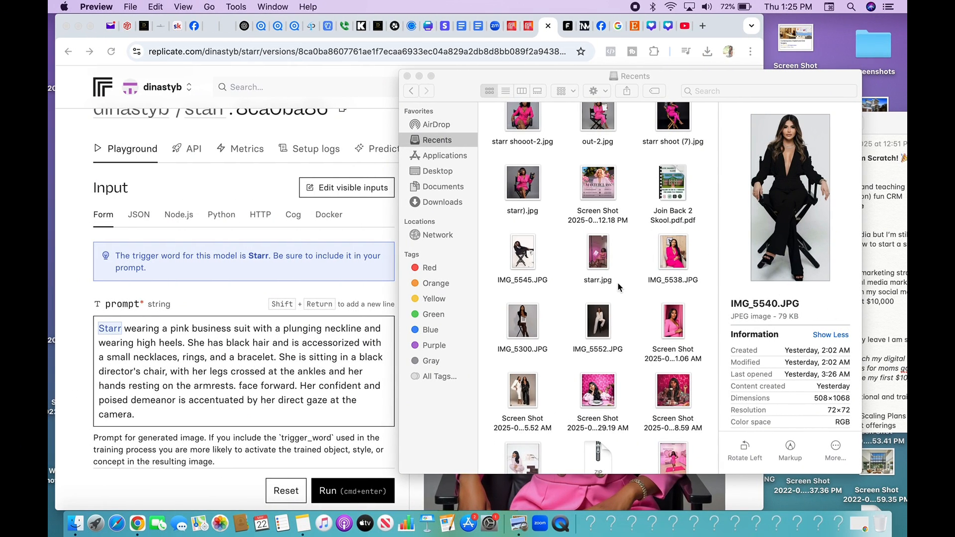
Open starr shooot-2.jpg from the recent files, examine it in full screen and close it.
scroll(619, 288, up, 5)
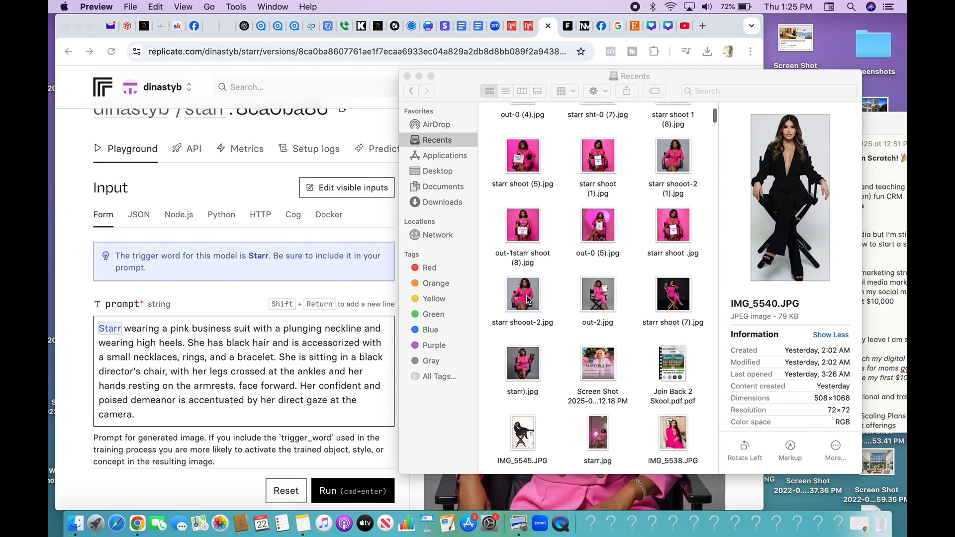
double_click(523, 286)
click(83, 23)
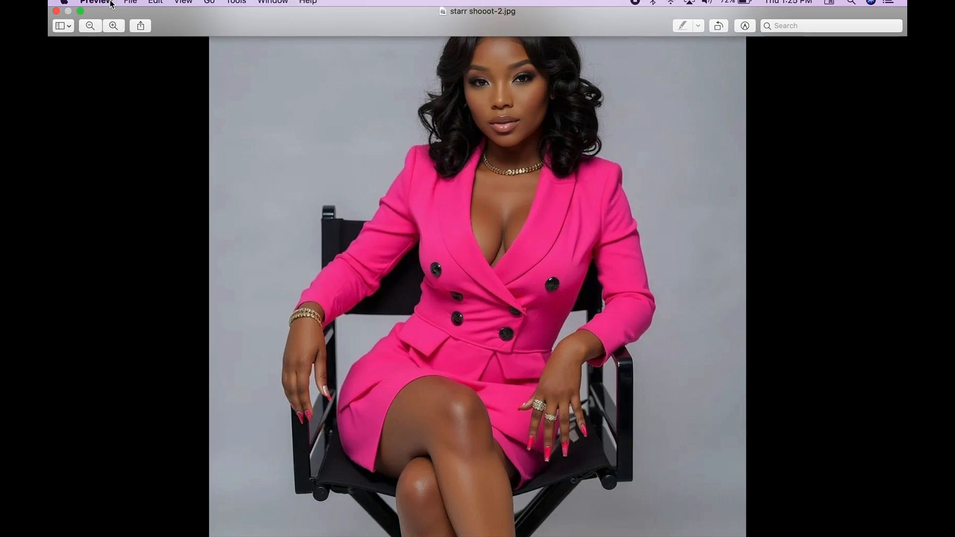
click(58, 19)
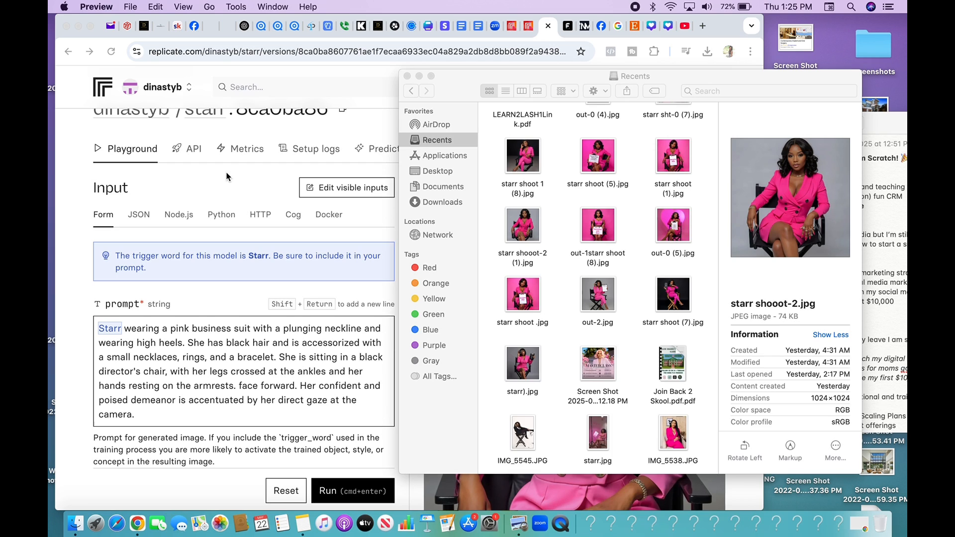
Return to the Replicate page in Chrome in full screen, look through the generated images and download the third one.
click(231, 187)
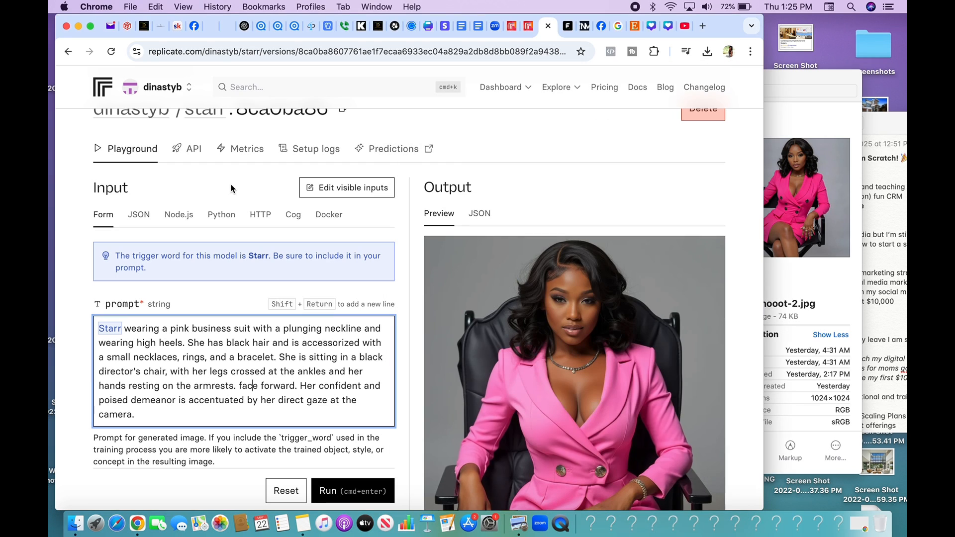
click(90, 26)
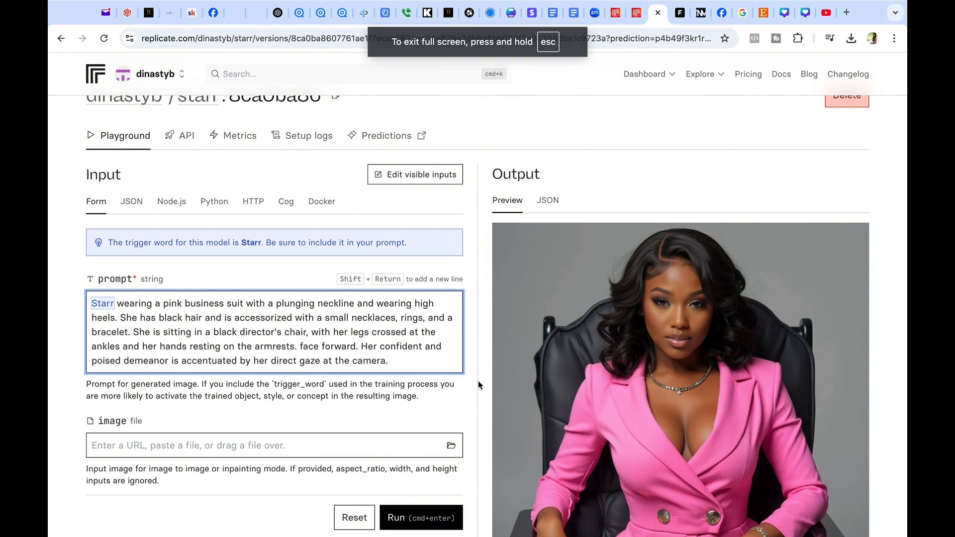
scroll(478, 382, down, 10)
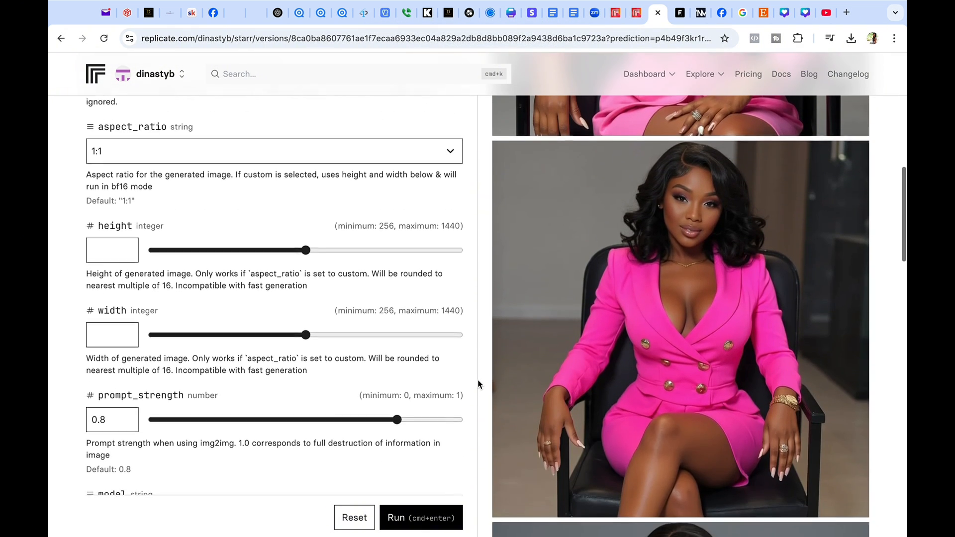
scroll(478, 384, down, 1)
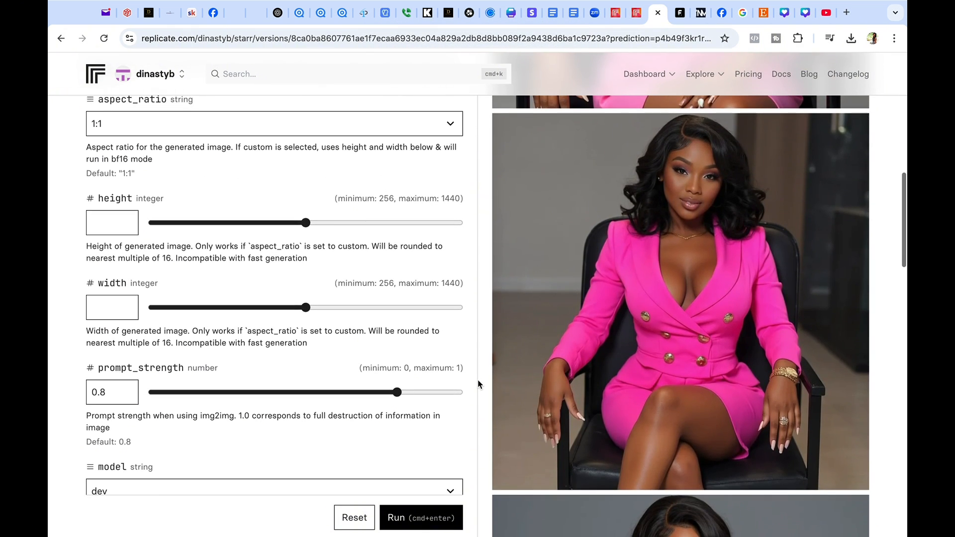
scroll(478, 385, down, 6)
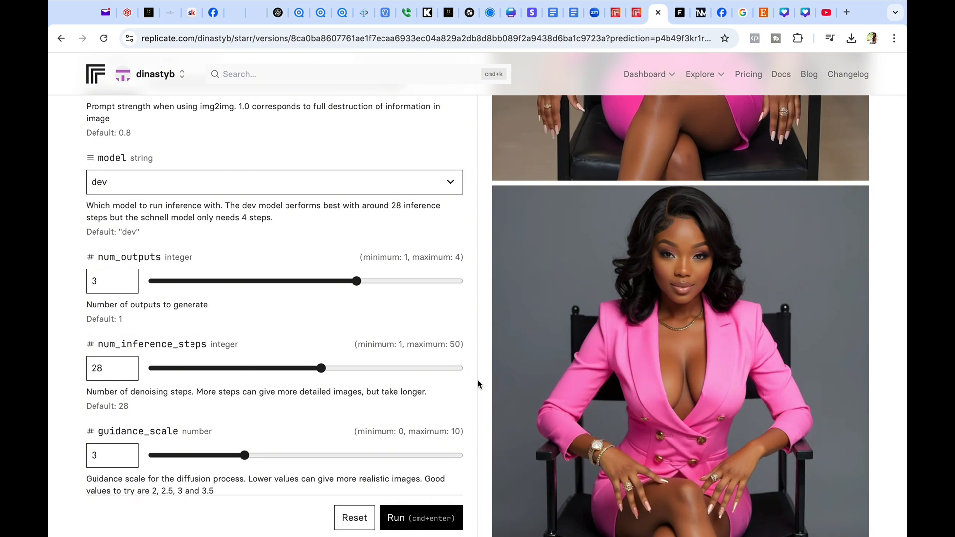
scroll(478, 384, down, 3)
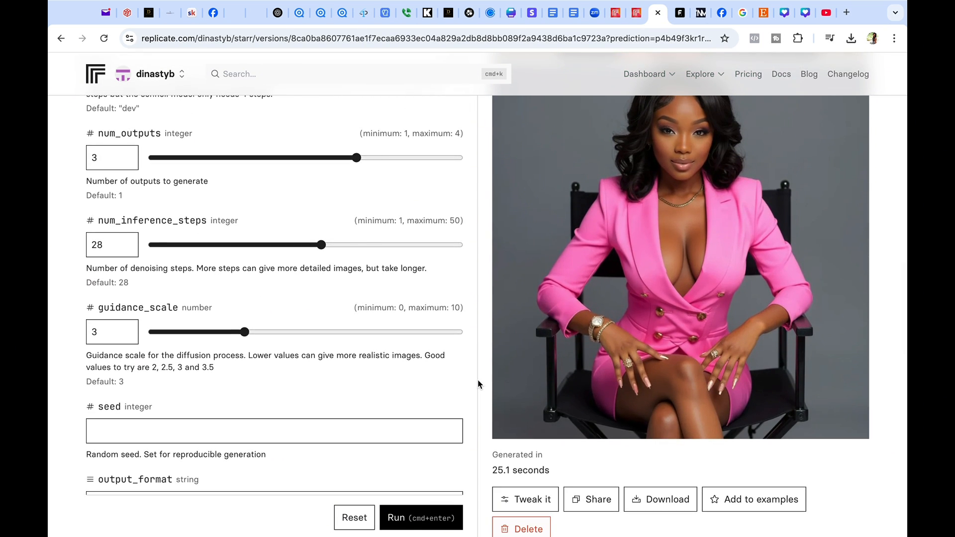
scroll(478, 384, down, 3)
scroll(478, 384, up, 6)
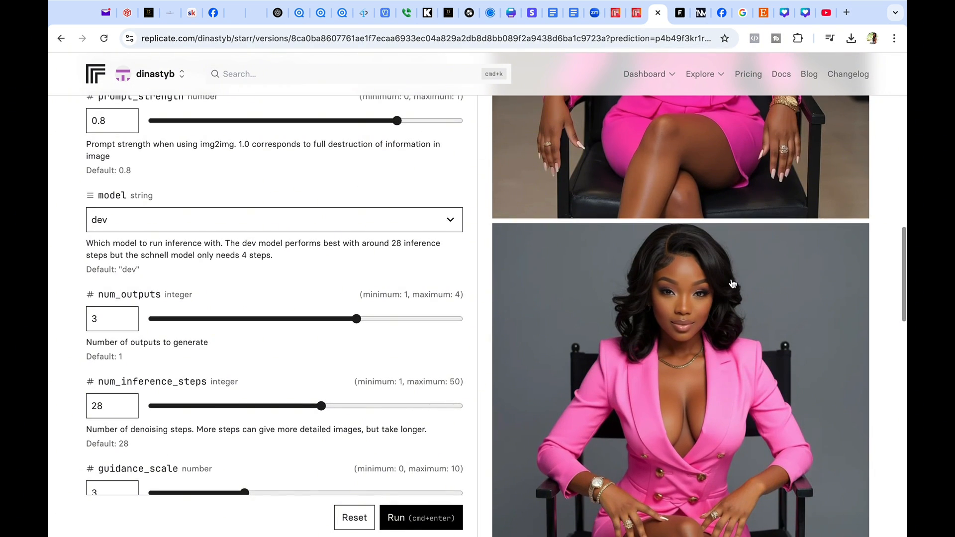
click(731, 284)
Compare the generated images for likeness, chair and pose, and check the generation details and logs below them.
scroll(731, 284, up, 5)
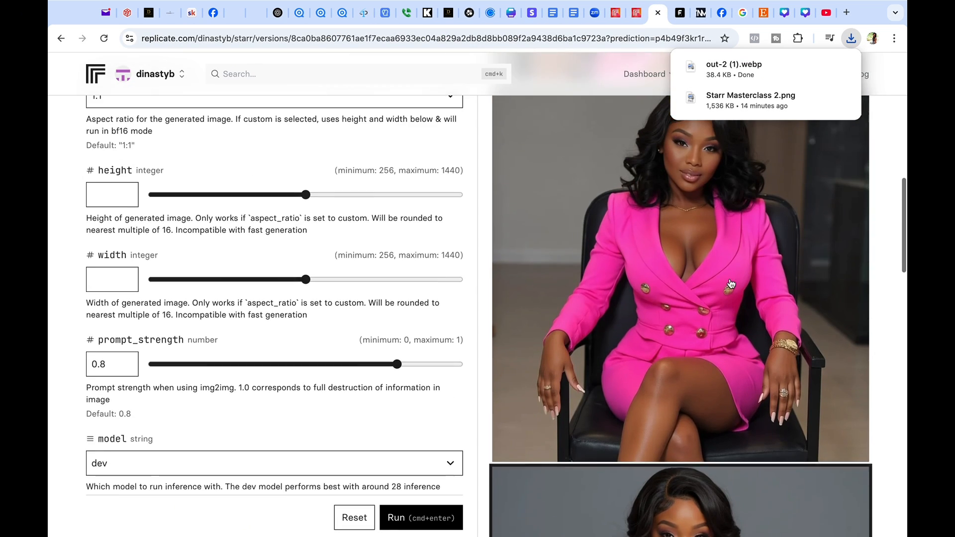
scroll(731, 283, up, 5)
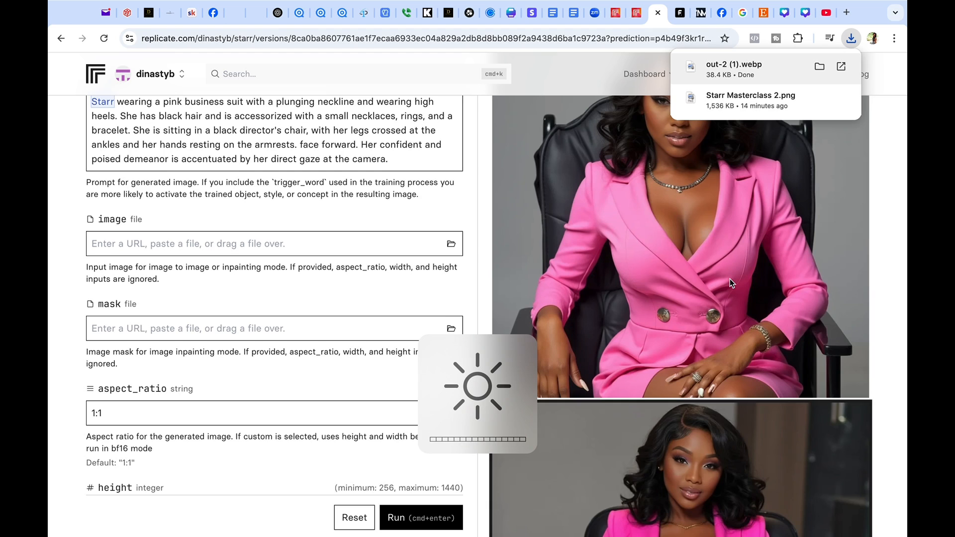
scroll(730, 279, up, 3)
scroll(850, 228, down, 2)
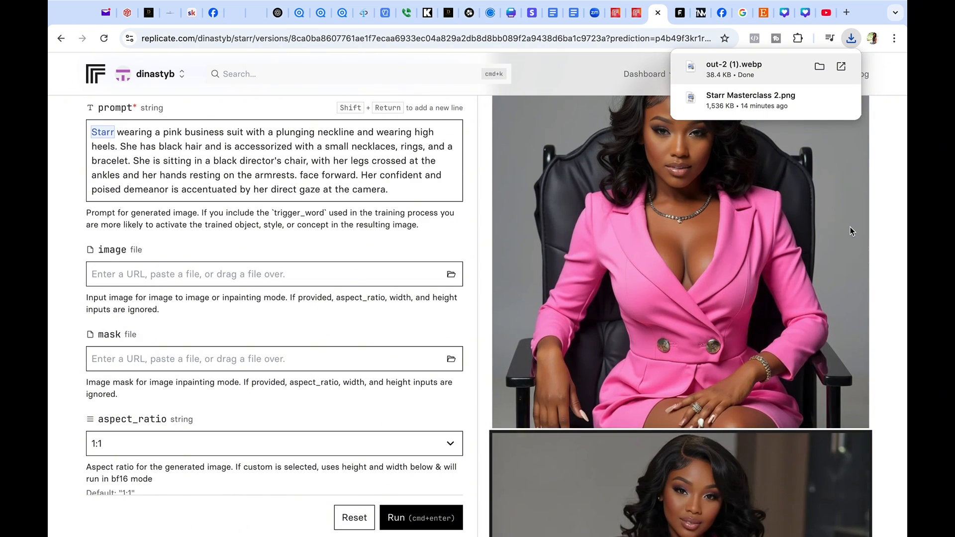
scroll(850, 229, up, 2)
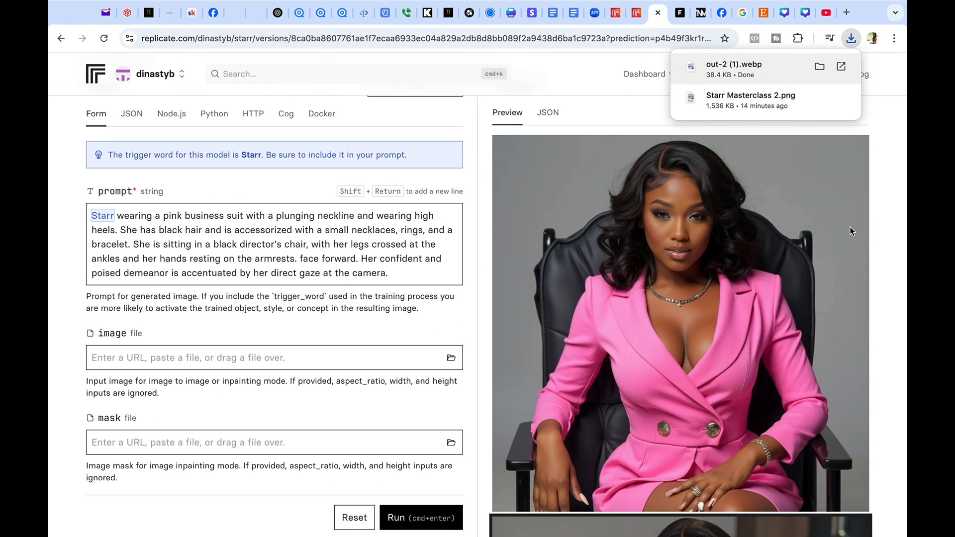
scroll(767, 259, down, 6)
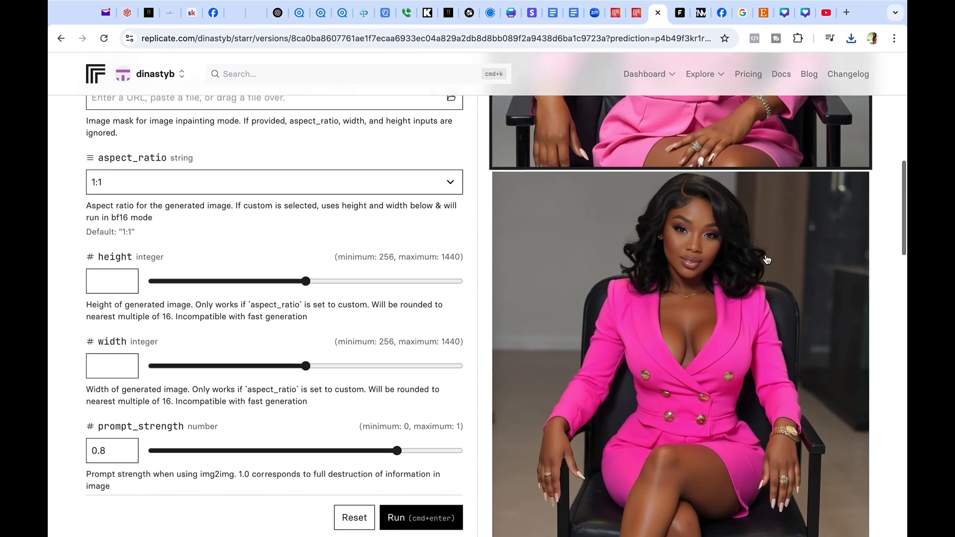
scroll(767, 259, down, 4)
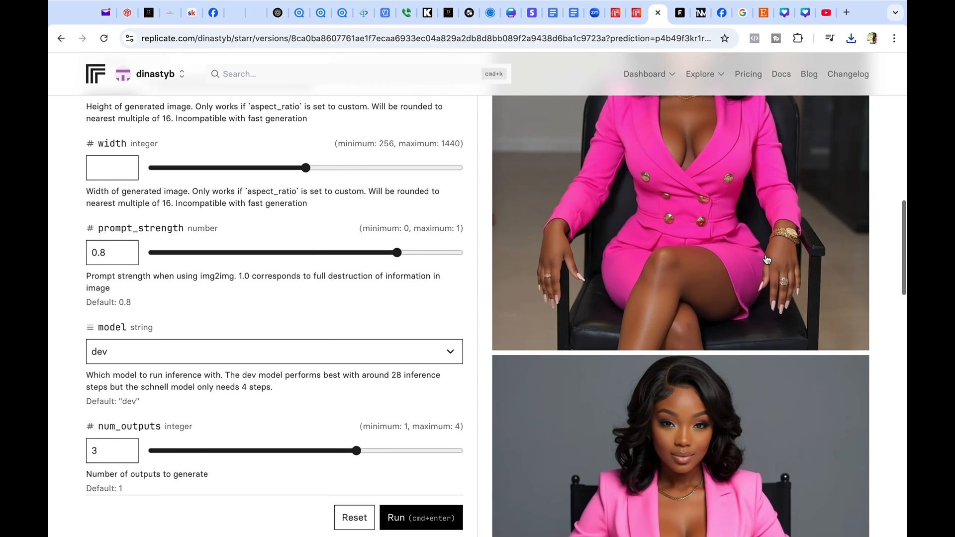
scroll(767, 259, down, 5)
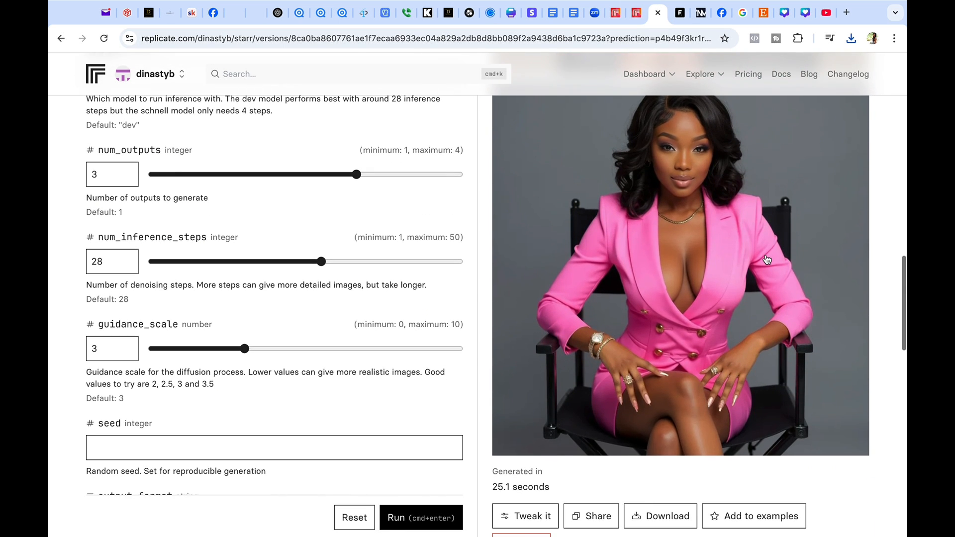
scroll(766, 259, down, 1)
scroll(767, 260, up, 1)
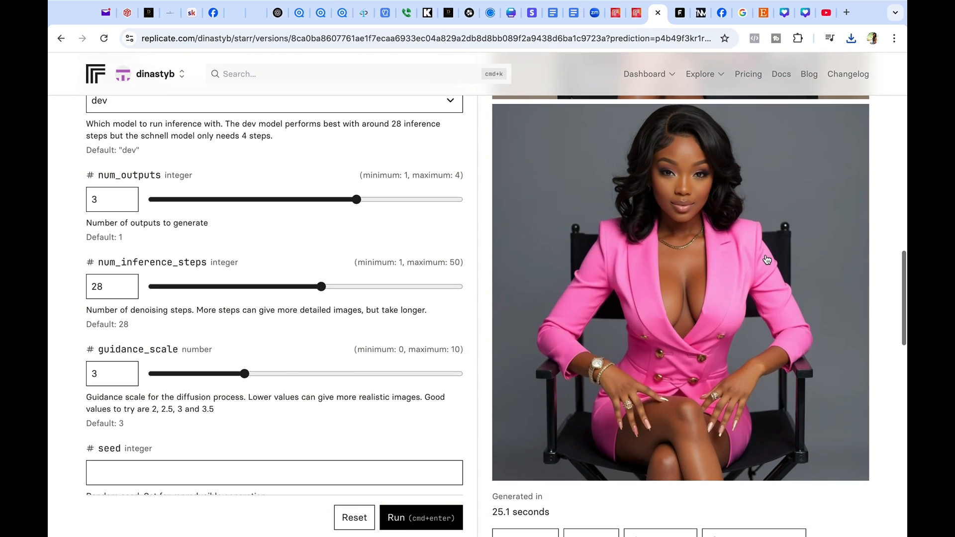
scroll(767, 259, up, 1)
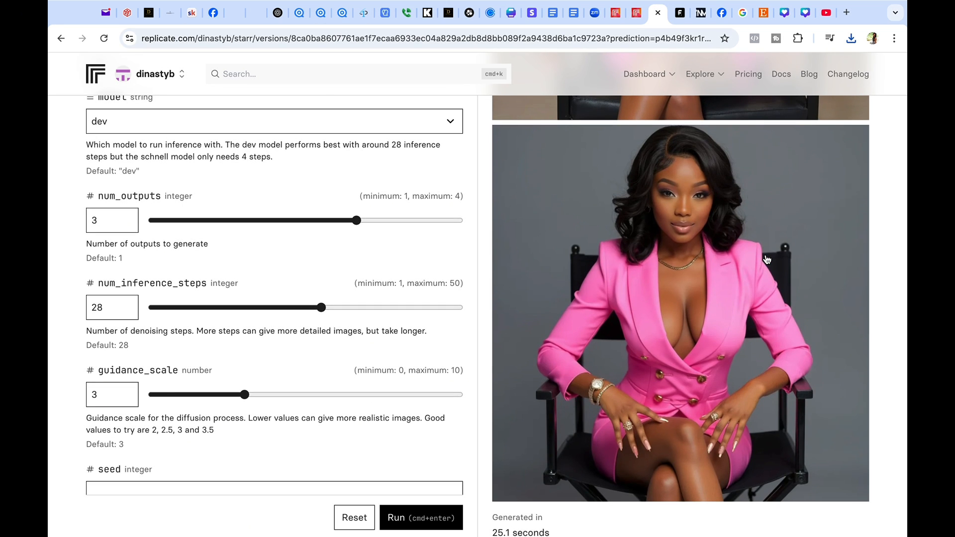
scroll(767, 259, down, 5)
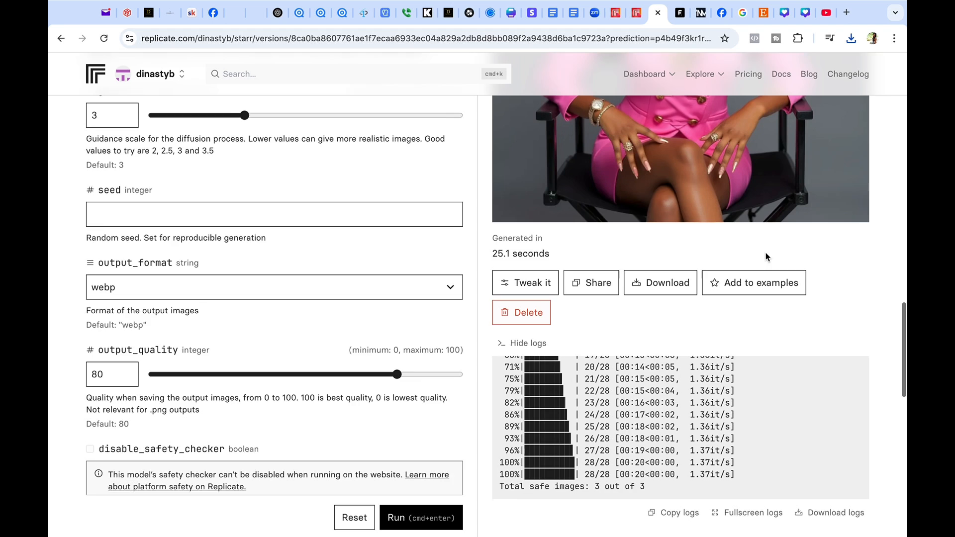
Tweak the pink business suit generation and switch its image input to file upload.
scroll(543, 305, up, 1)
click(542, 304)
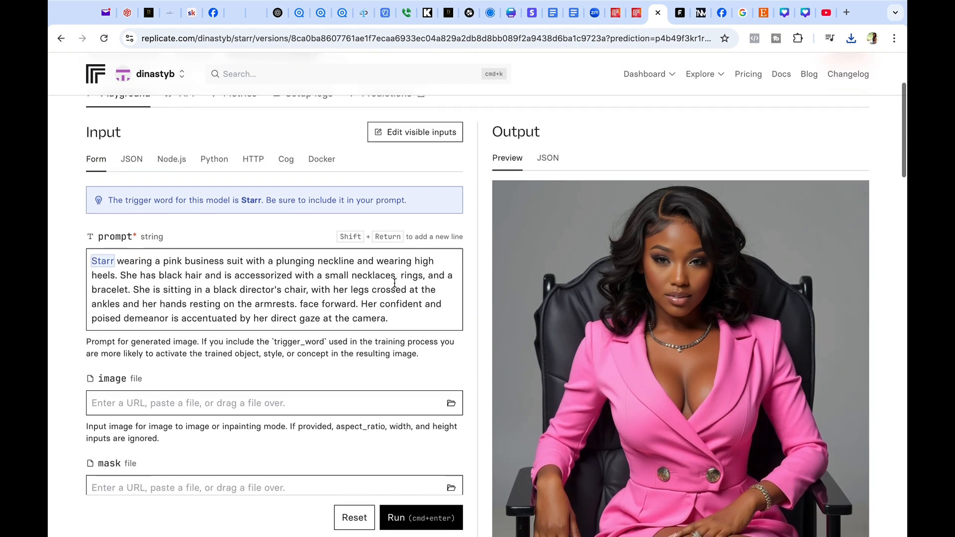
scroll(394, 283, down, 3)
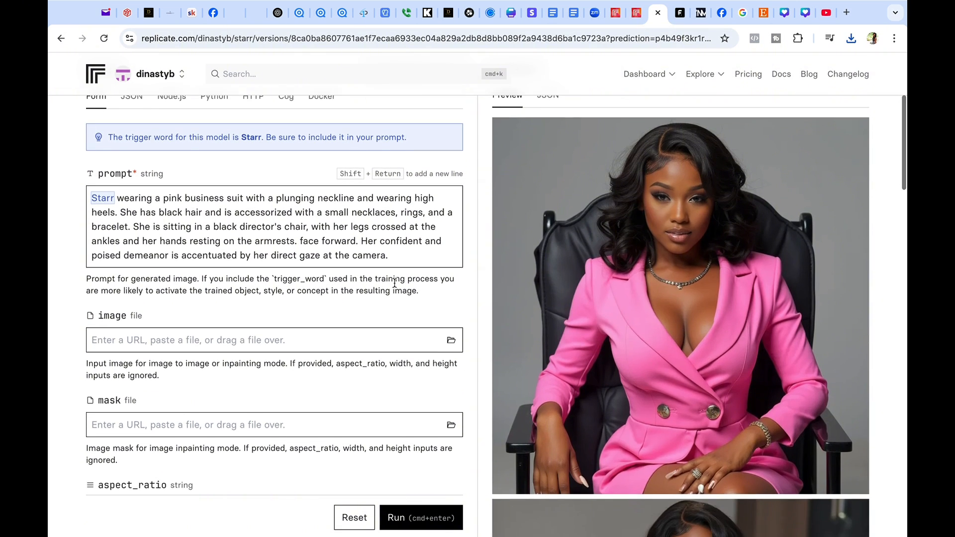
click(451, 269)
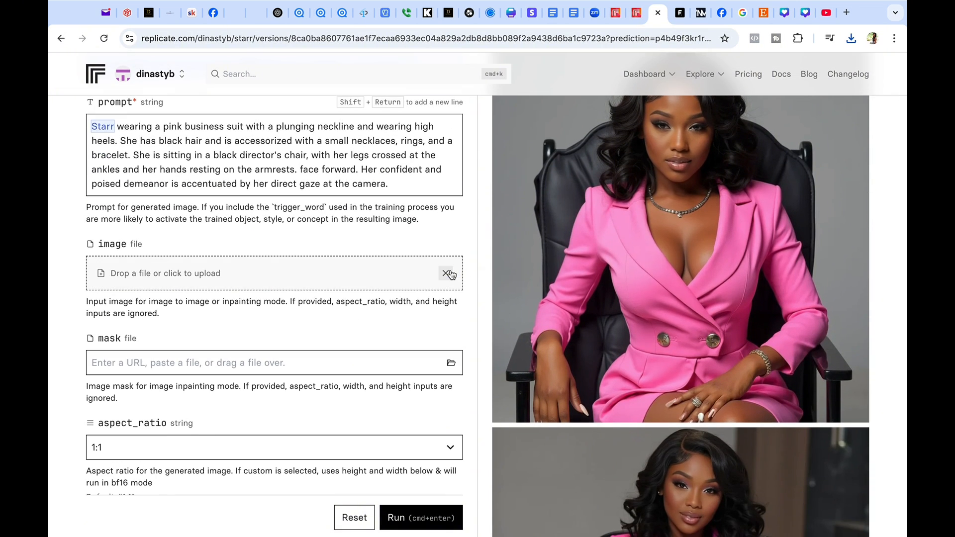
Find IMG_5540.JPG among the recent files, view it in Preview, and return to the Replicate page in Chrome in full screen.
click(197, 277)
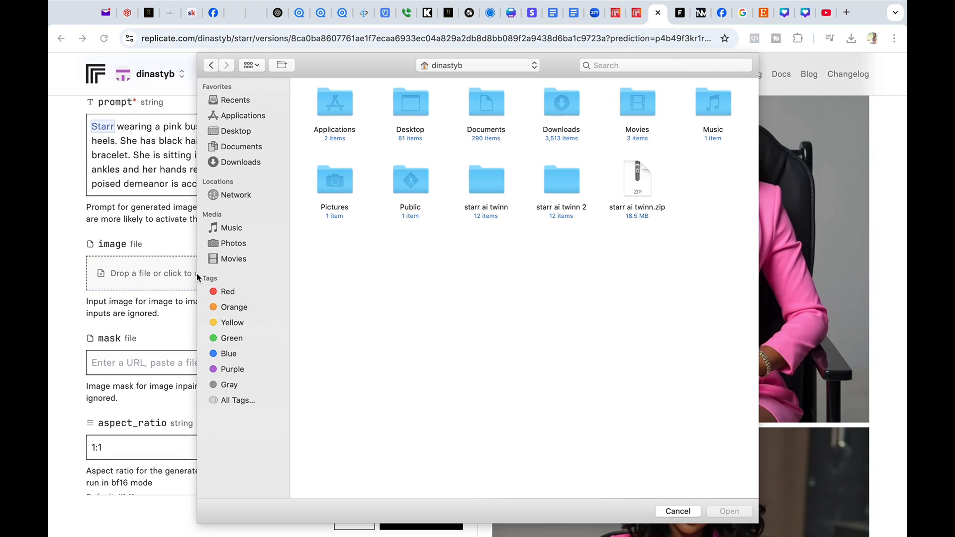
click(243, 101)
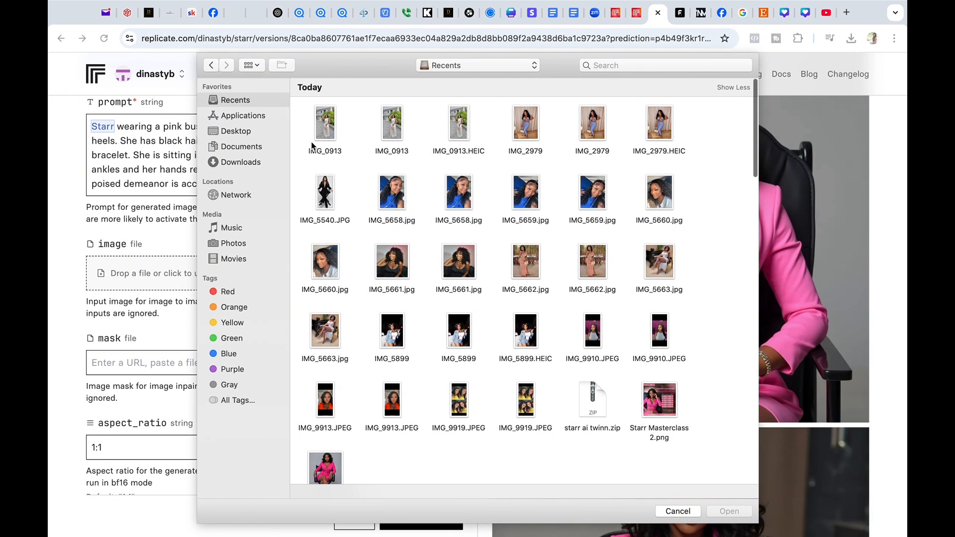
scroll(417, 260, down, 5)
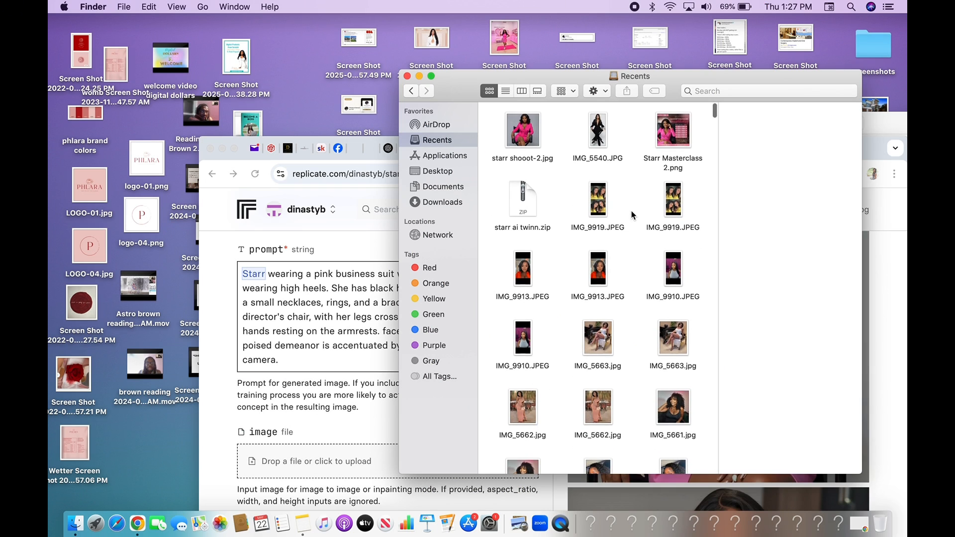
click(591, 115)
double_click(590, 115)
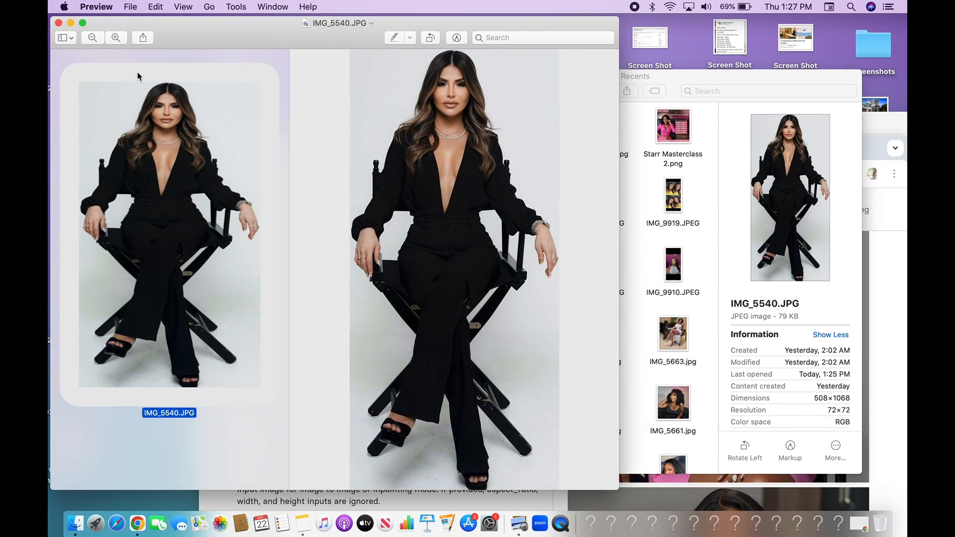
click(58, 24)
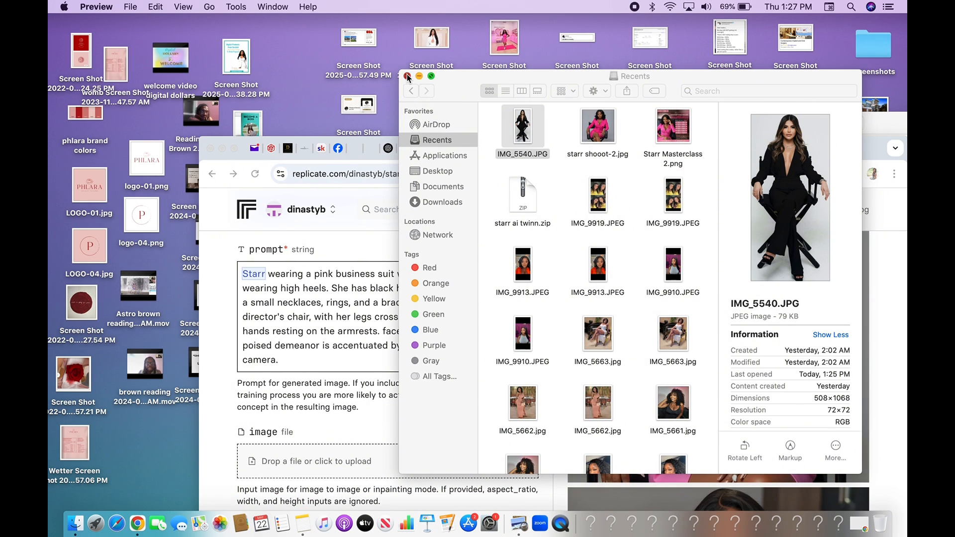
click(234, 150)
click(234, 150)
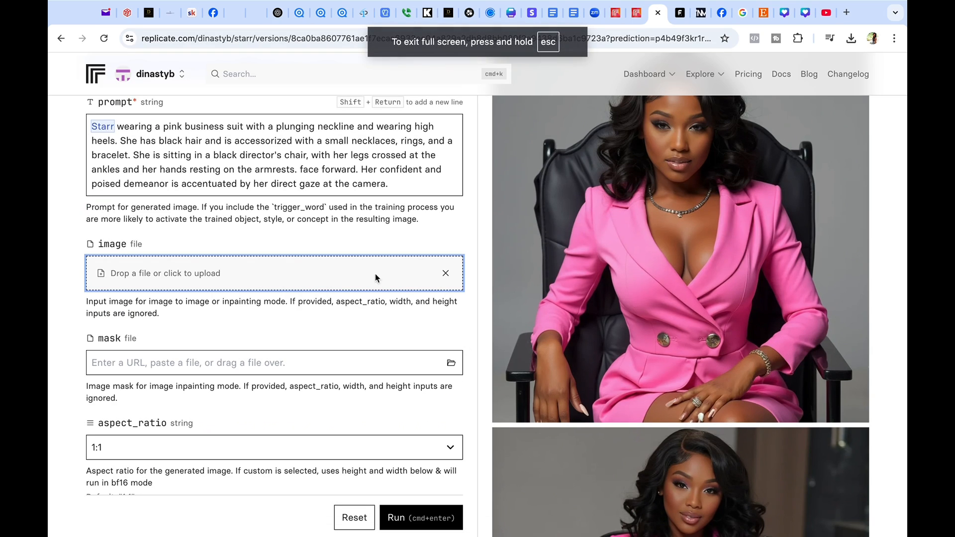
Upload IMG_5540.JPG from the recent files as the input image and check its preview against the generated images.
click(376, 285)
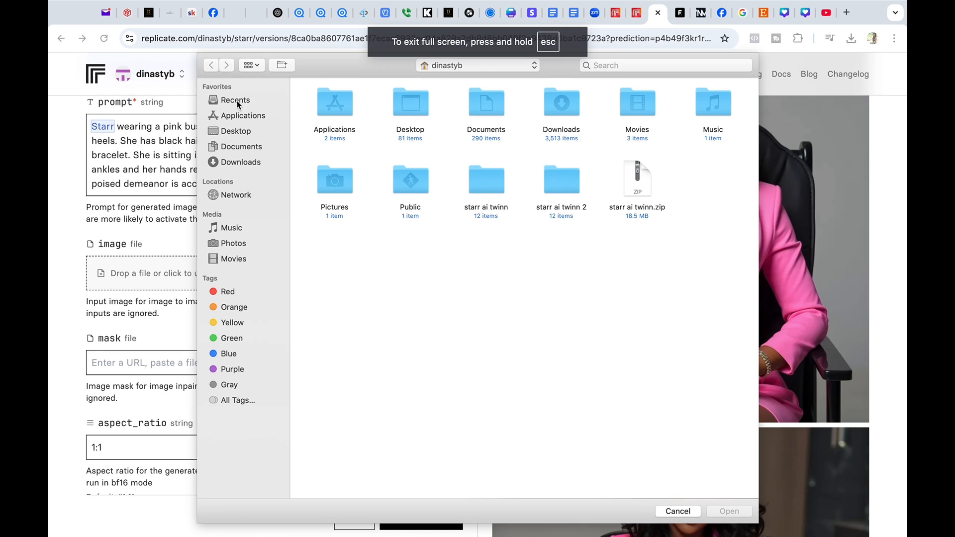
click(236, 101)
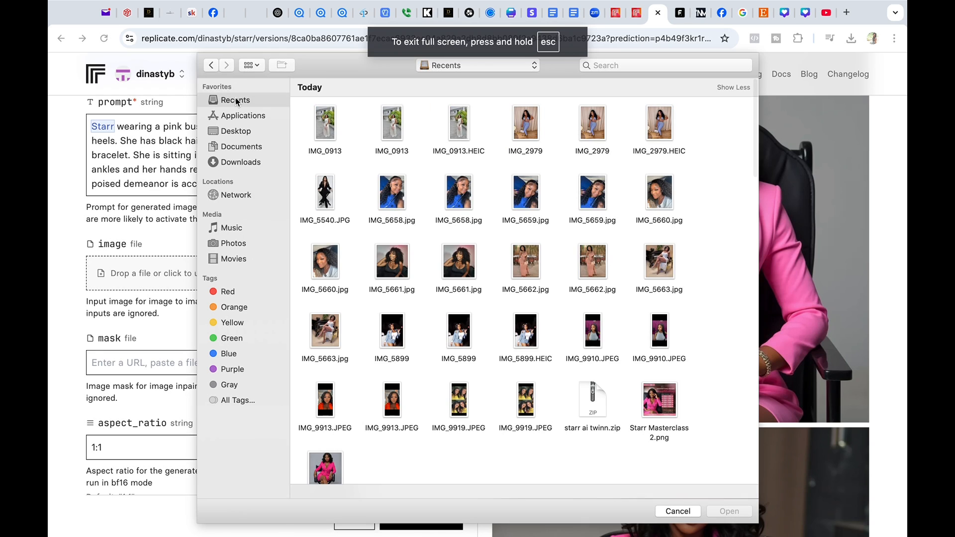
click(326, 197)
double_click(327, 196)
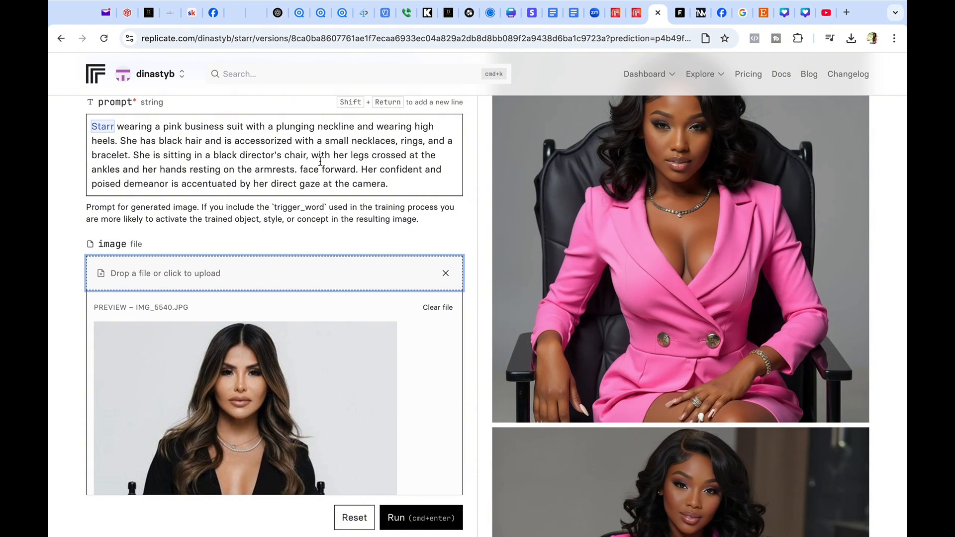
scroll(307, 159, down, 5)
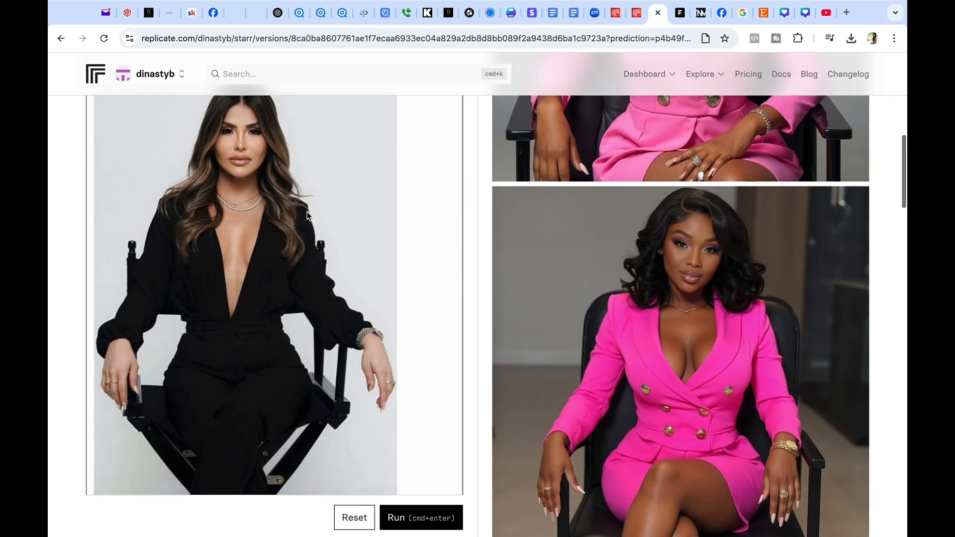
scroll(307, 212, up, 8)
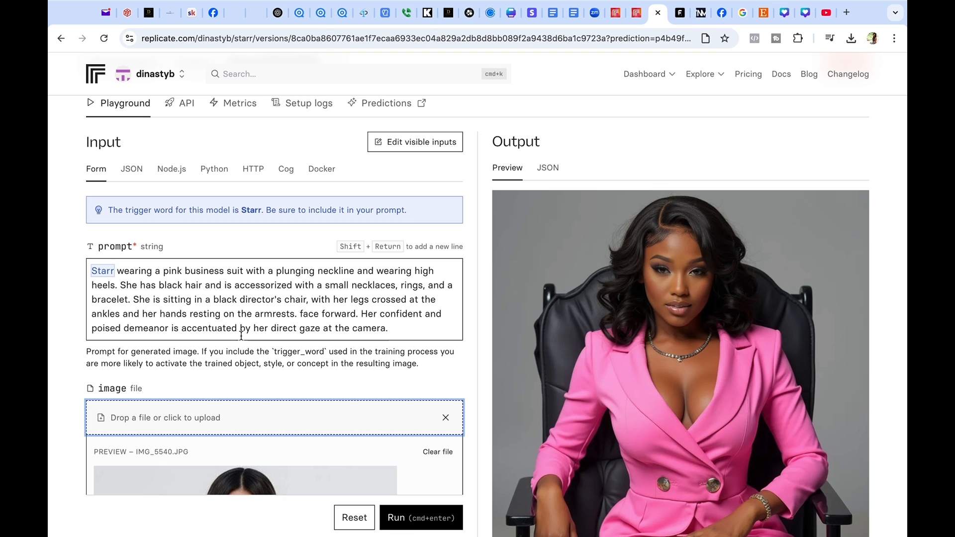
Consult the sample image descriptions in the Zoho email and append "She has a confident and feminine energy." to the Replicate prompt.
click(401, 328)
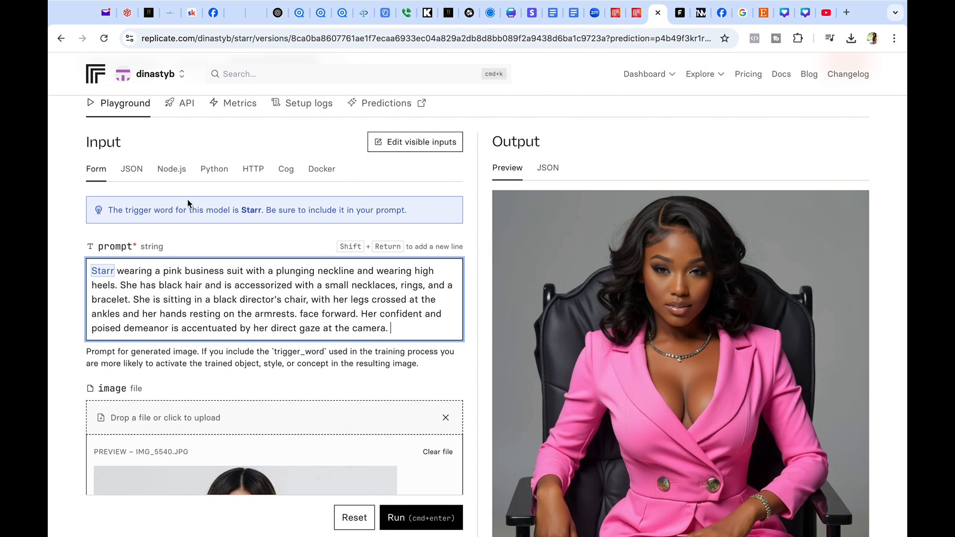
click(109, 12)
scroll(600, 284, down, 4)
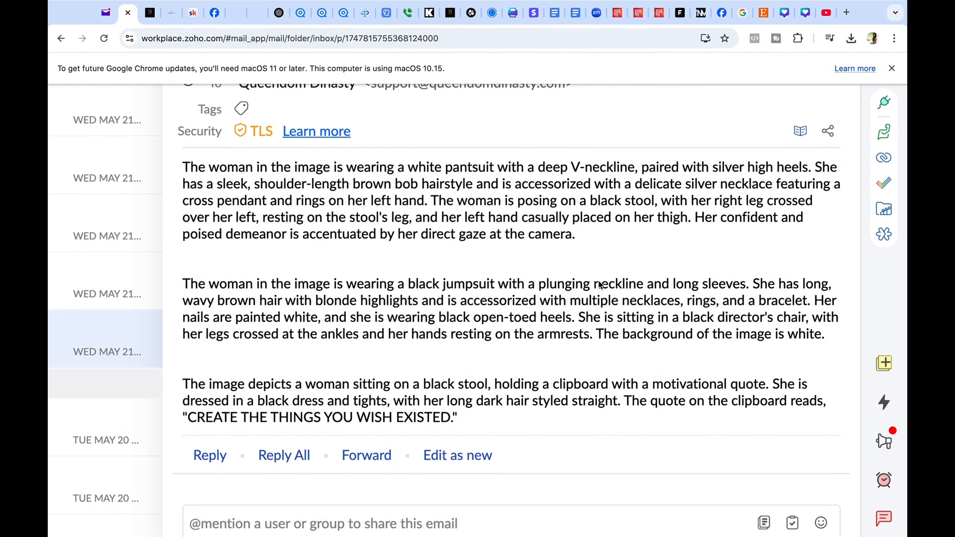
scroll(600, 284, down, 1)
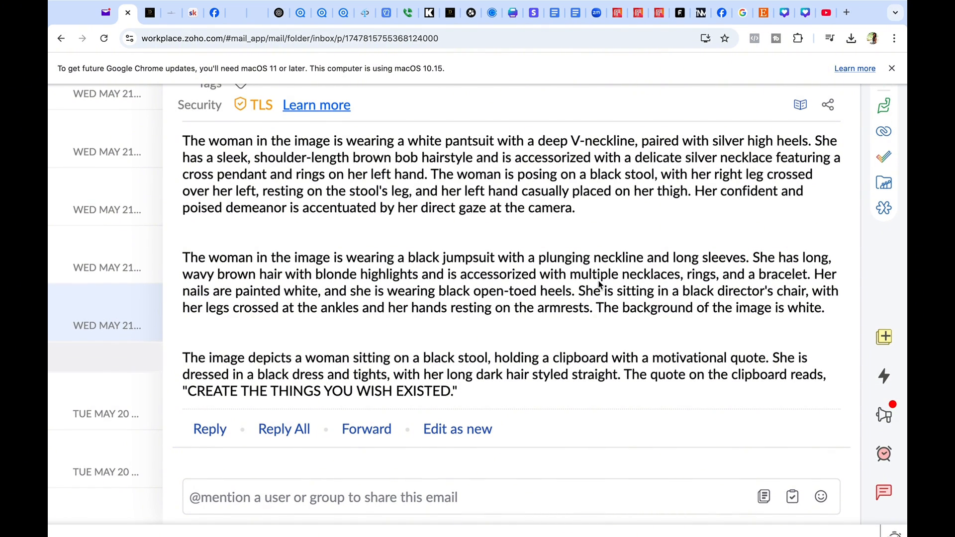
scroll(599, 281, down, 1)
click(659, 14)
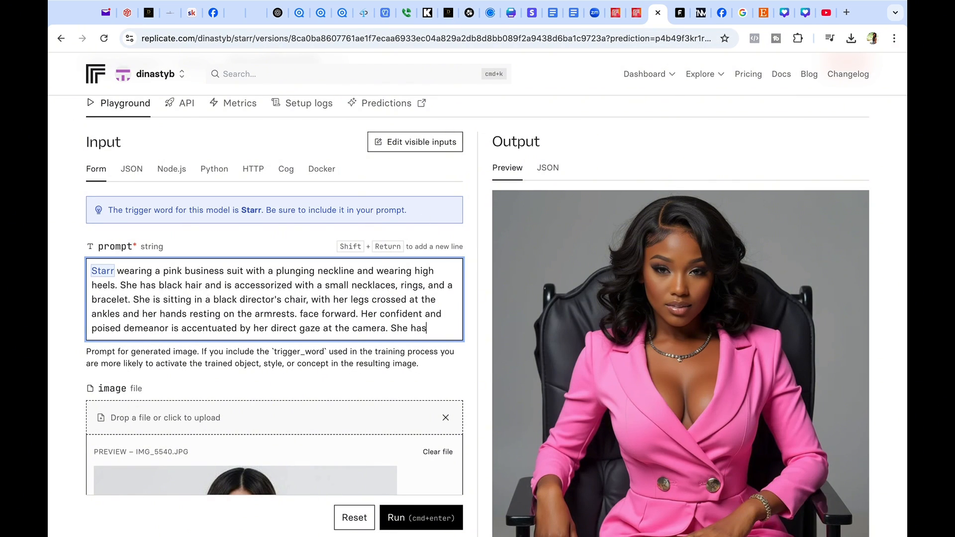
text(fident and femi)
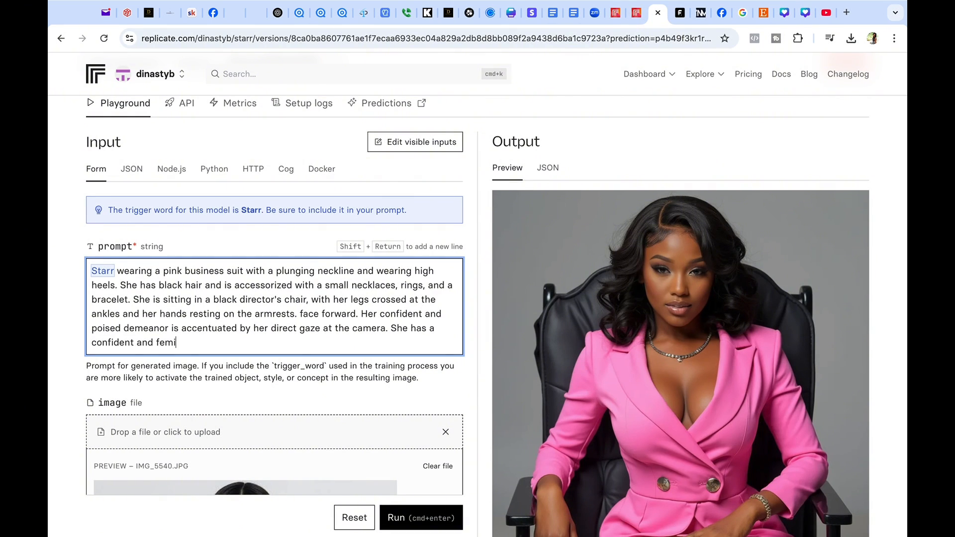
text(nine energy.)
Set num_outputs to 2 and run the model with the extended prompt and reference photo.
scroll(665, 344, down, 10)
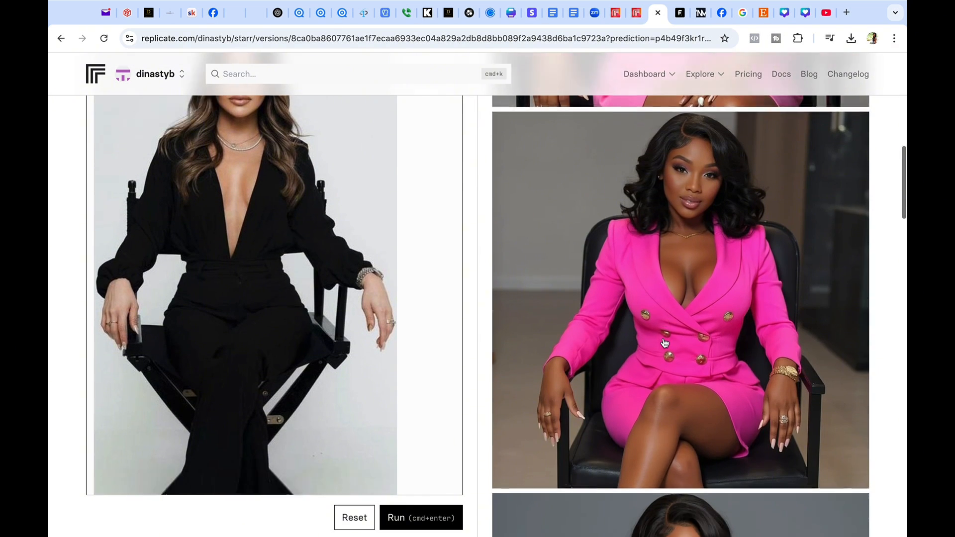
scroll(665, 343, down, 3)
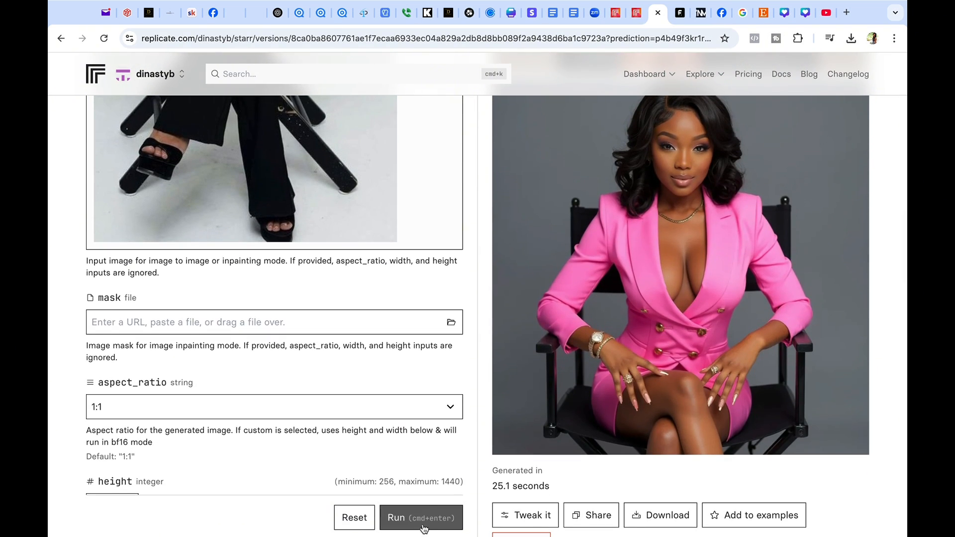
scroll(437, 451, down, 1)
scroll(437, 446, down, 10)
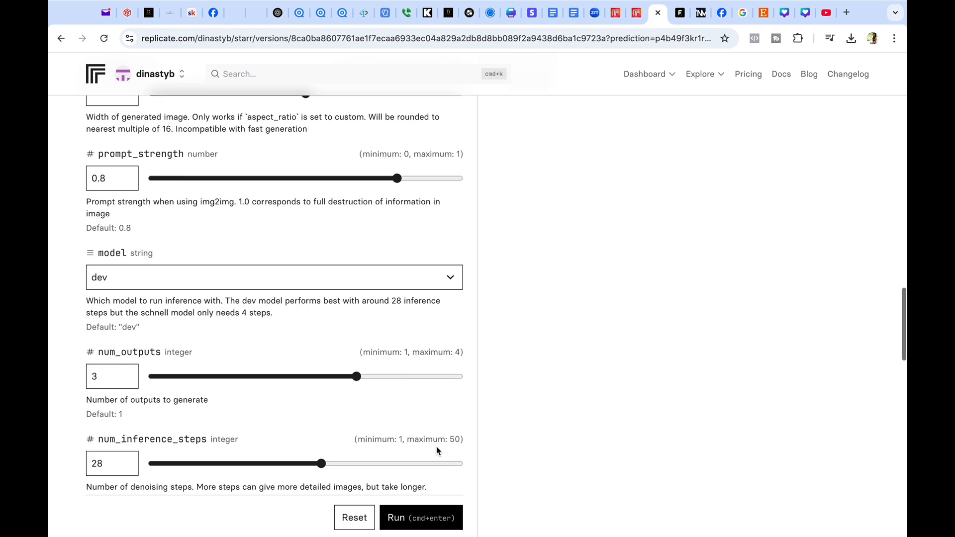
click(334, 298)
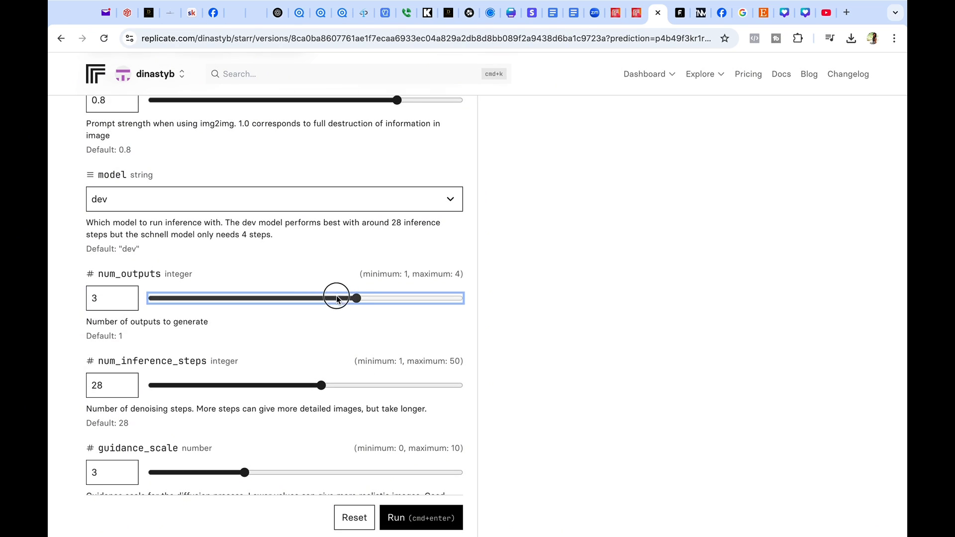
click(129, 302)
scroll(315, 342, down, 3)
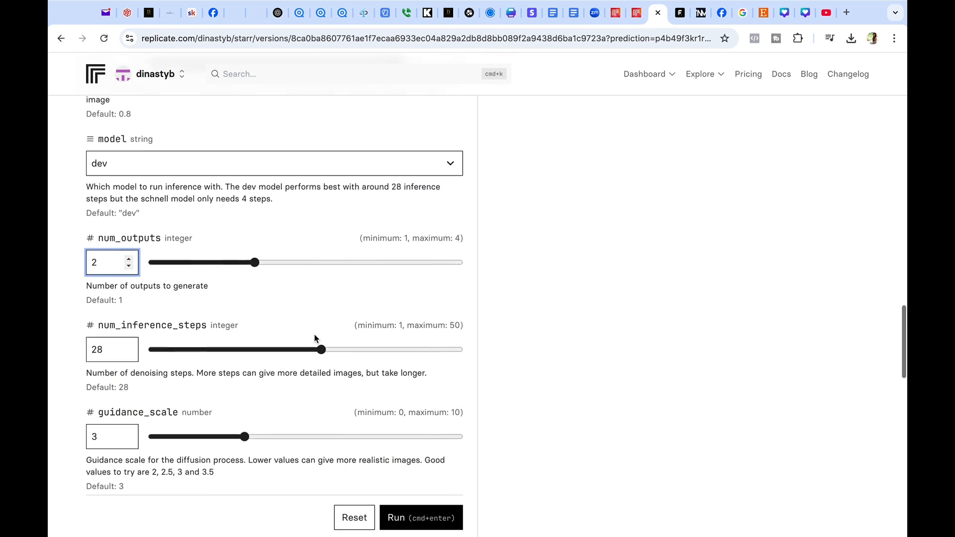
click(416, 518)
Follow the run's logs and examine the new images for likeness, outfit, chair and pose against the reference photo.
scroll(571, 256, up, 10)
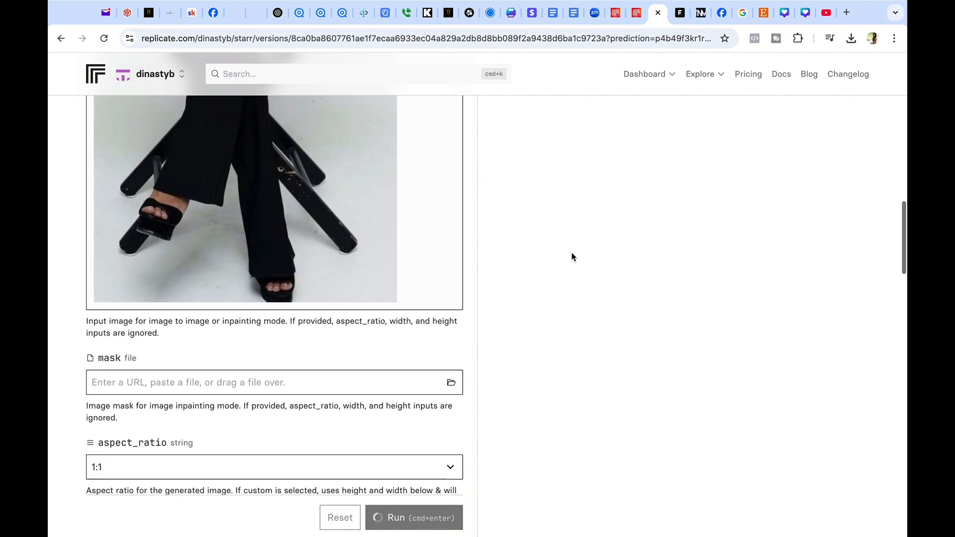
scroll(571, 257, up, 10)
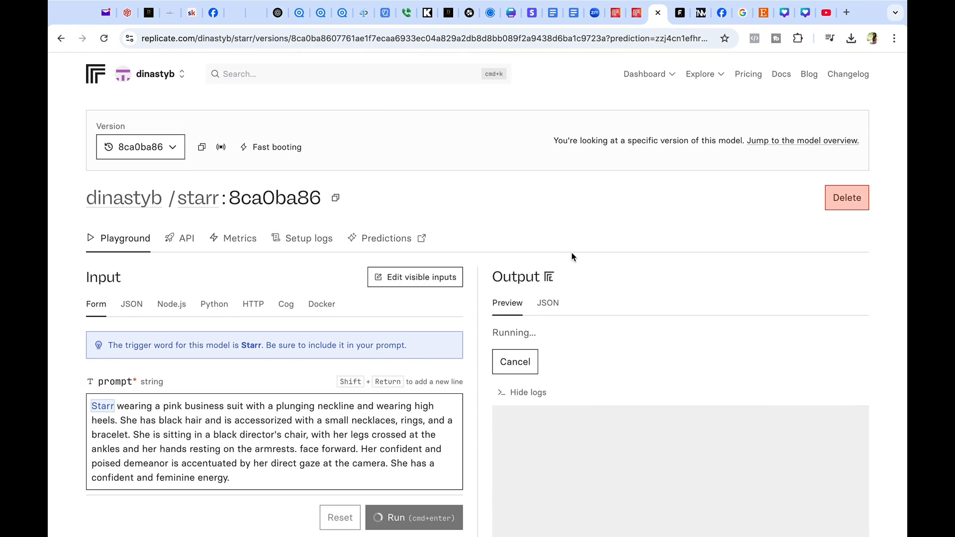
scroll(572, 256, down, 3)
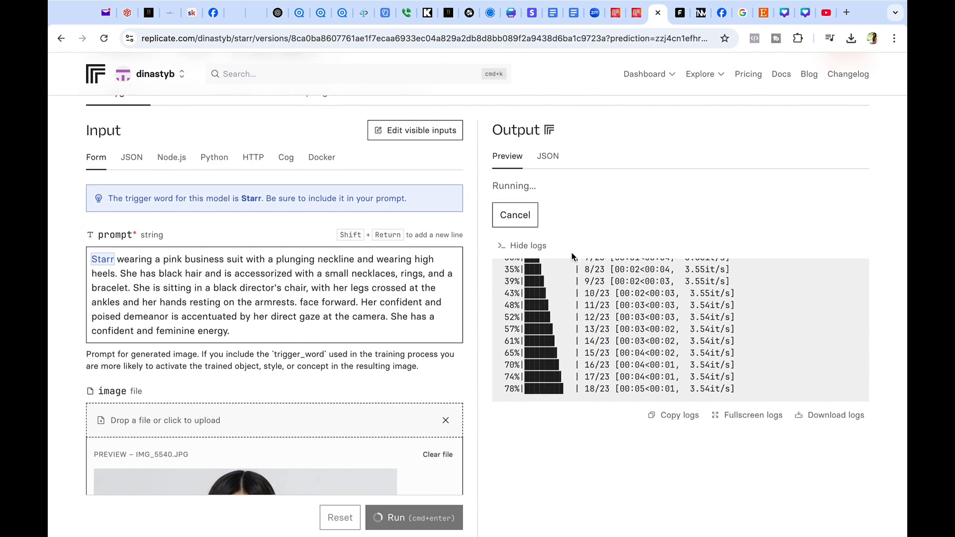
scroll(571, 254, down, 4)
scroll(489, 326, down, 2)
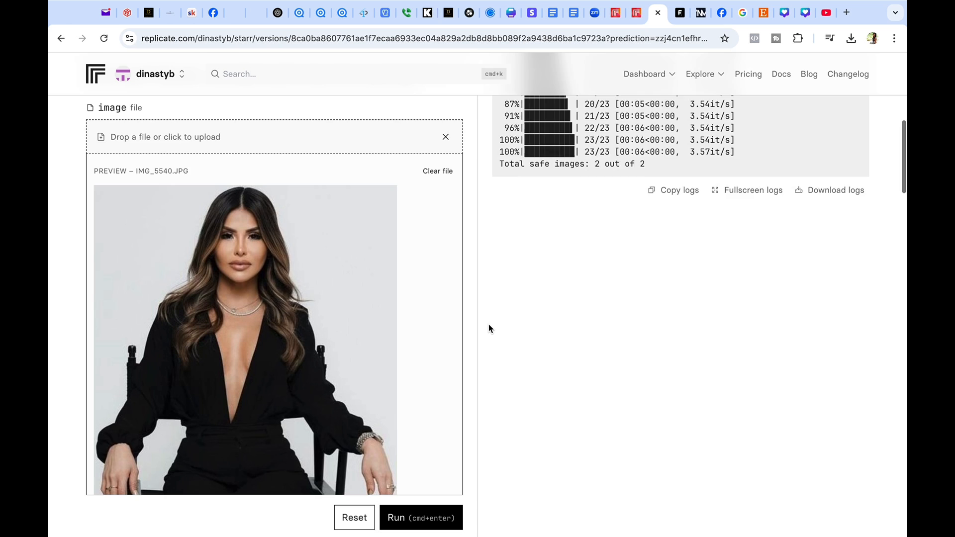
scroll(489, 328, up, 5)
scroll(489, 328, up, 2)
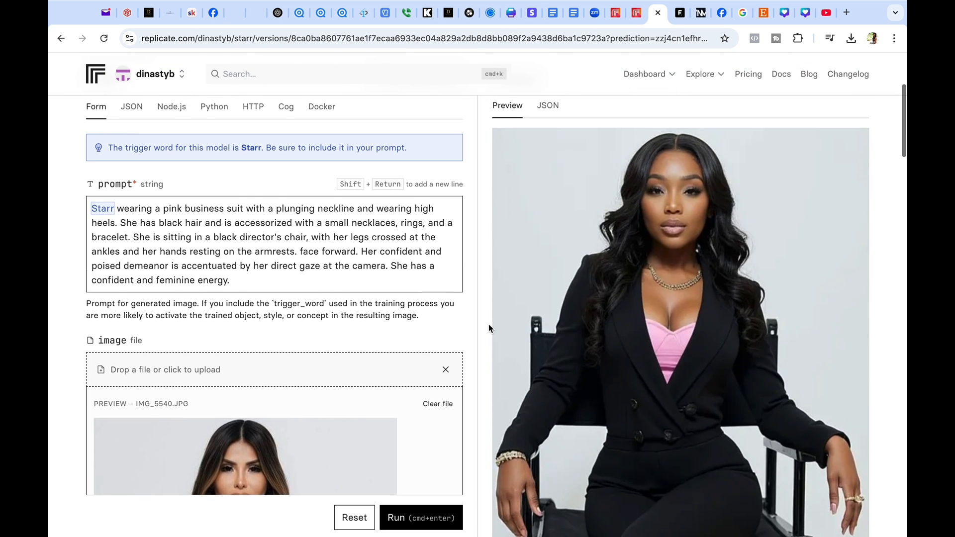
scroll(489, 324, down, 12)
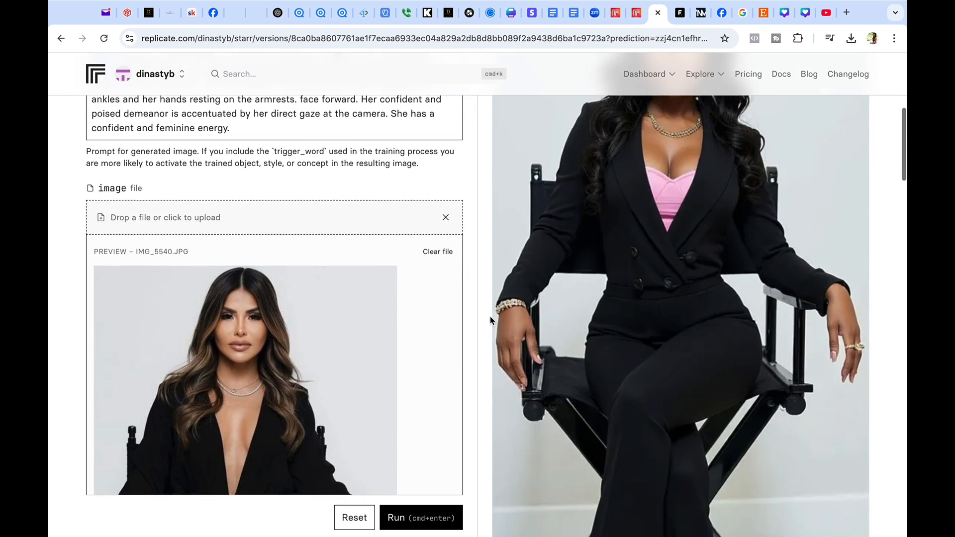
scroll(491, 319, down, 10)
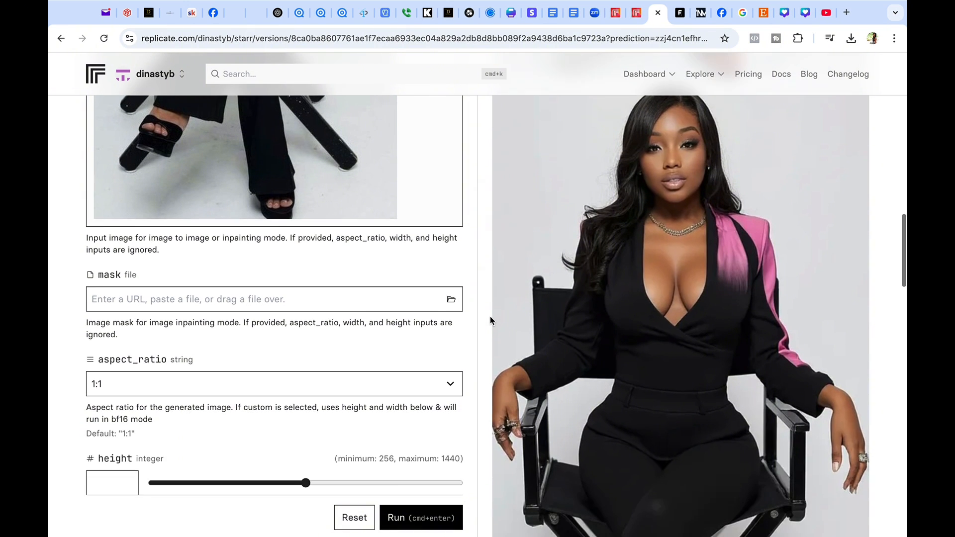
scroll(491, 318, down, 11)
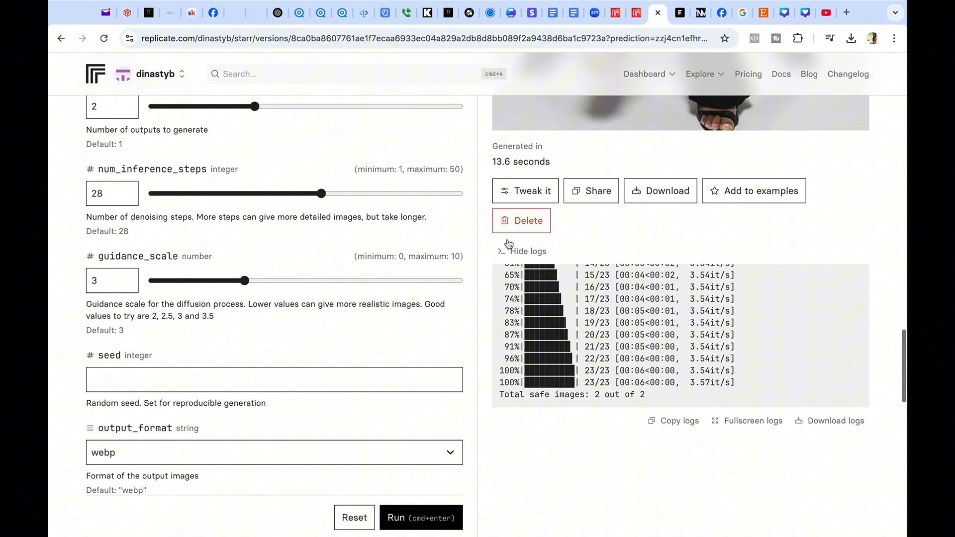
Tweak the latest prediction's inputs and clear the reference photo from the image input, keeping the prompt.
click(517, 193)
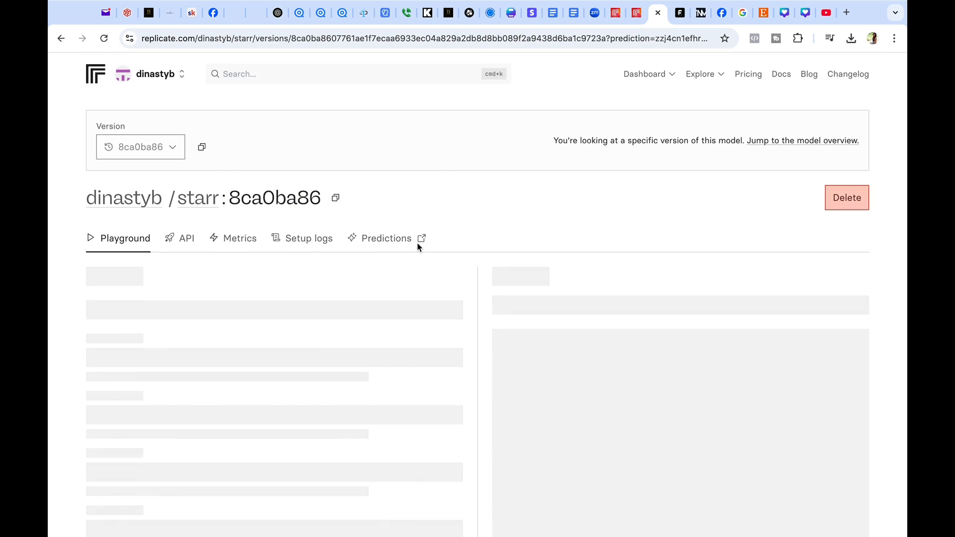
scroll(417, 243, down, 6)
scroll(418, 243, down, 15)
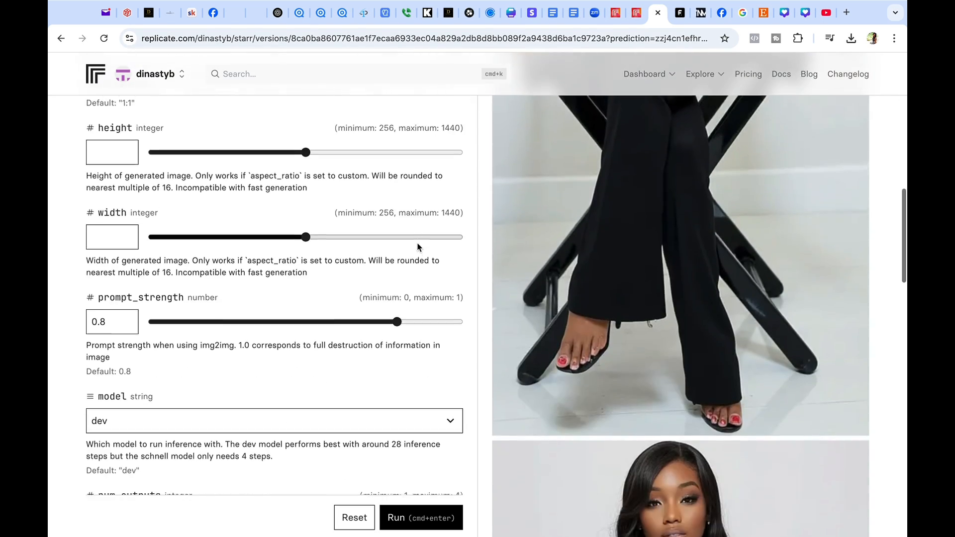
scroll(418, 247, down, 3)
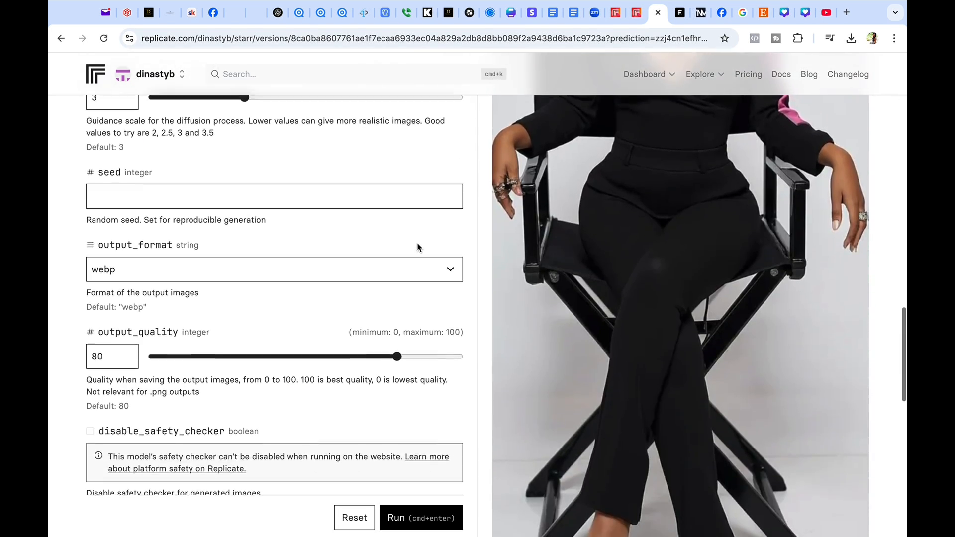
scroll(418, 248, up, 12)
scroll(417, 245, up, 2)
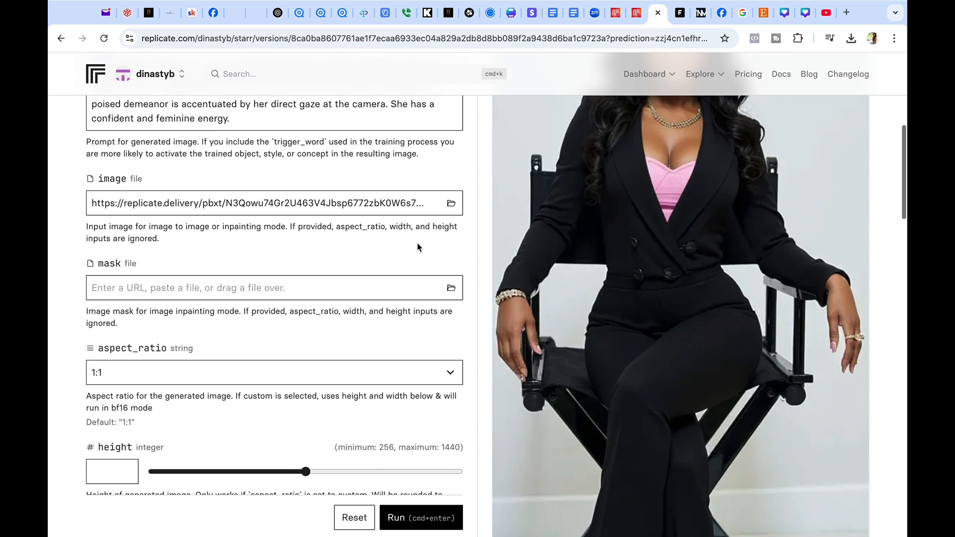
click(421, 219)
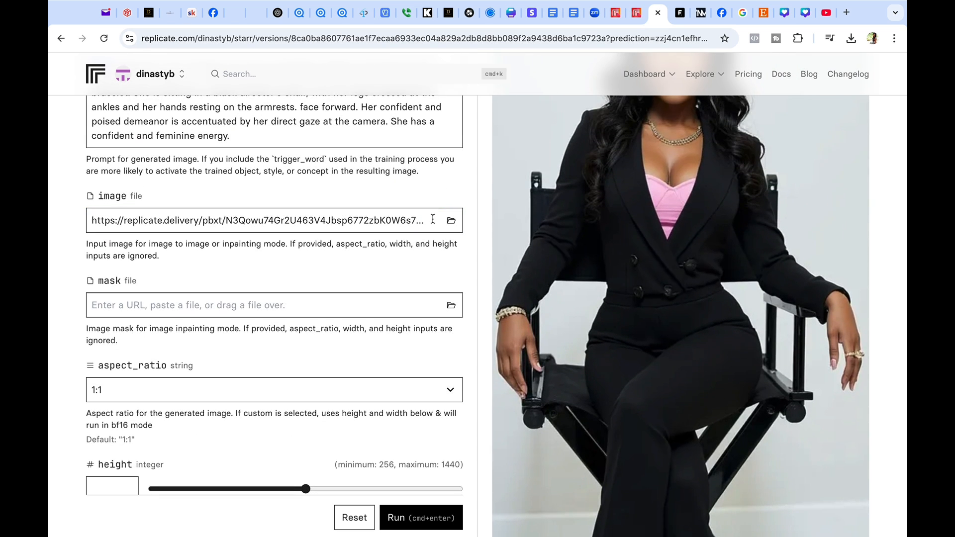
click(450, 220)
click(446, 225)
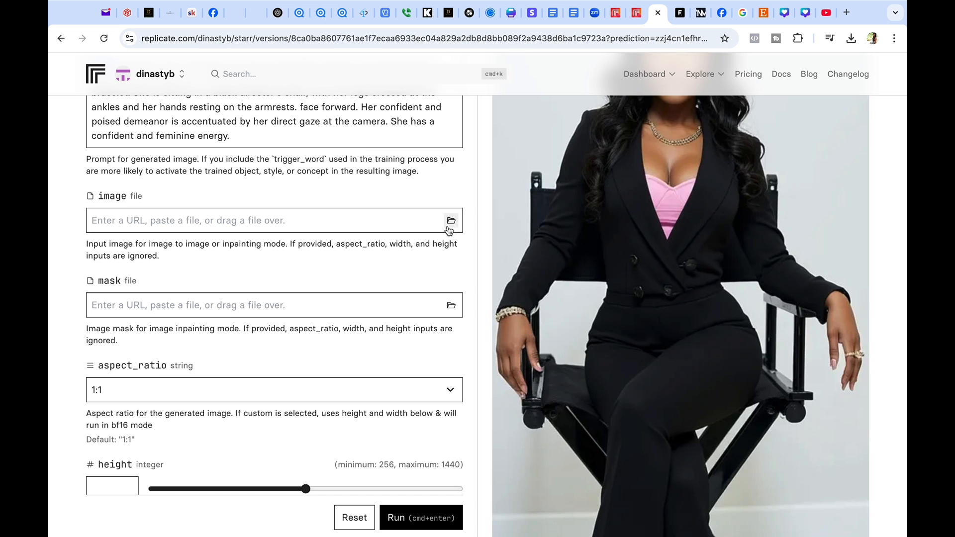
scroll(446, 192, up, 3)
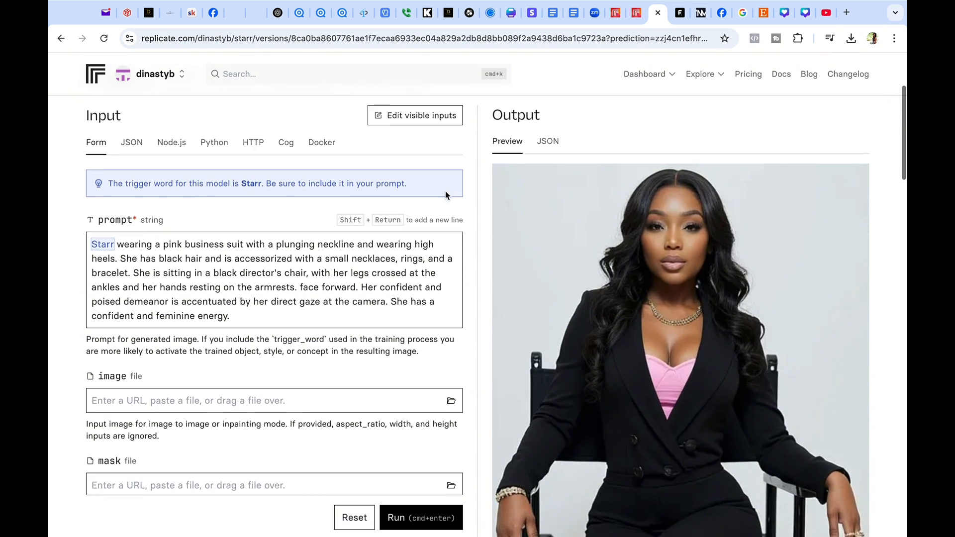
Set num_outputs to 3 and run the model from the prompt alone.
scroll(446, 192, down, 10)
scroll(446, 194, down, 3)
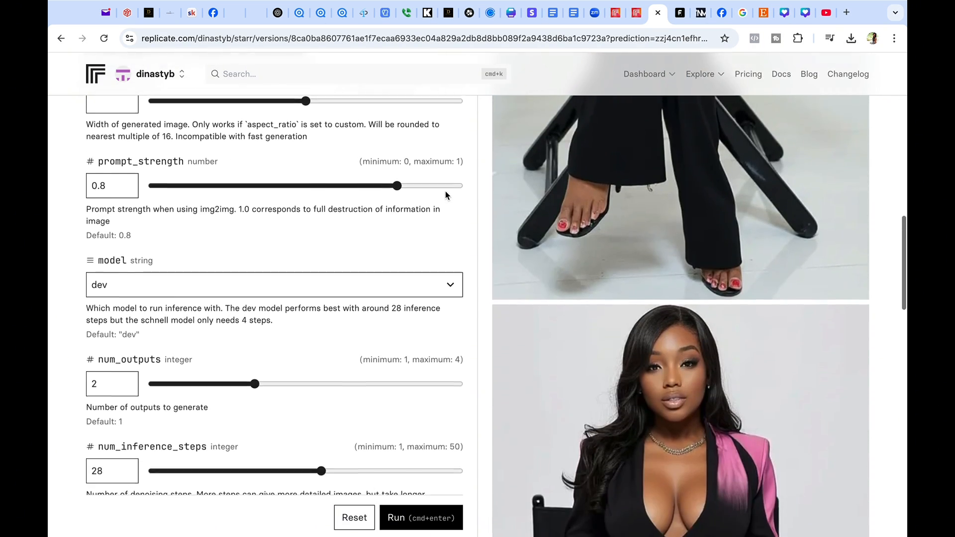
click(129, 312)
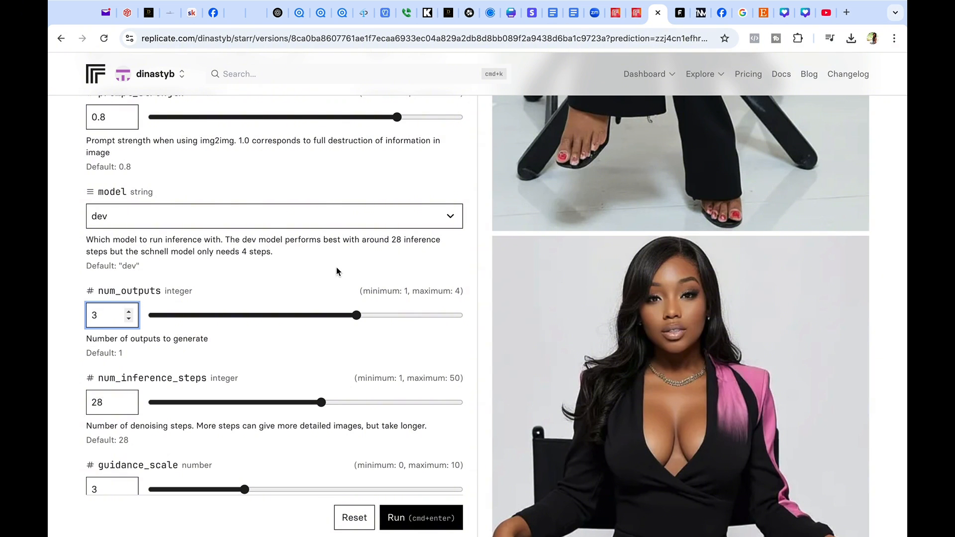
click(428, 521)
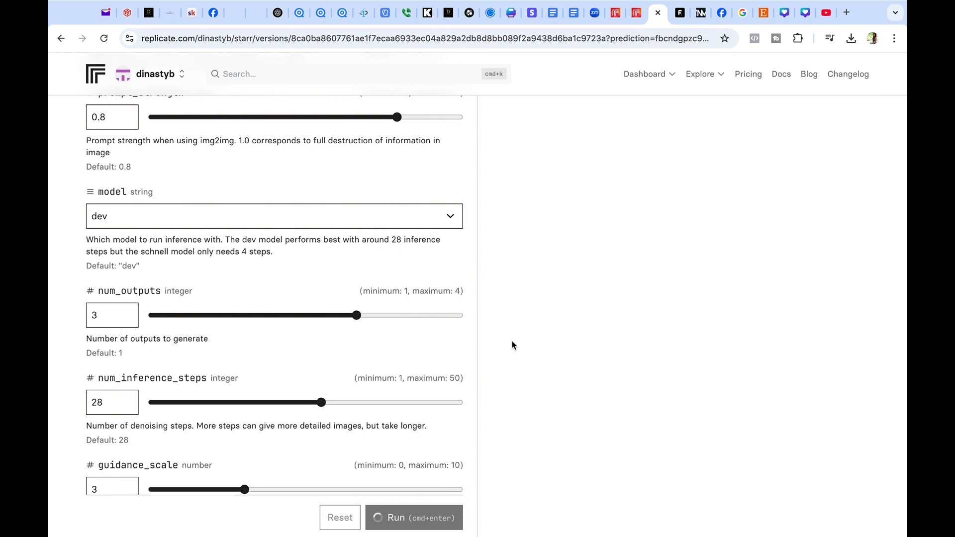
scroll(512, 341, up, 10)
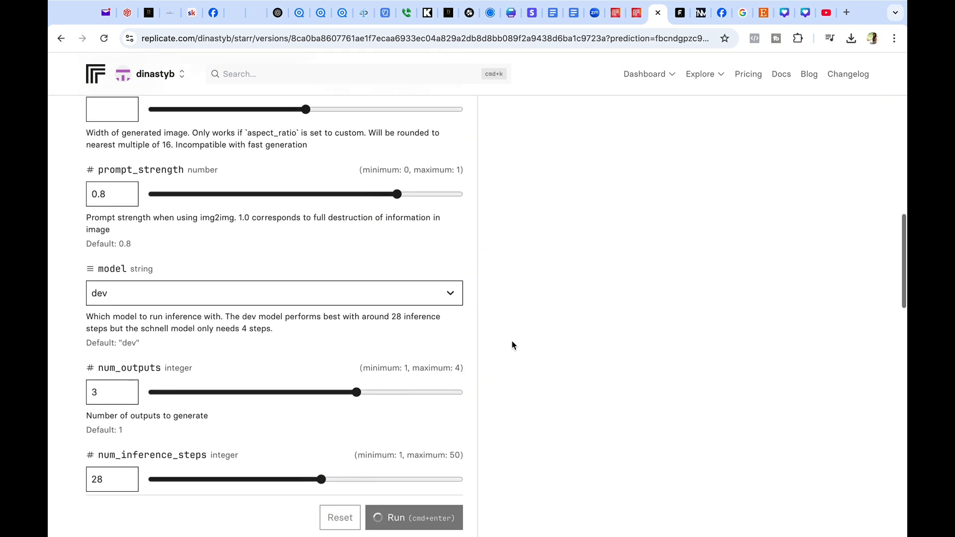
scroll(512, 342, up, 7)
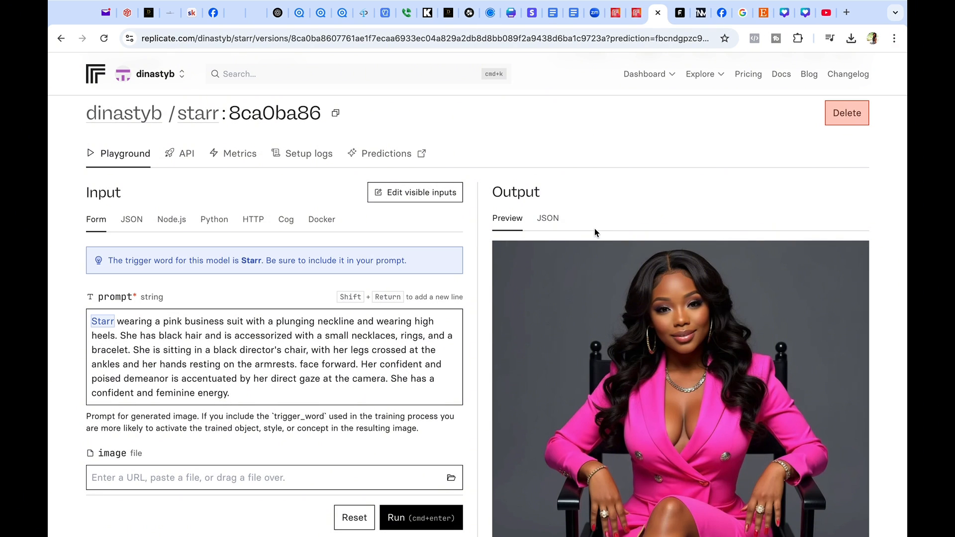
Review the three generated pink suit images and download the second and third ones.
scroll(595, 229, down, 7)
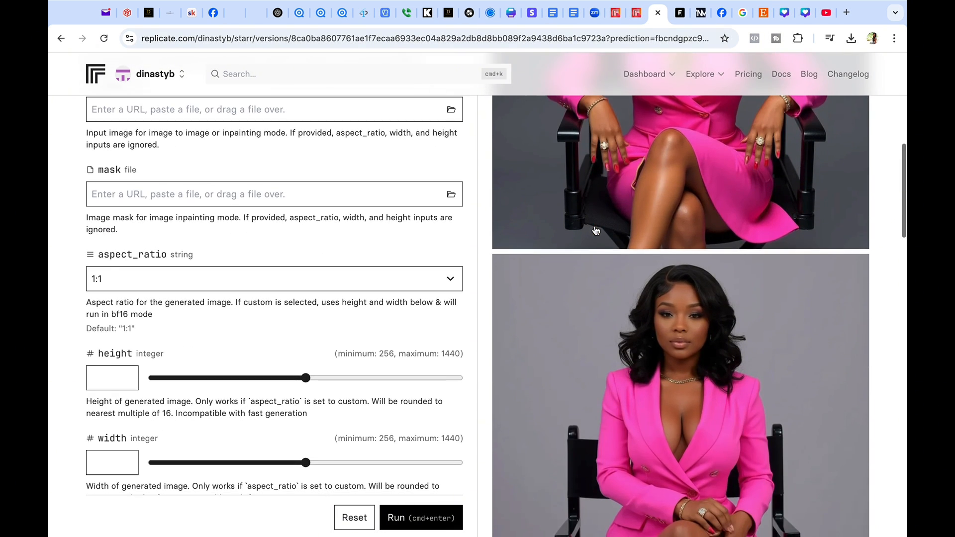
scroll(596, 231, down, 3)
click(667, 200)
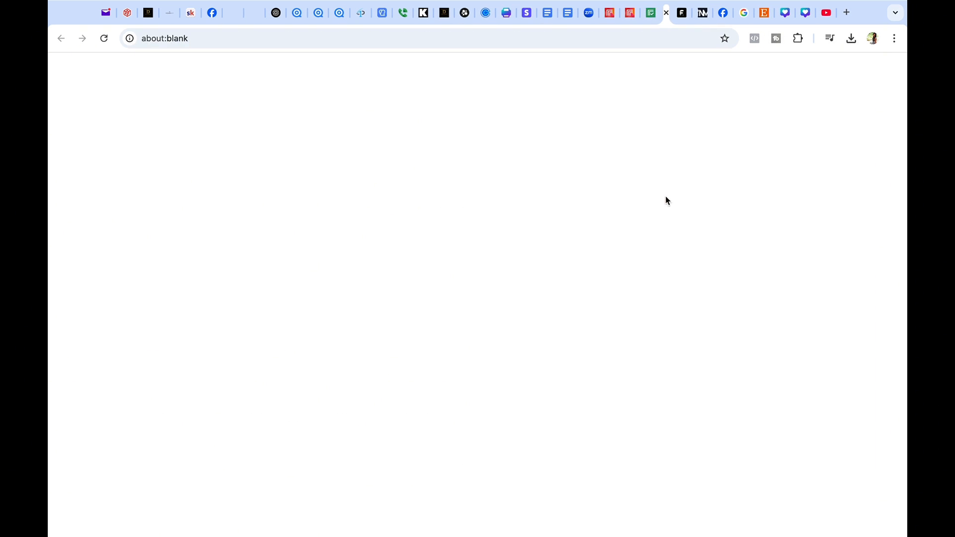
scroll(667, 201, down, 5)
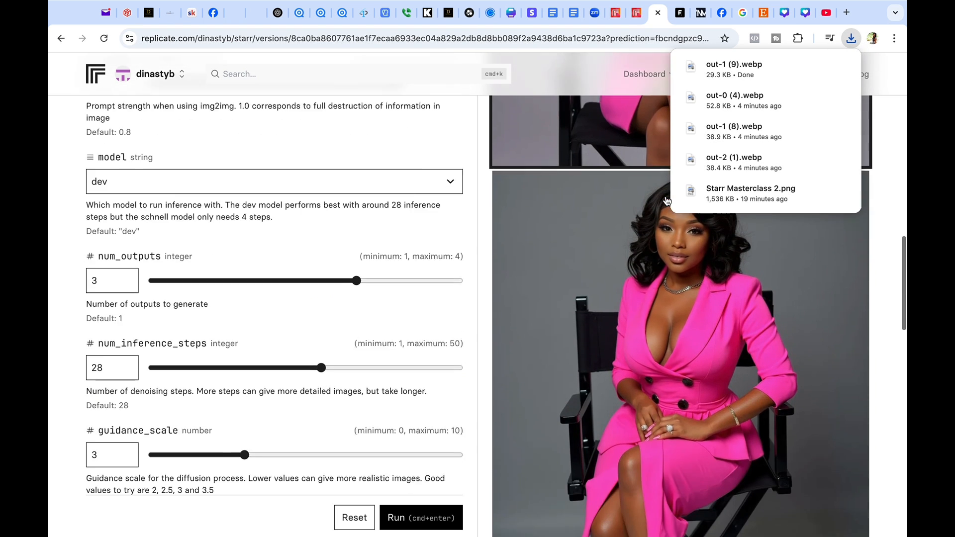
scroll(647, 259, down, 1)
scroll(629, 317, down, 2)
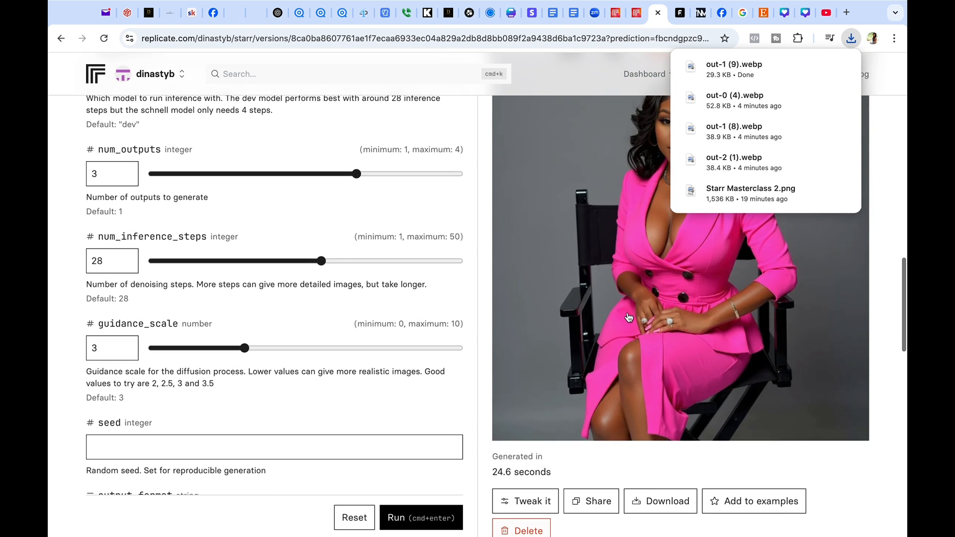
scroll(629, 318, up, 2)
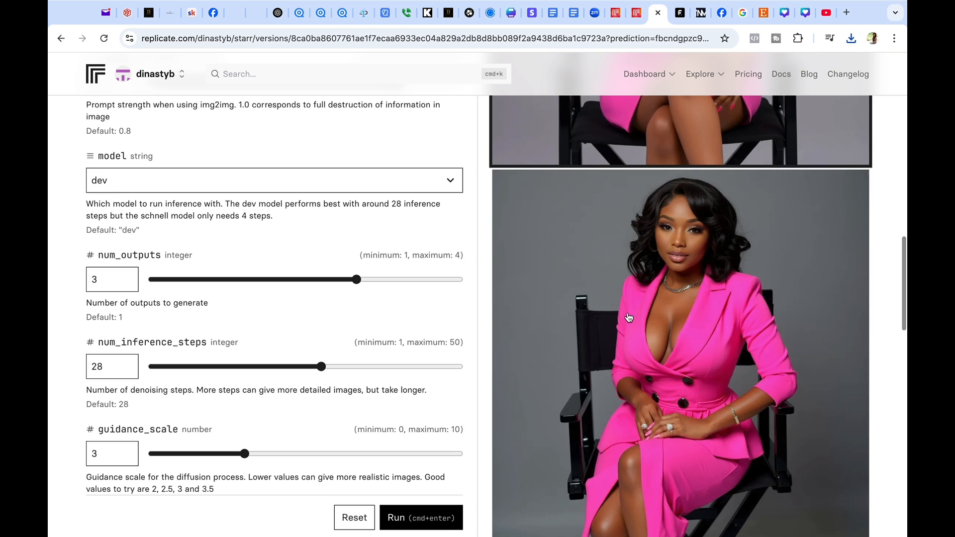
scroll(628, 318, down, 2)
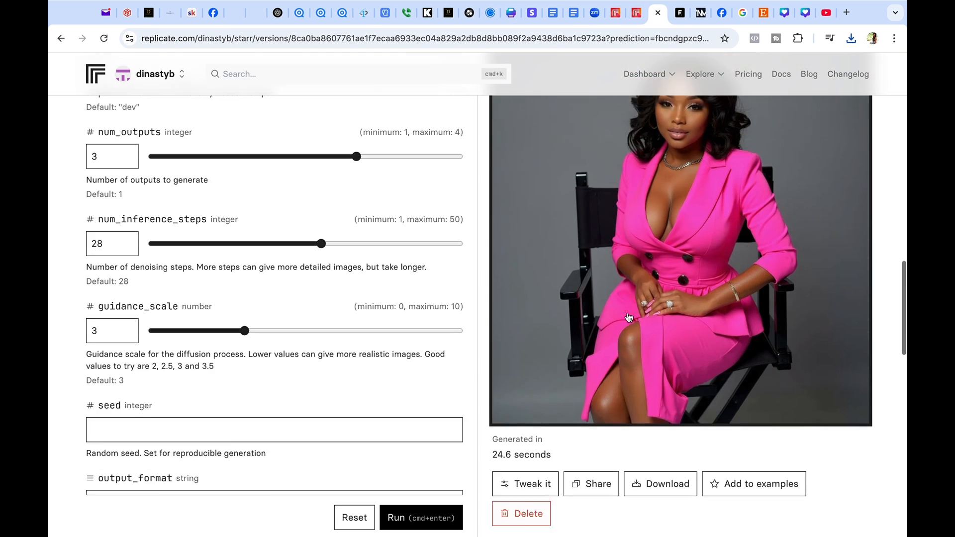
scroll(629, 318, down, 2)
click(548, 391)
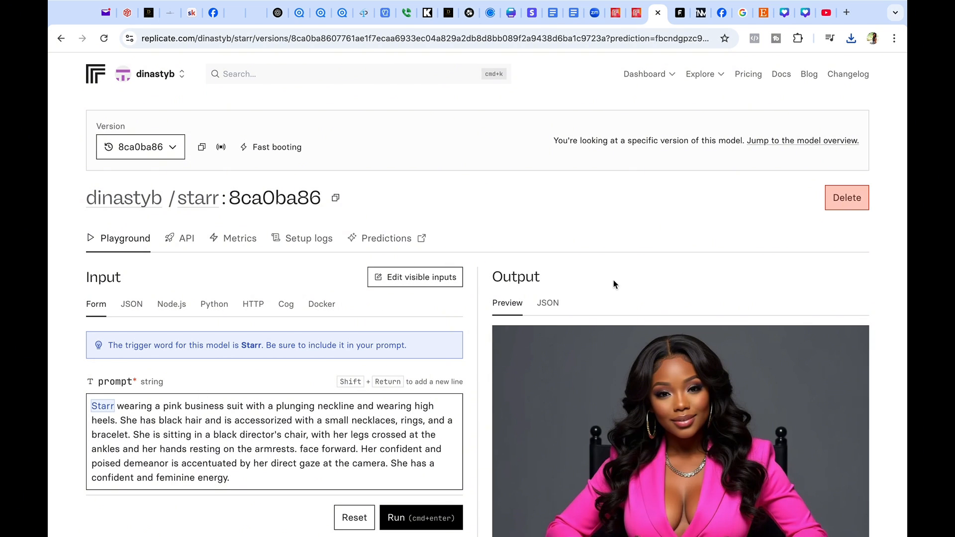
Compare the three generated images once more and place the cursor at the end of the prompt.
scroll(614, 284, down, 10)
scroll(629, 306, down, 1)
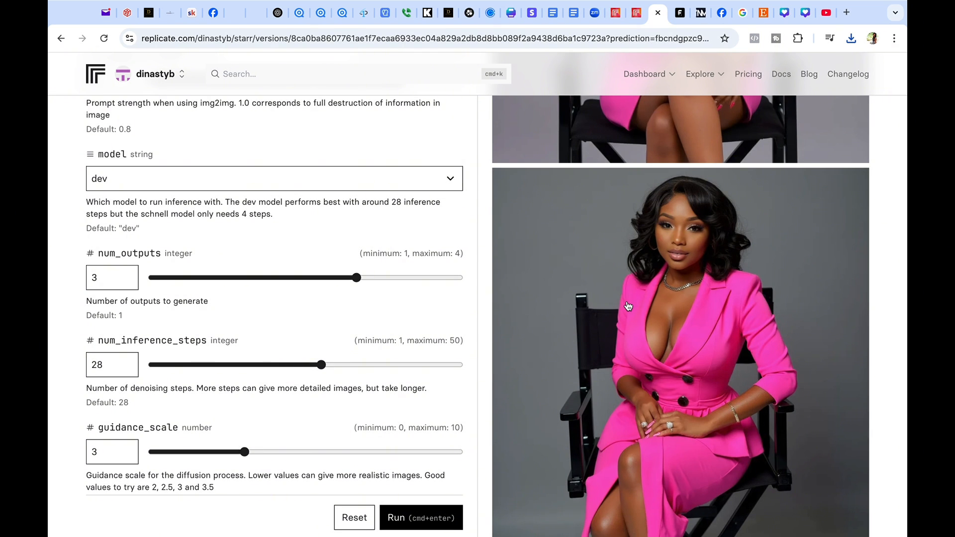
scroll(628, 306, up, 11)
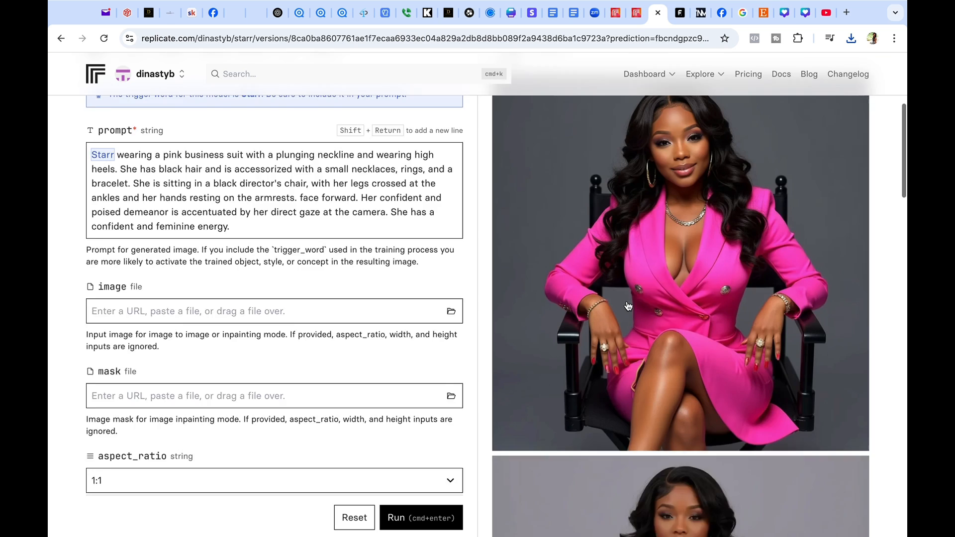
scroll(628, 306, up, 1)
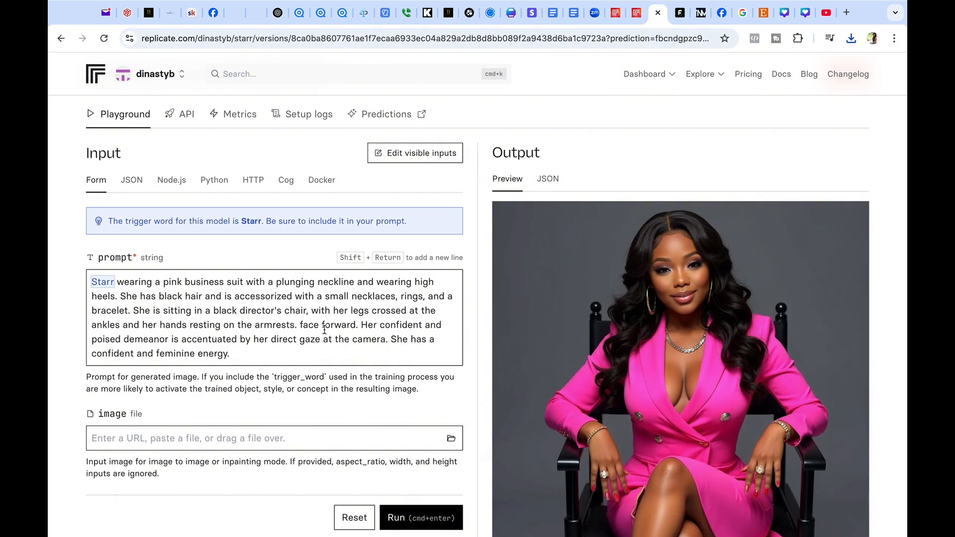
click(237, 356)
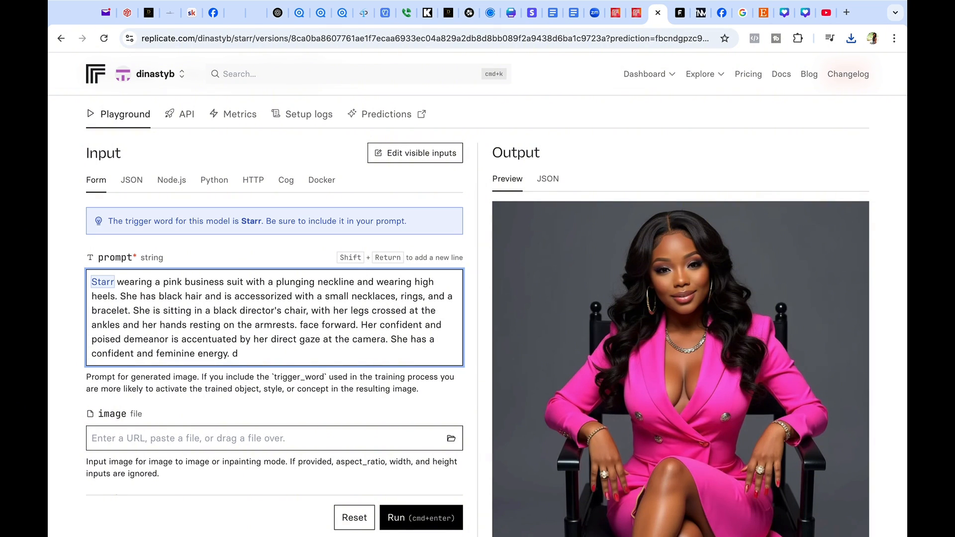
text(Show empas)
key(BackSpace)
key(BackSpace)
key(BackSpace)
key(BackSpace)
key(BackSpace)
key(BackSpace)
key(BackSpace)
key(BackSpace)
key(BackSpace)
key(BackSpace)
key(BackSpace)
Append "Natural makeup with natural lighting emphasis to her round face and cheek bones." to the prompt, correcting the spelling of "emphasis".
text(tural makeup with natural li)
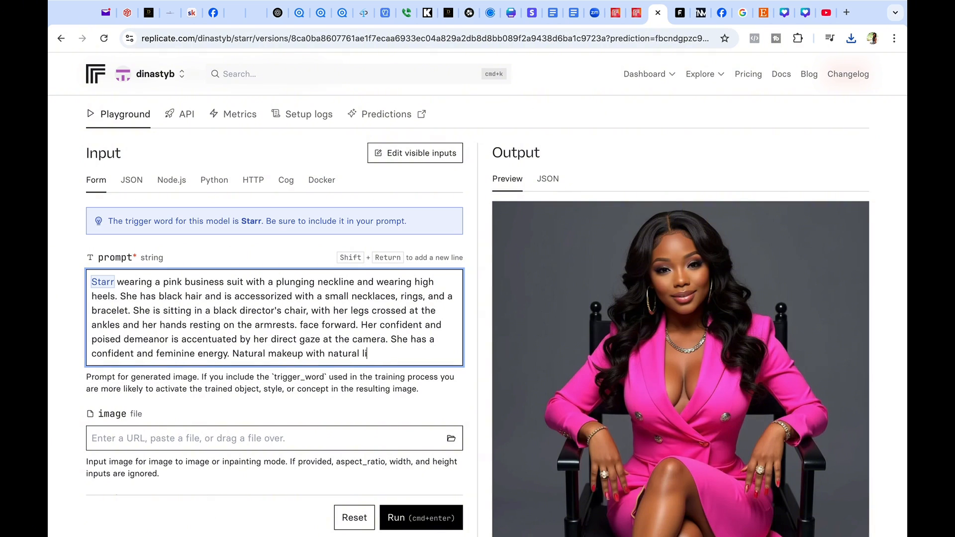
text(ghting empasis to)
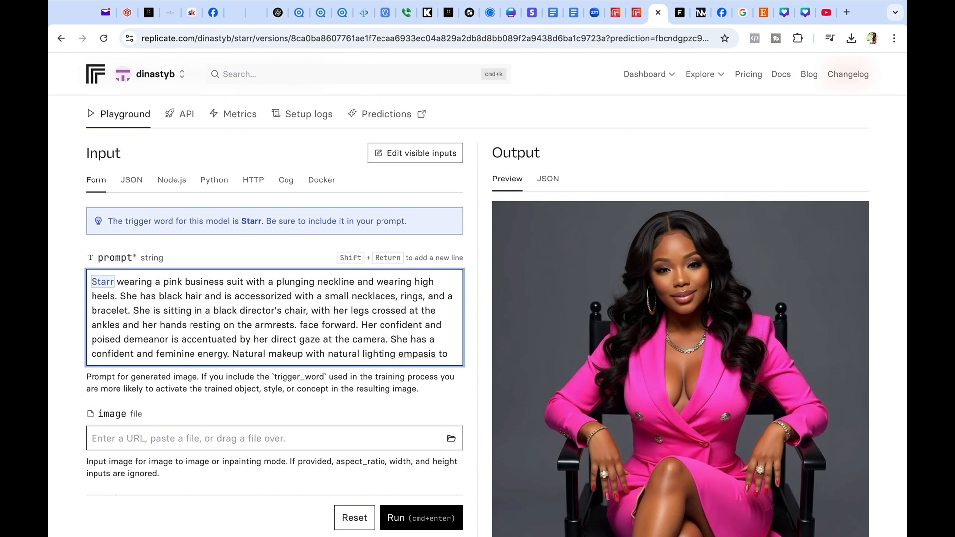
right_click(418, 354)
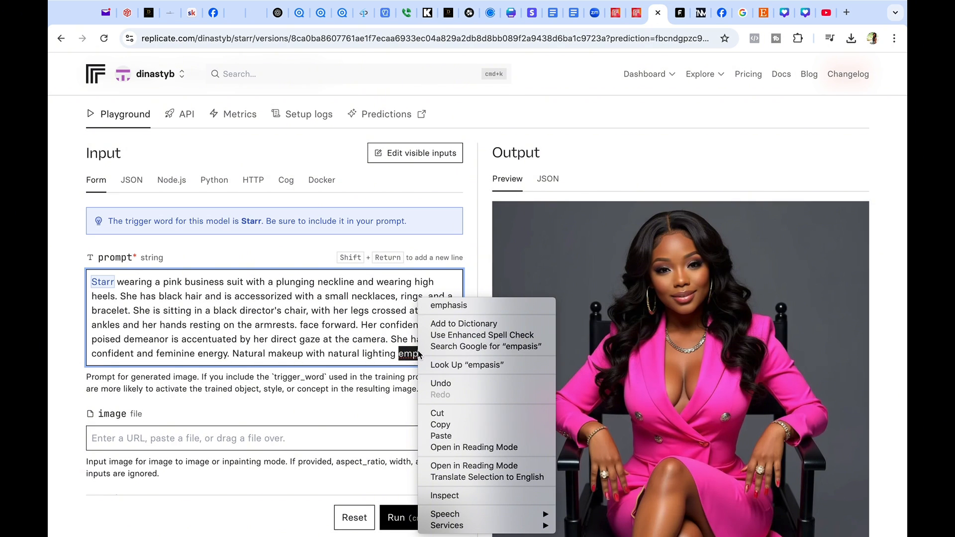
click(449, 305)
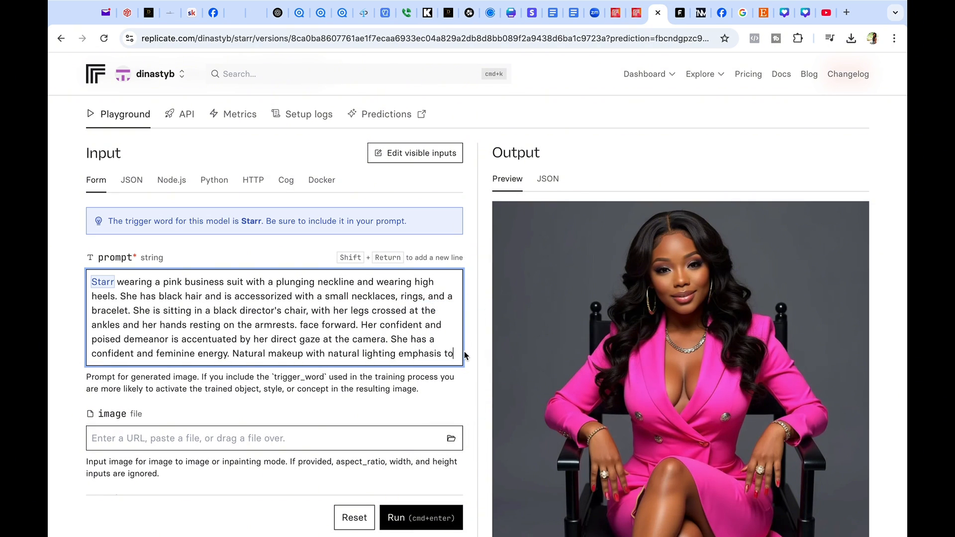
text(her rou)
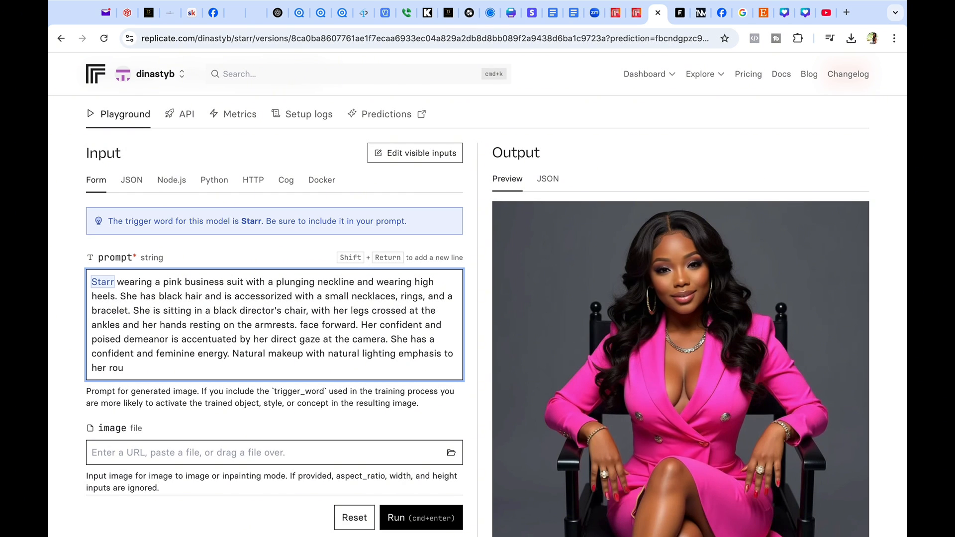
text(nd gace an)
text(and)
text( cheek bones.)
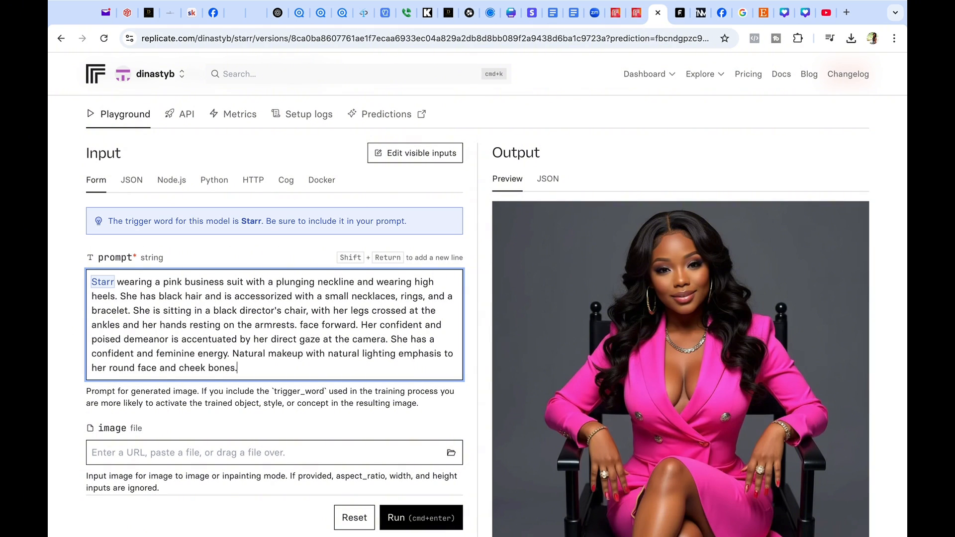
Run the model with the extended prompt and check the run's logs.
scroll(363, 375, down, 10)
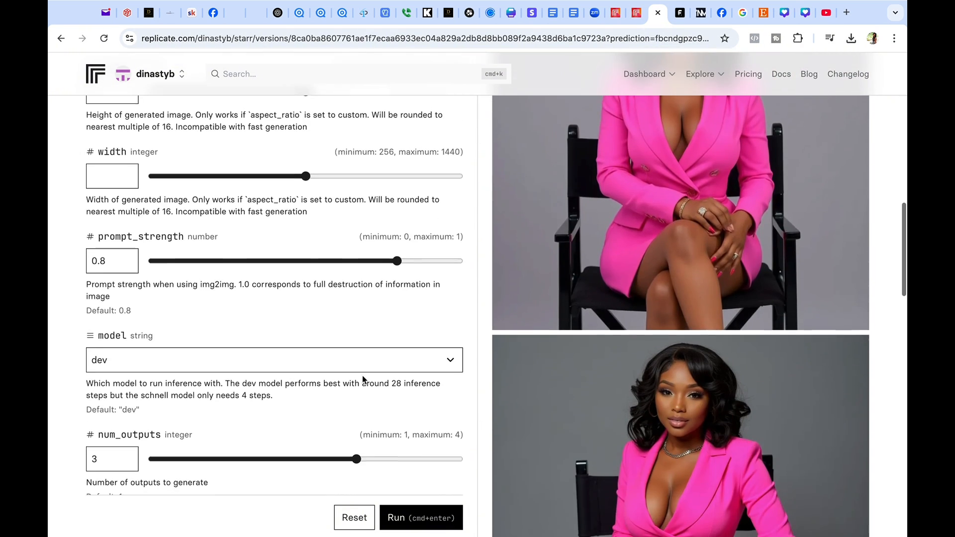
click(408, 519)
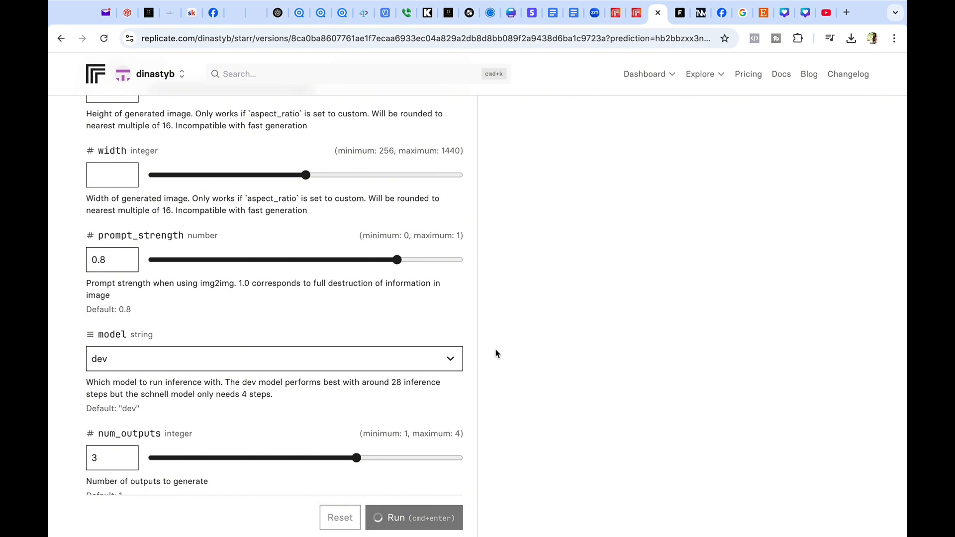
scroll(504, 294, up, 1)
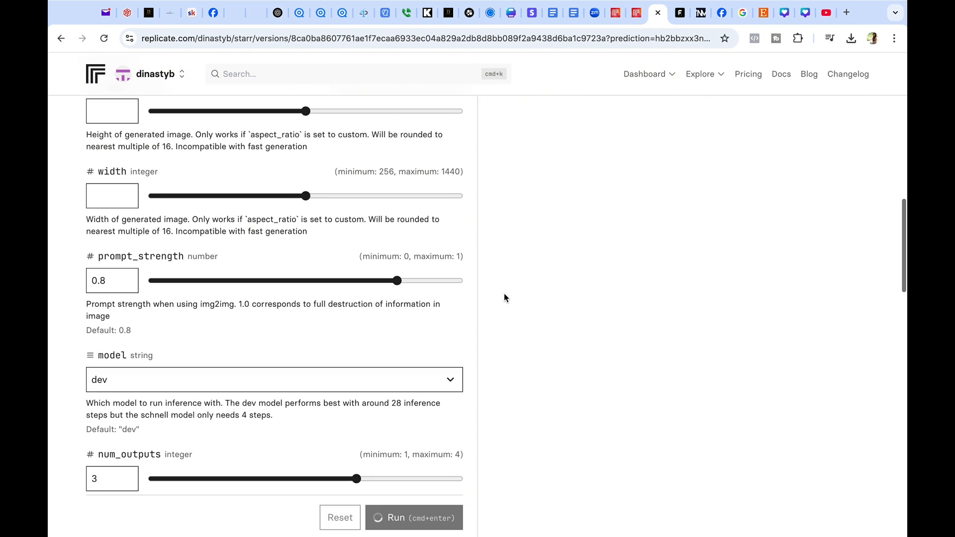
scroll(504, 295, up, 5)
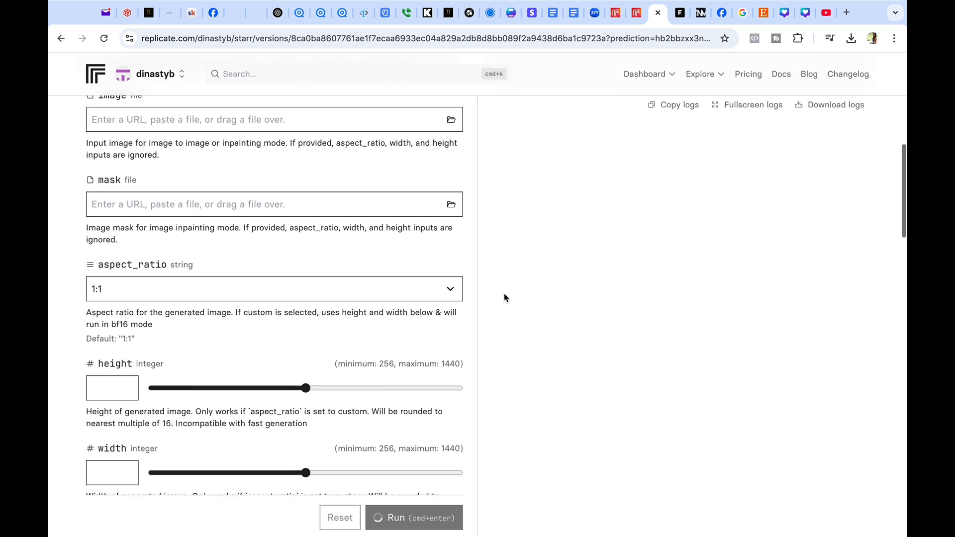
scroll(504, 298, up, 4)
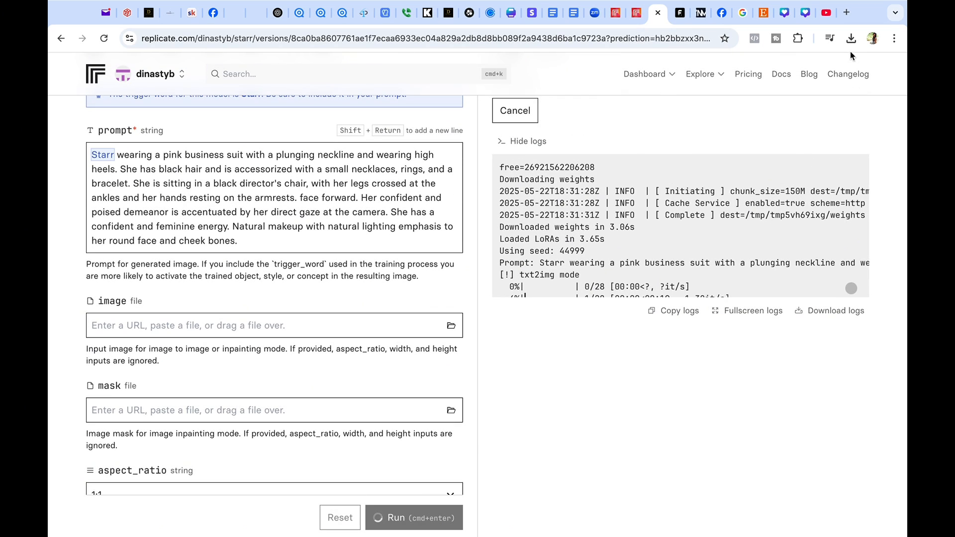
Show the downloaded out-2 (2).webp in its folder and review the newly generated pink suit images on Replicate.
click(852, 40)
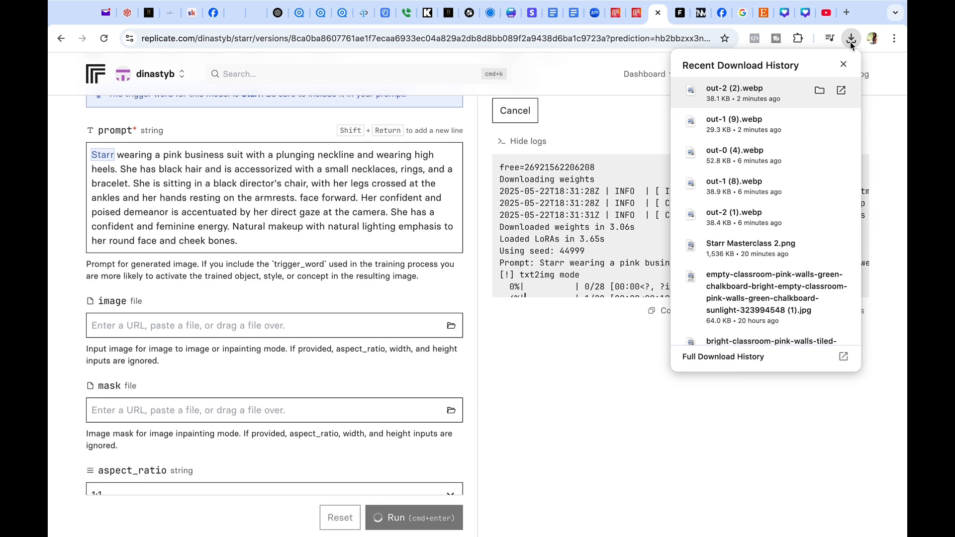
click(820, 91)
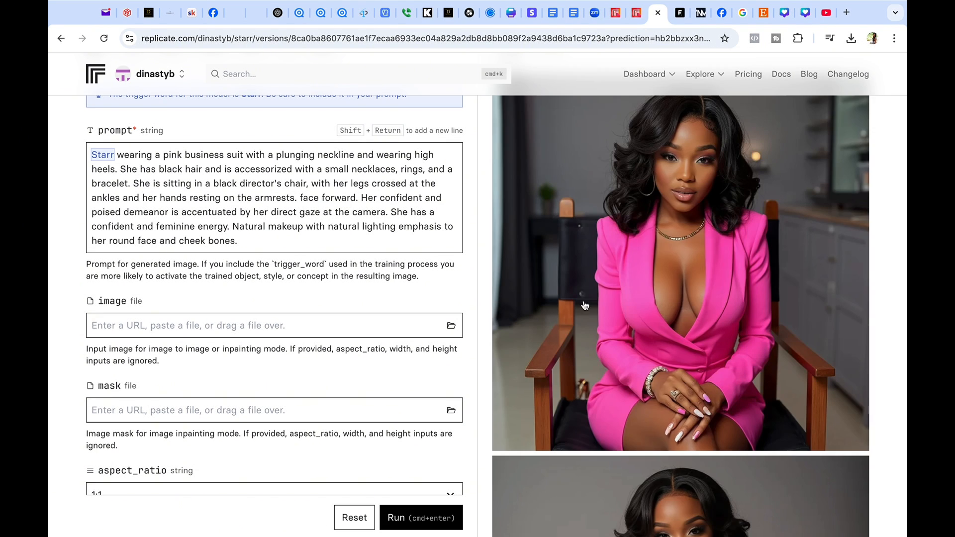
scroll(638, 308, up, 5)
scroll(638, 309, down, 9)
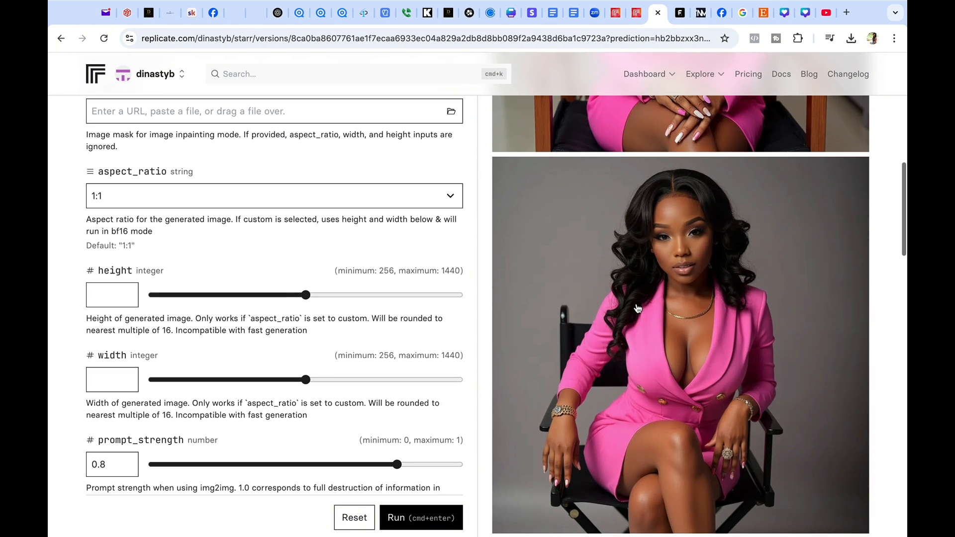
scroll(638, 308, up, 10)
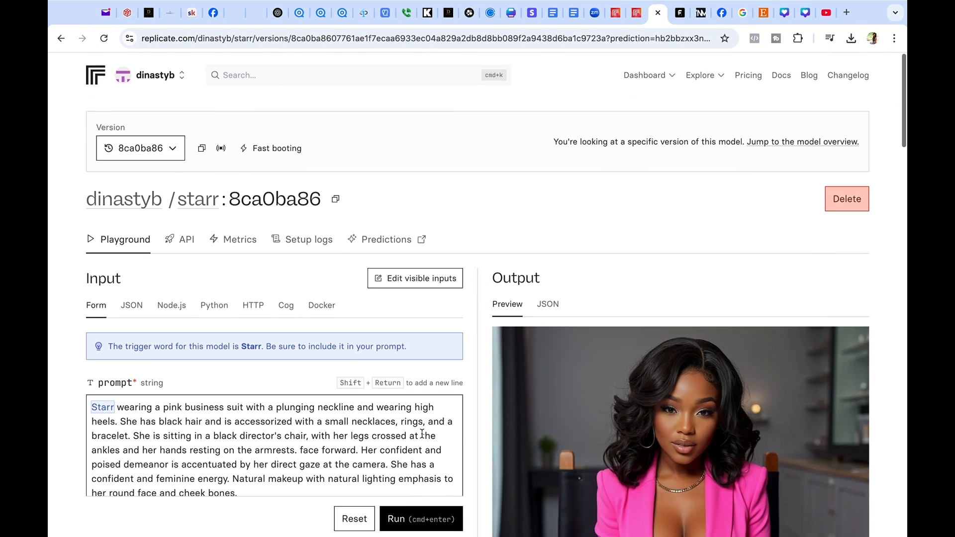
Switch to the Flux AI WebP-to-JPG converter and upload out-0 (4).webp, out-1 (8).webp, out-1 (9).webp and out-2 (1).webp from the recent files.
click(678, 14)
click(479, 208)
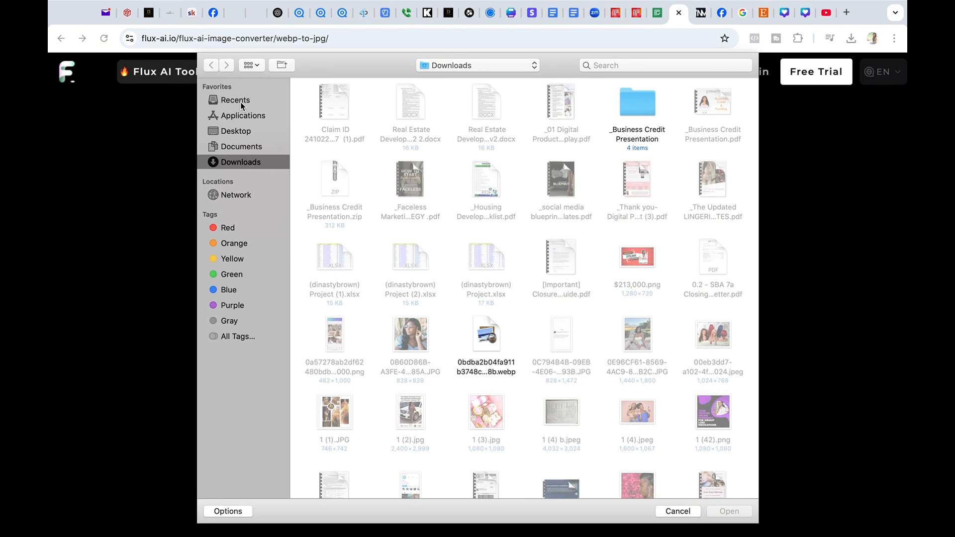
click(240, 103)
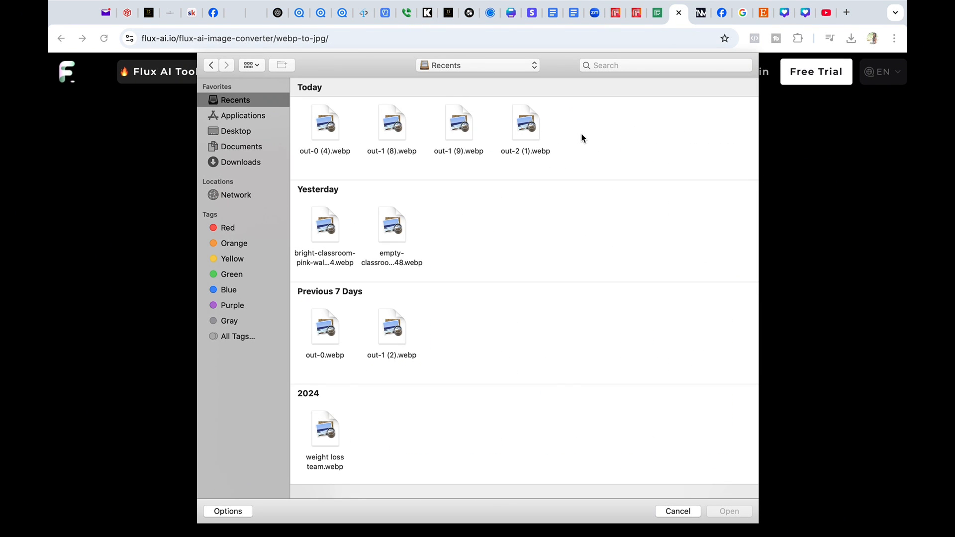
scroll(583, 137, down, 1)
scroll(582, 137, up, 1)
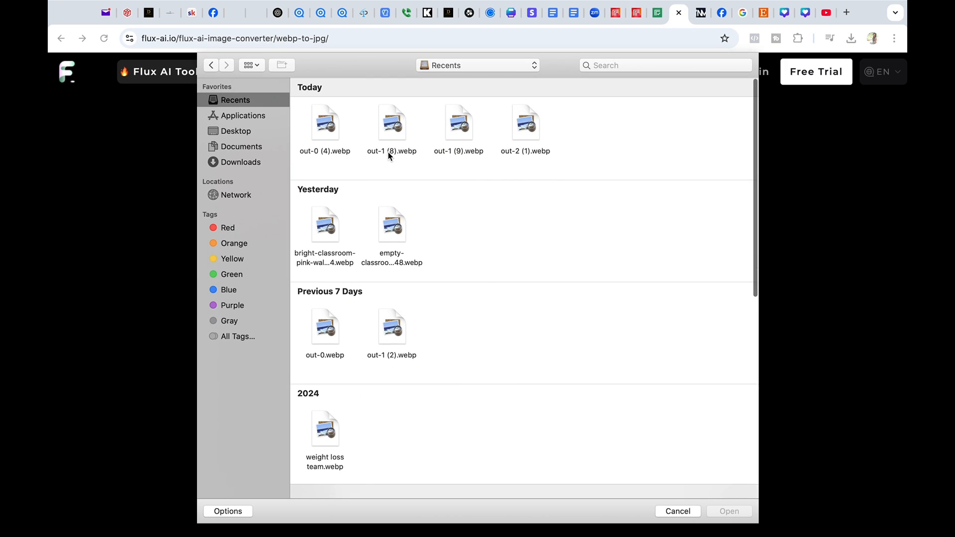
drag(576, 137, 303, 135)
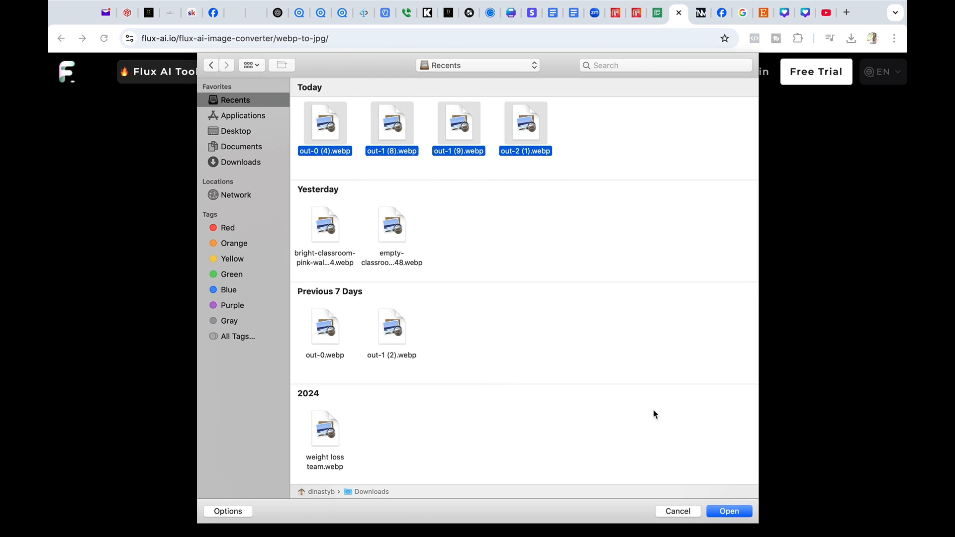
click(745, 517)
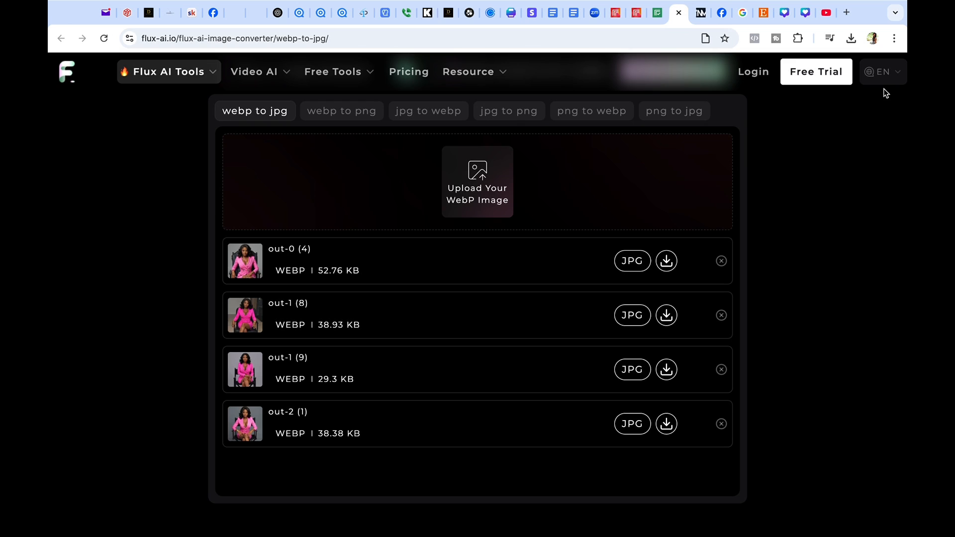
Add out-2 (1).webp to the converter from the recent downloads and download all the listed images as JPG.
click(852, 39)
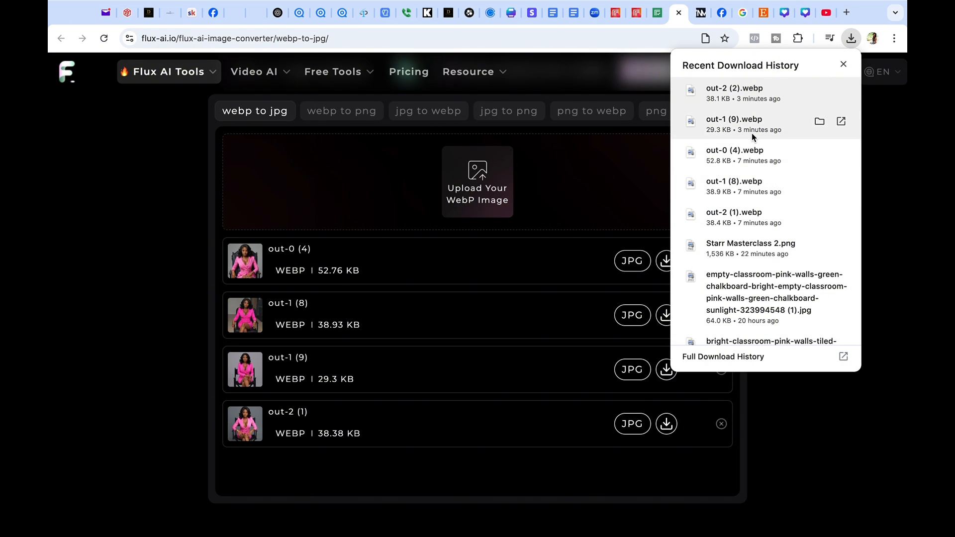
drag(750, 212, 492, 195)
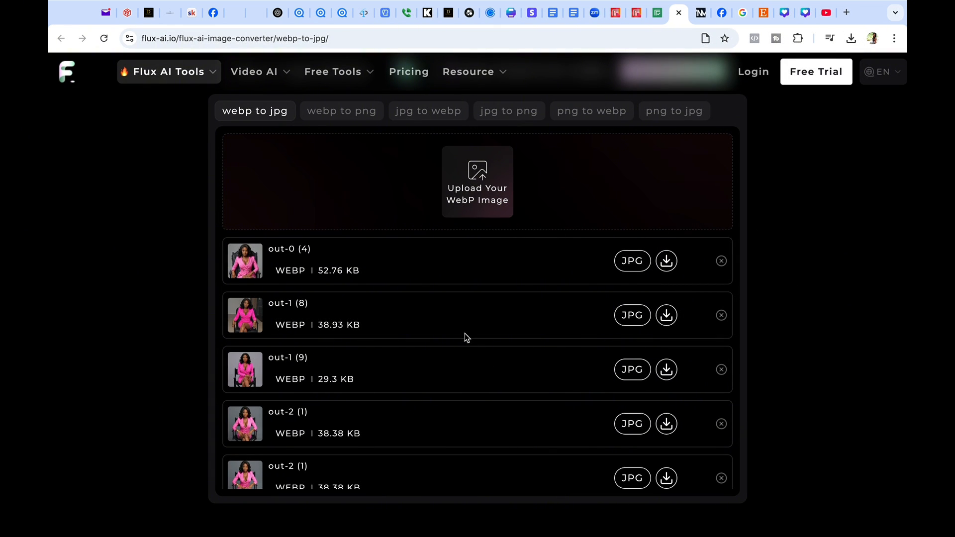
click(668, 263)
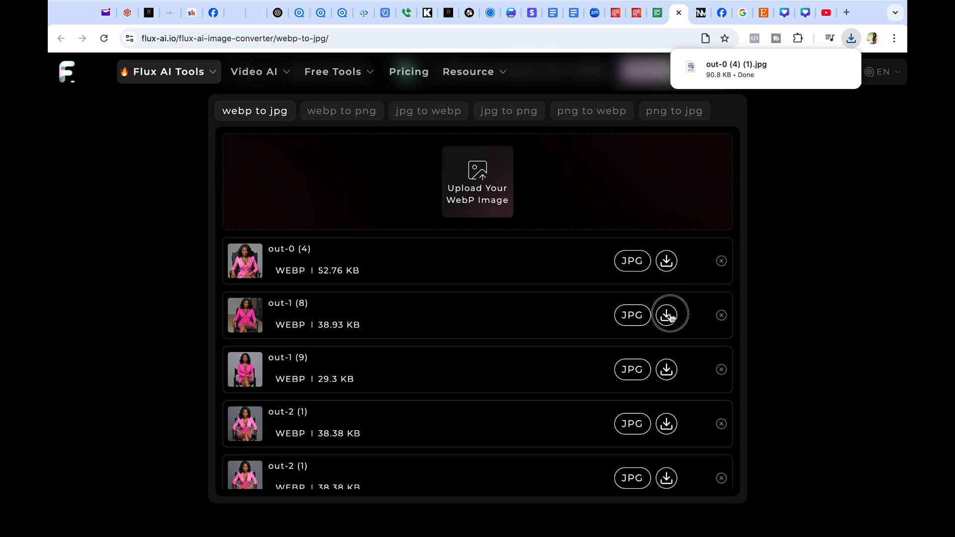
click(668, 369)
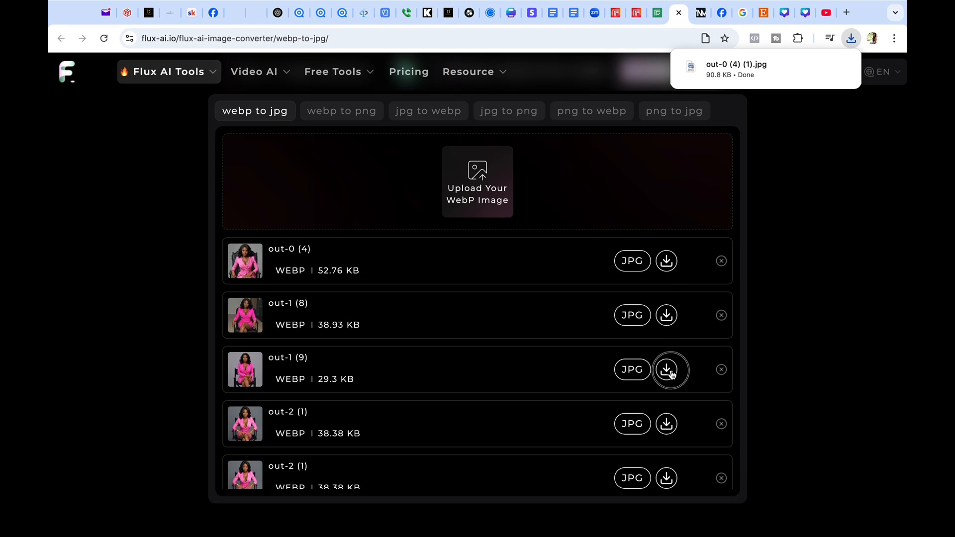
click(667, 425)
click(667, 478)
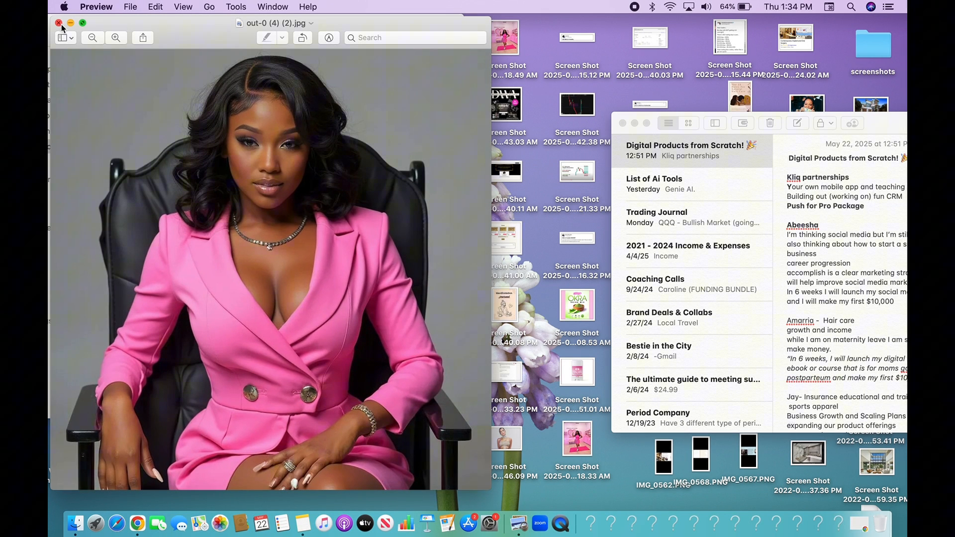
View the converted images out-0 (4) (2).jpg, out-2 (1) (1).jpg and out-2 (1).jpg in Preview, minimizing each window.
click(59, 23)
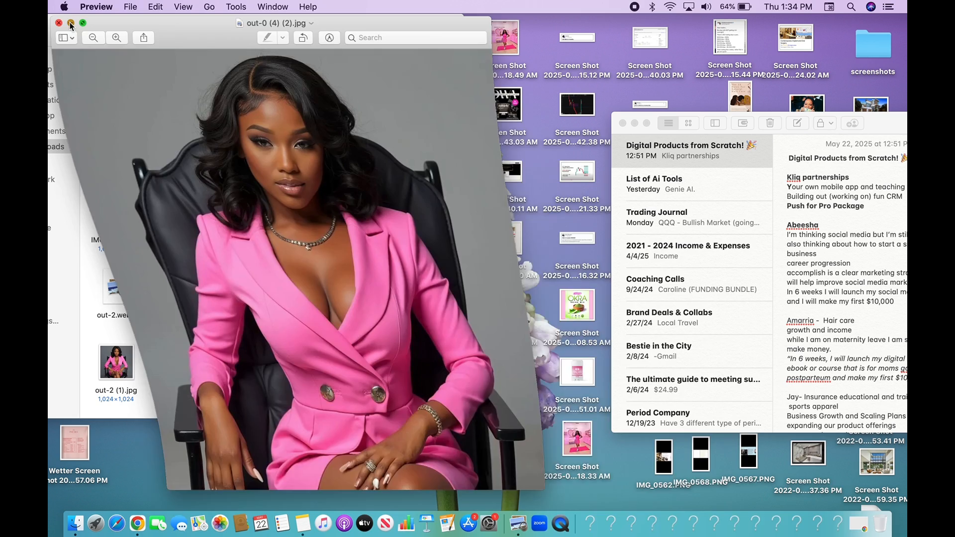
double_click(189, 367)
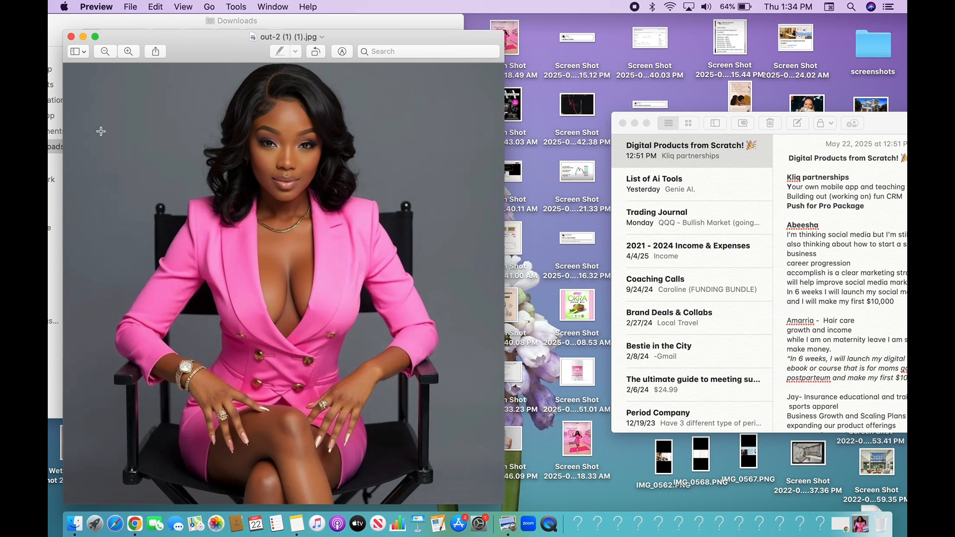
click(83, 36)
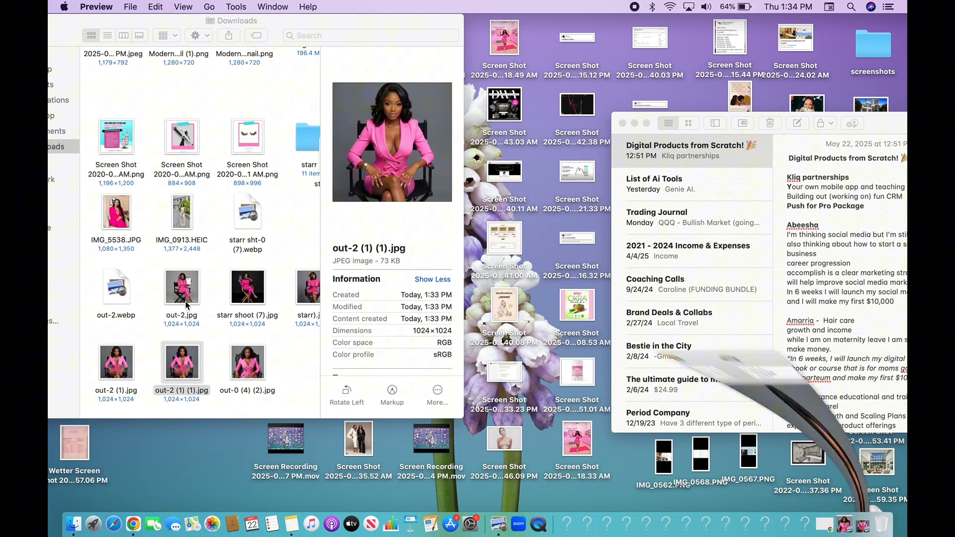
double_click(125, 363)
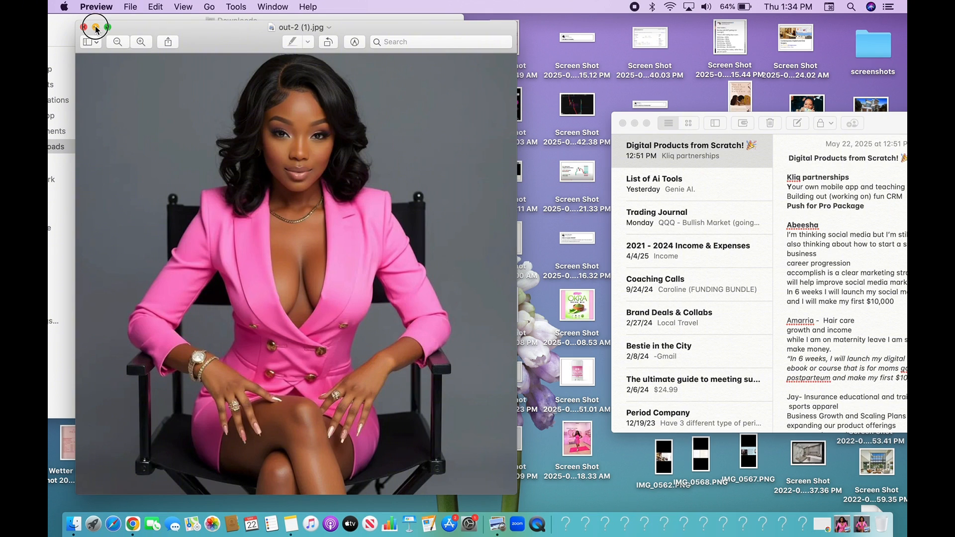
click(97, 27)
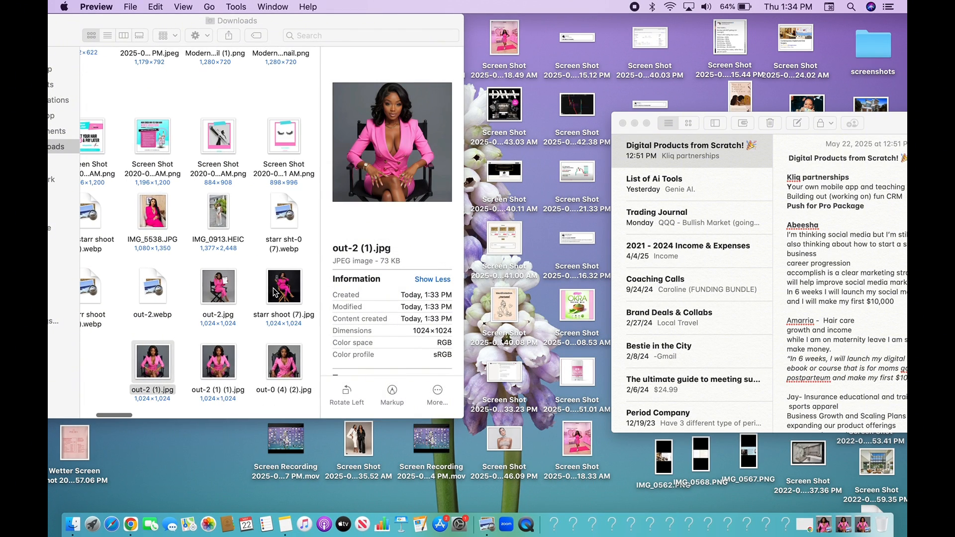
View the earlier images out-2.jpg, starr shoot (7).jpg and starr).jpg from the Downloads folder, minimizing each one.
double_click(218, 288)
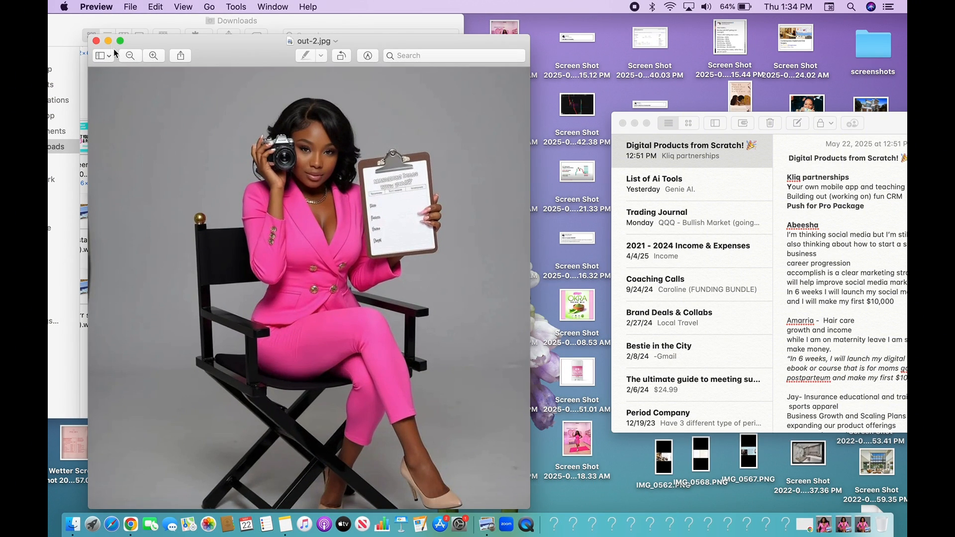
click(109, 41)
double_click(286, 288)
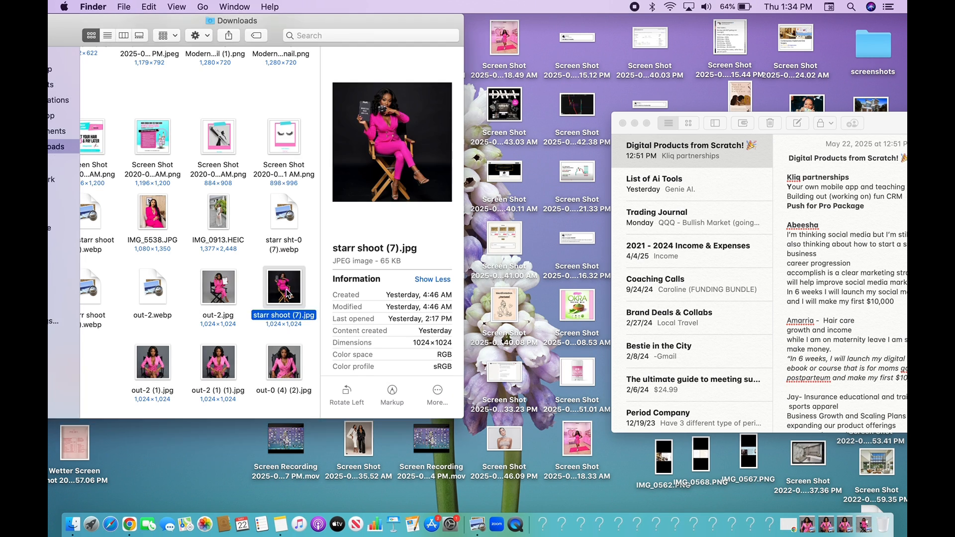
click(120, 33)
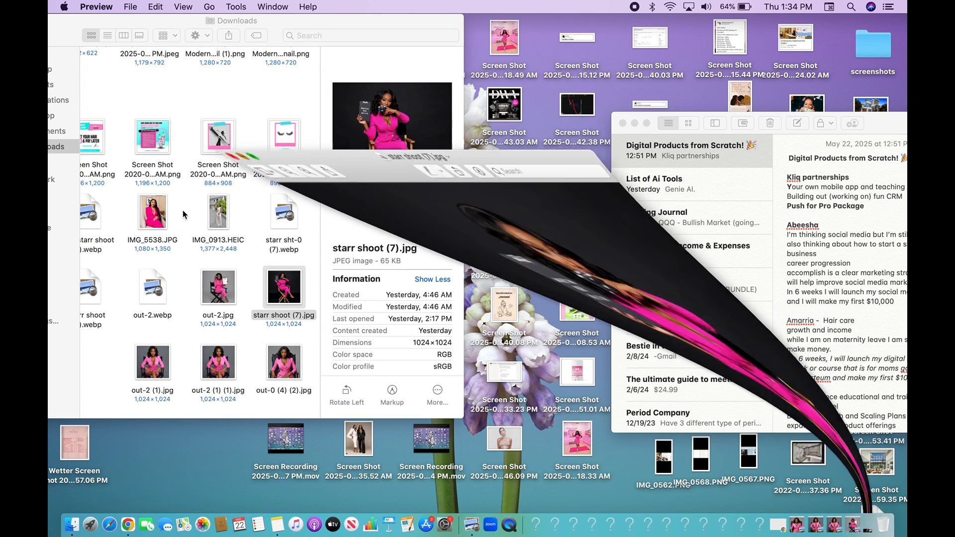
scroll(219, 288, right, 5)
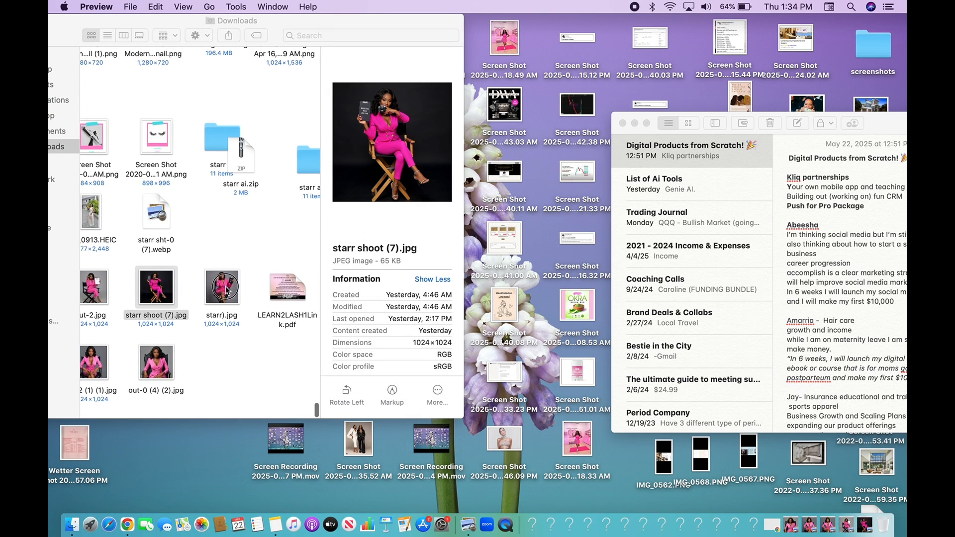
double_click(219, 287)
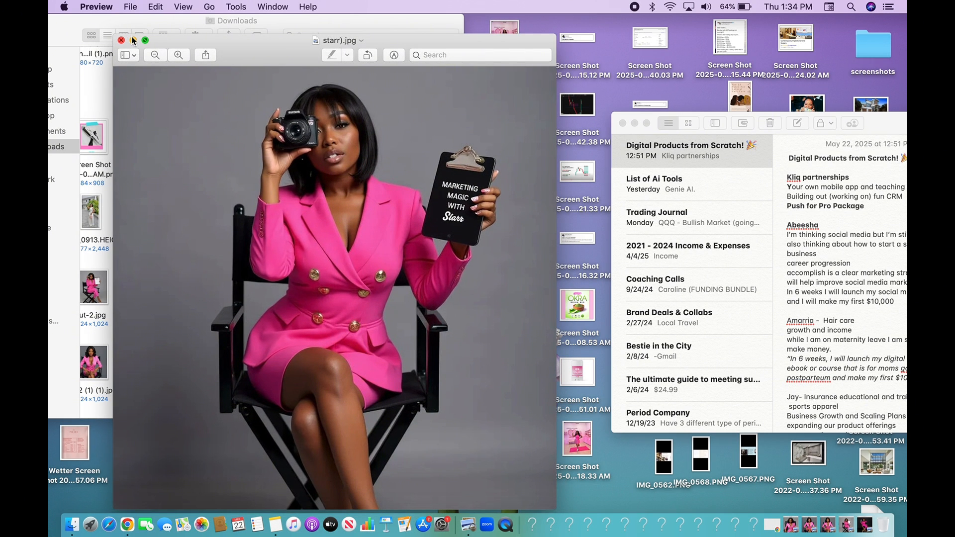
click(133, 40)
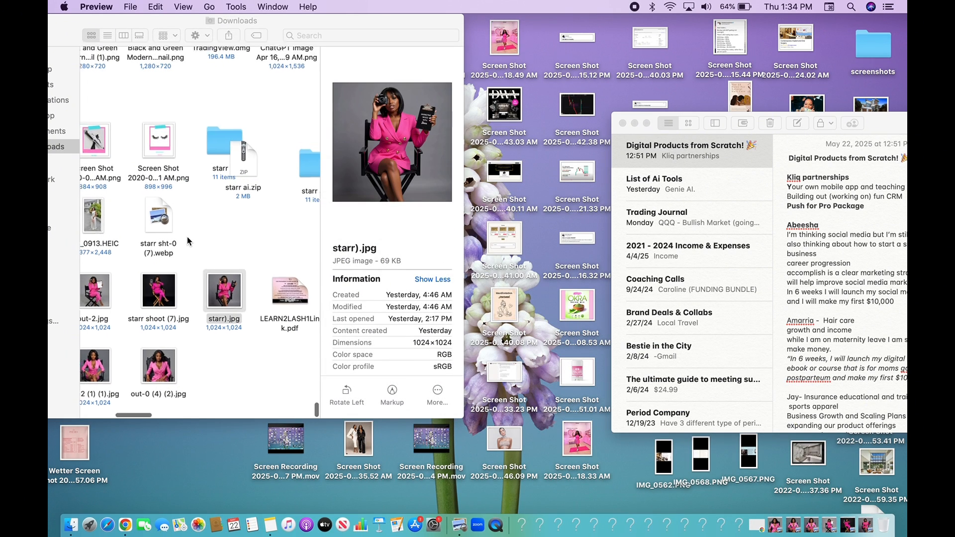
Browse the Downloads folder for more generated images and view out-0 (4).jpg, then minimize it.
scroll(188, 241, left, 3)
scroll(188, 241, up, 2)
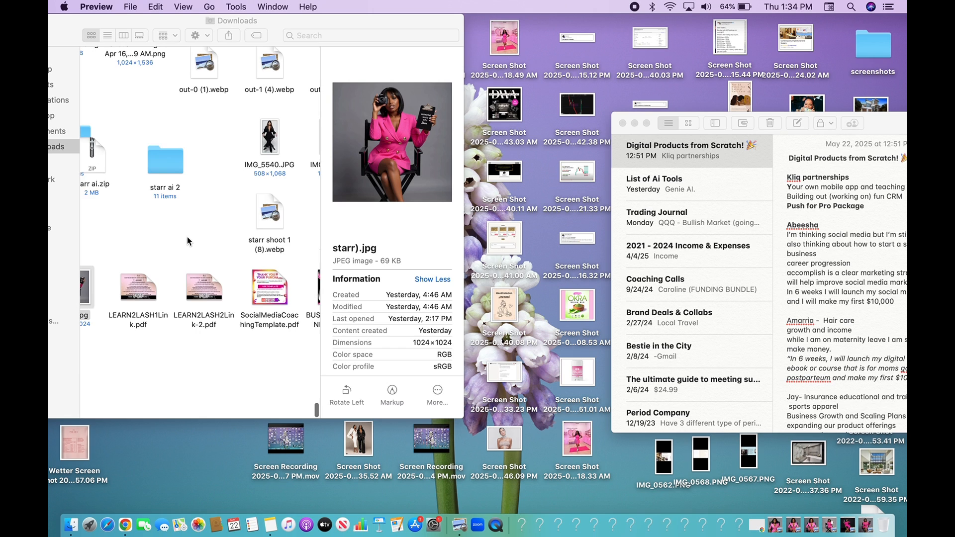
scroll(188, 241, right, 3)
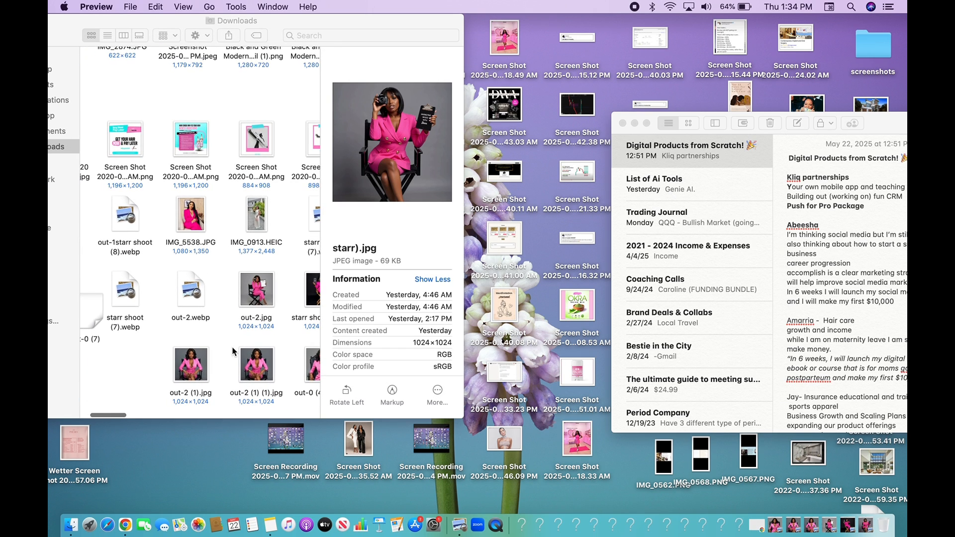
scroll(234, 354, right, 5)
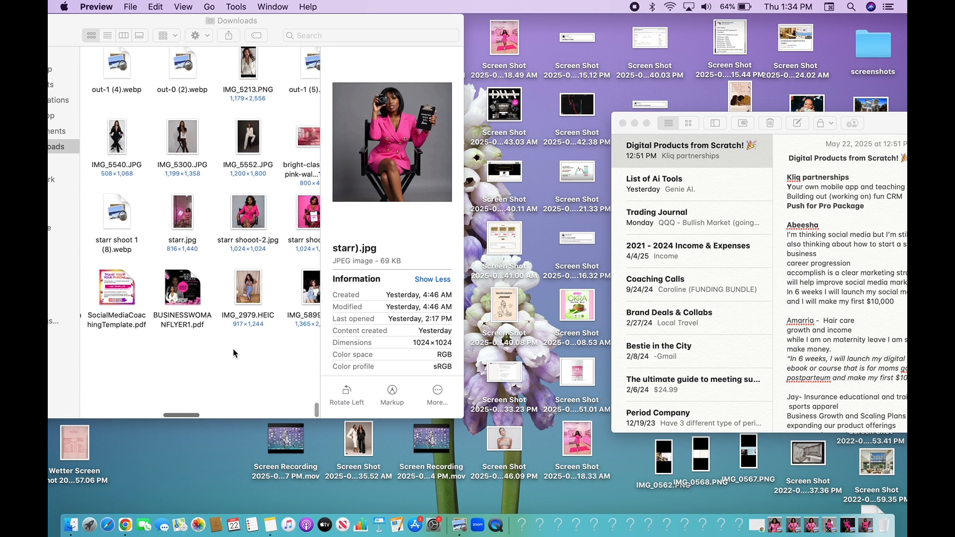
scroll(234, 354, right, 5)
scroll(234, 354, up, 2)
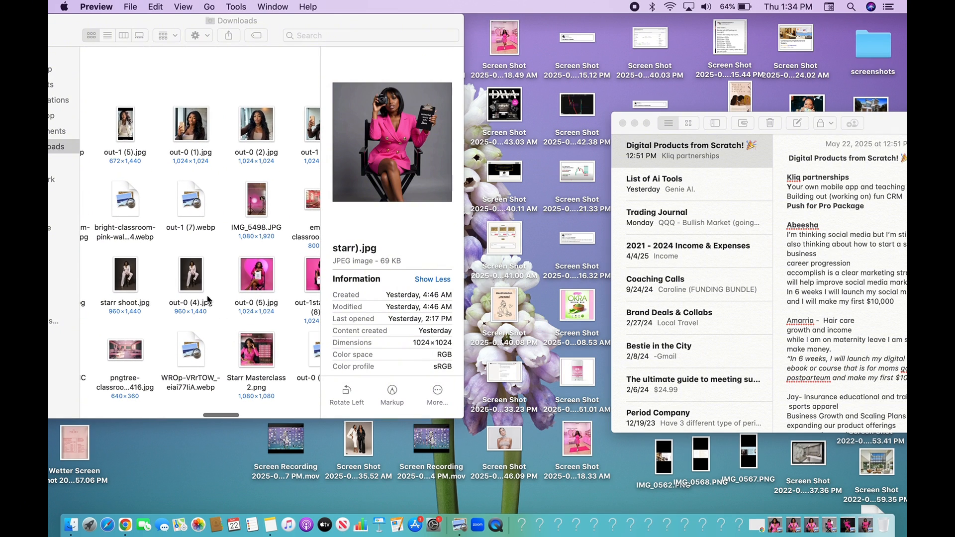
double_click(191, 275)
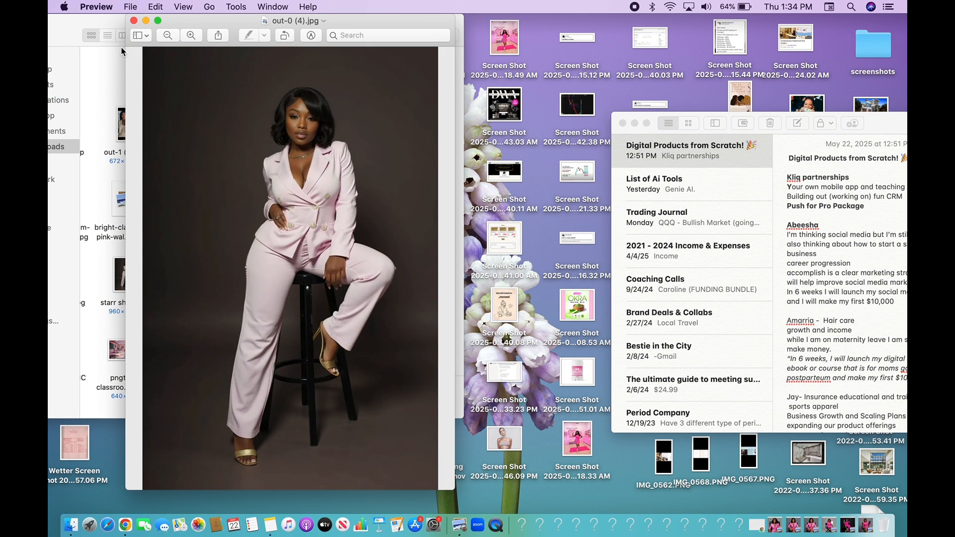
click(145, 20)
Switch to the Canva flyer in Chrome and upload the recent images out-0 (4) (2).jpg, out-2 (1).jpg and out-2 (1) (1).jpg.
click(126, 525)
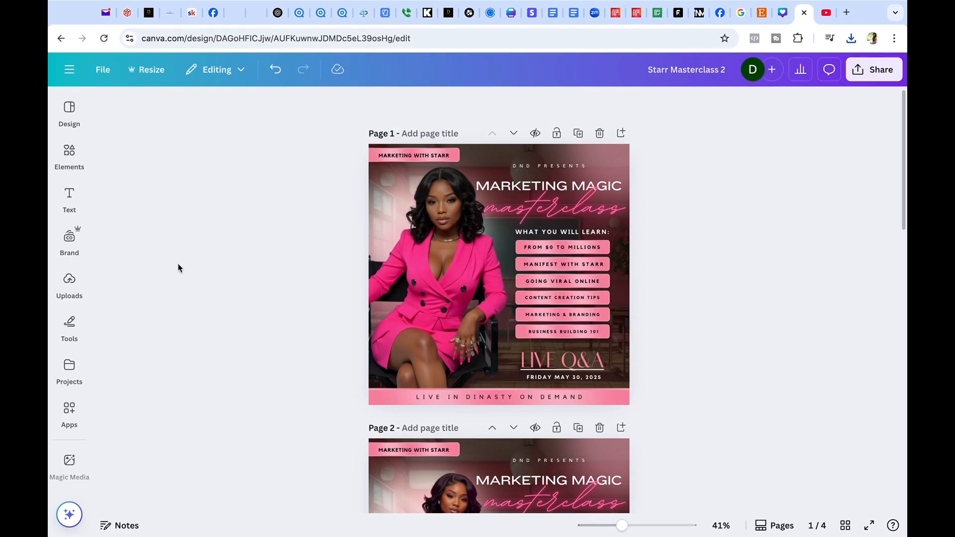
click(69, 375)
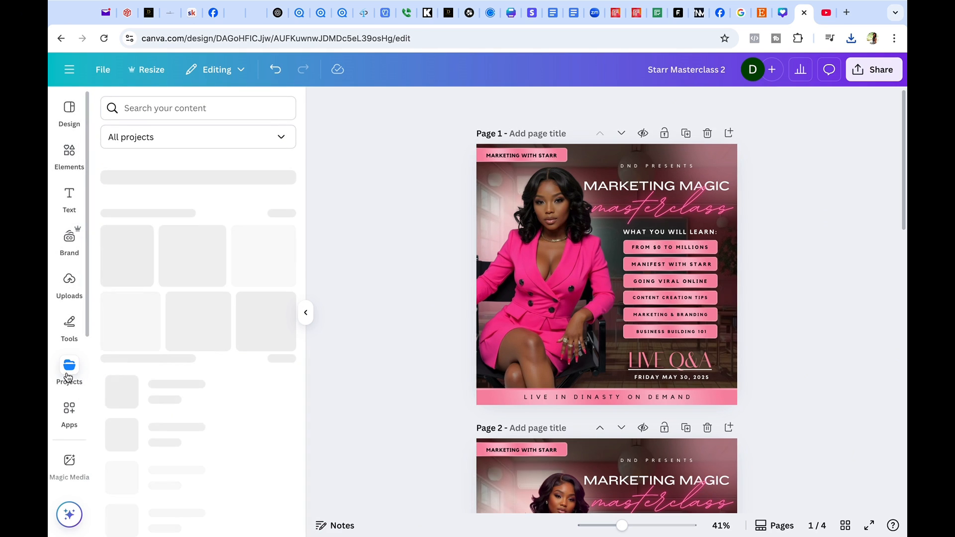
click(65, 281)
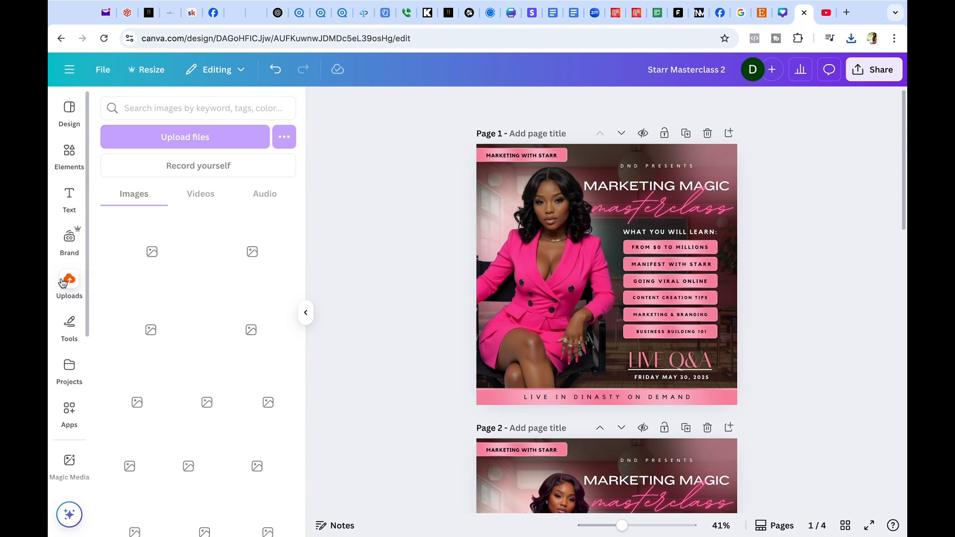
click(178, 138)
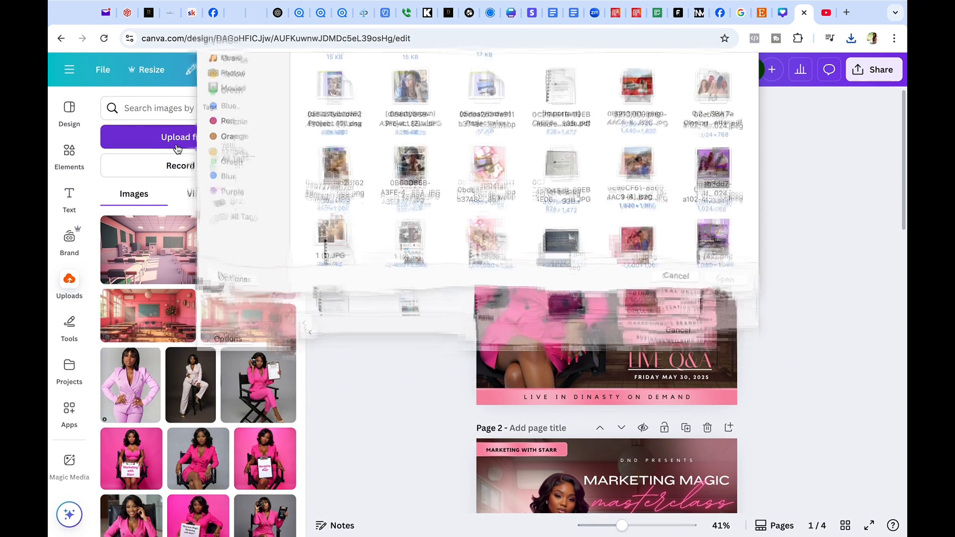
click(225, 101)
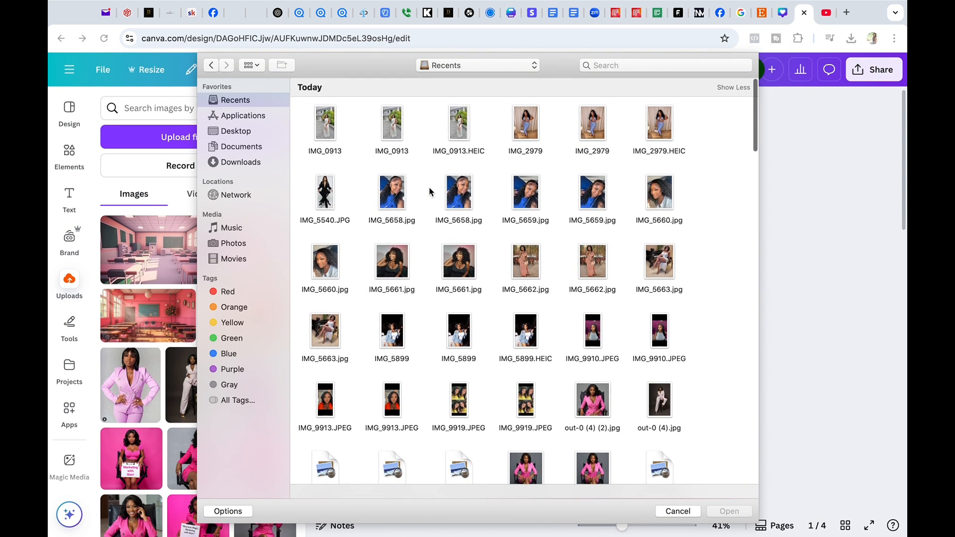
scroll(431, 192, down, 5)
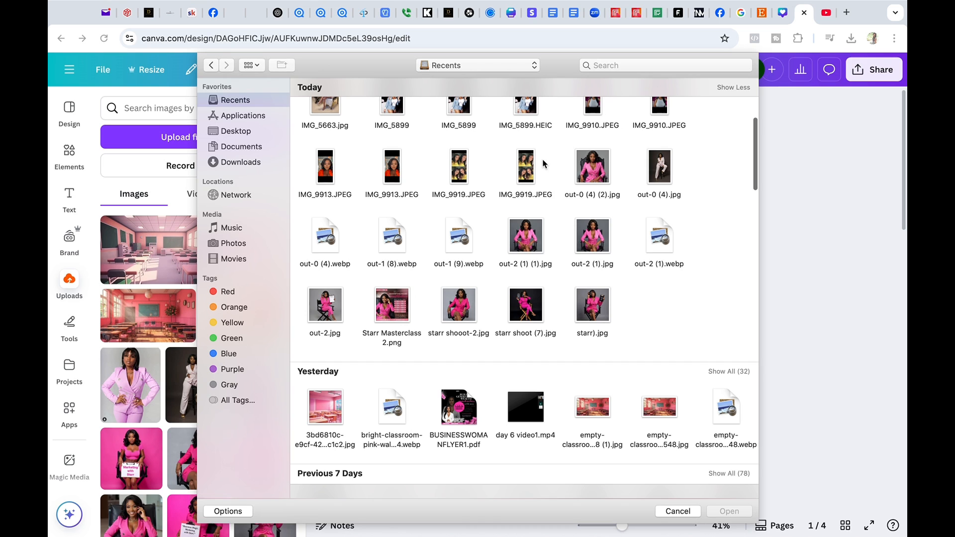
click(602, 174)
super+click(600, 239)
super+click(538, 232)
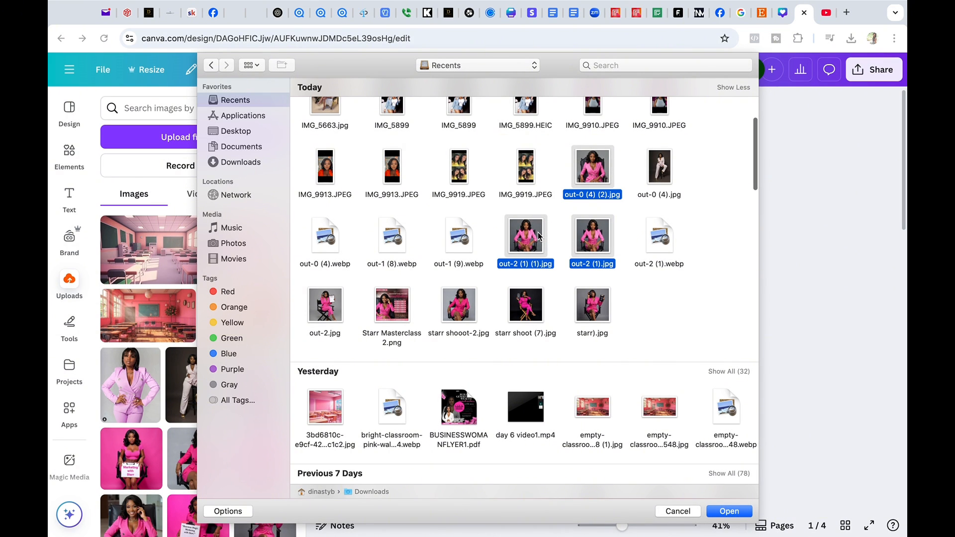
key(Return)
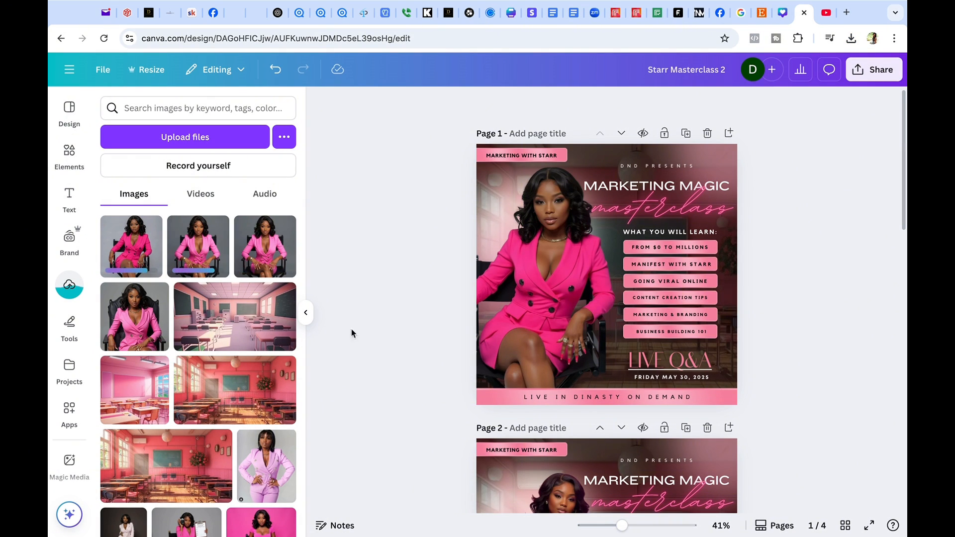
Try replacing the portrait on page 1 with the uploaded close-up in the black leather chair, and undo the replacement.
click(519, 279)
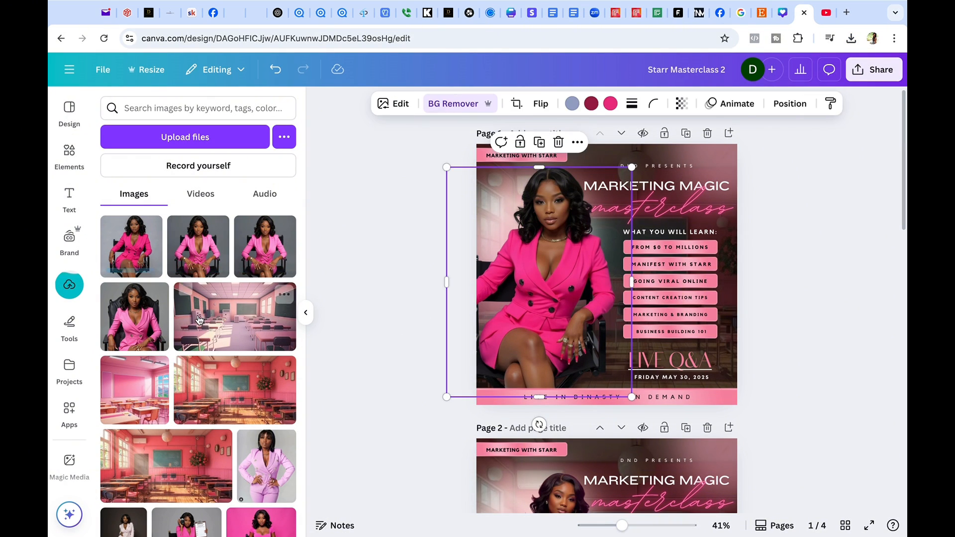
drag(138, 320, 522, 245)
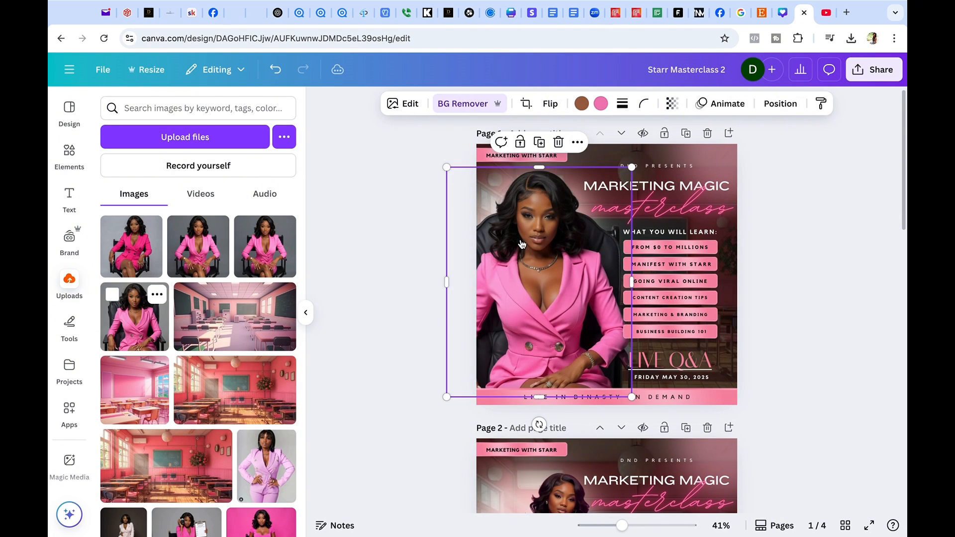
click(275, 70)
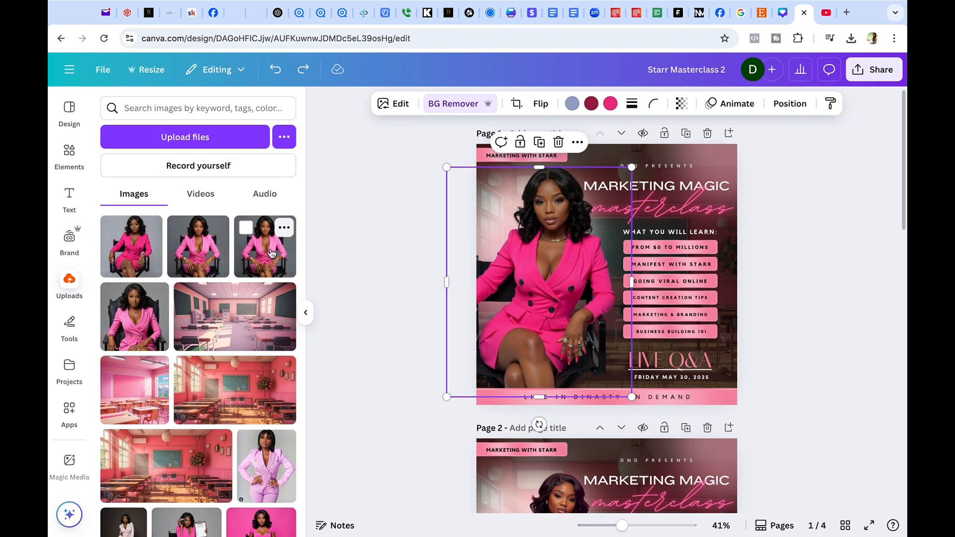
Replace the portrait on page 1 with the uploaded pink-suit portrait seated in the director's chair with both hands on her legs.
drag(258, 262, 546, 244)
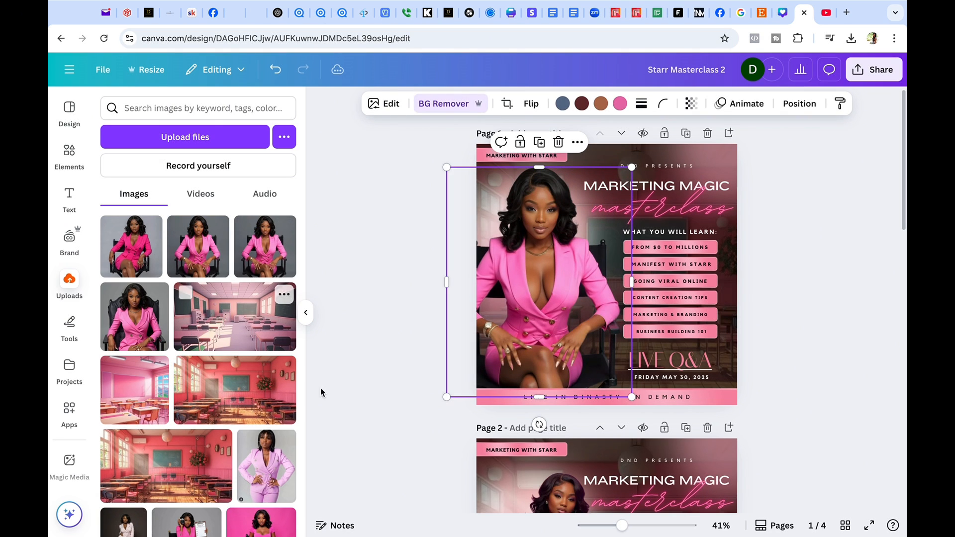
click(406, 345)
Review the flyer versions on pages 2 to 4, examining the portraits on pages 3 and 4 up close.
scroll(406, 345, down, 8)
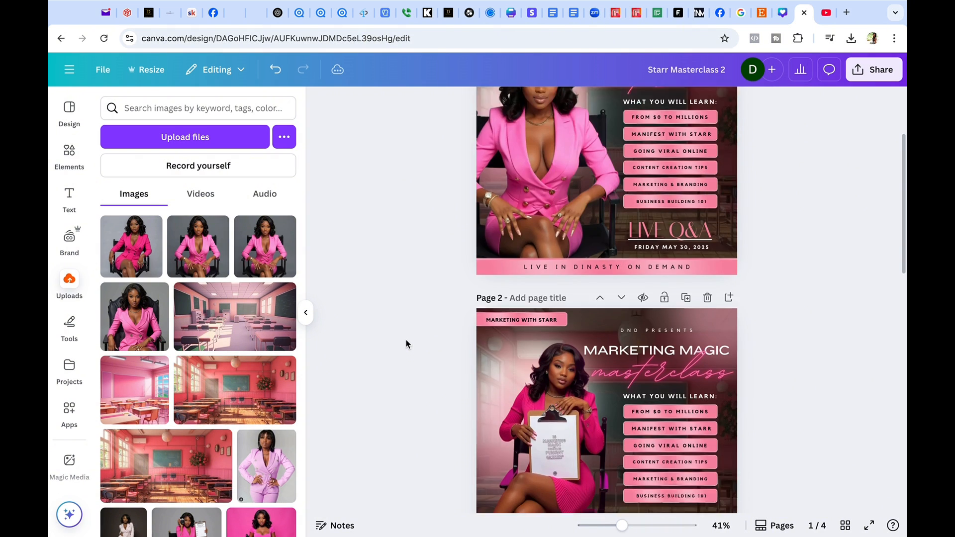
scroll(406, 341, down, 3)
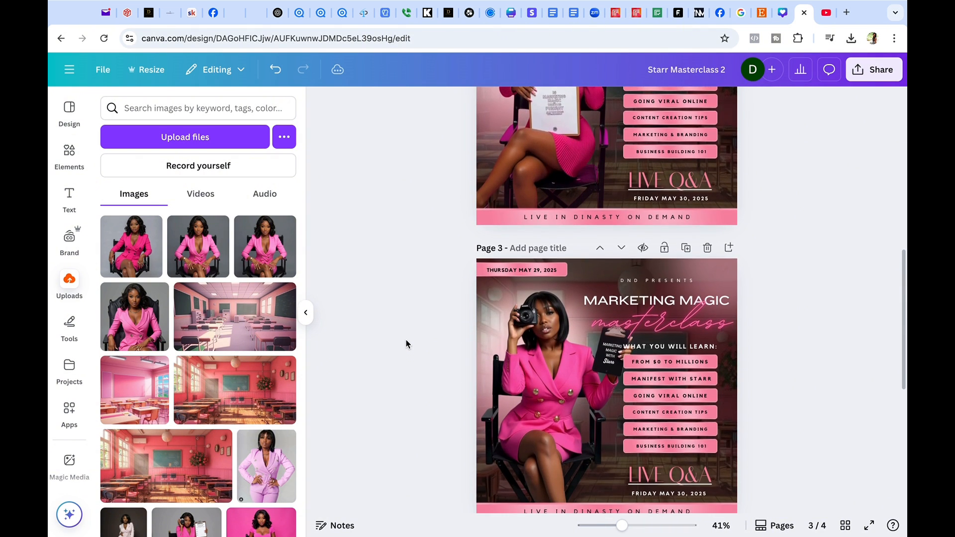
scroll(406, 339, up, 5)
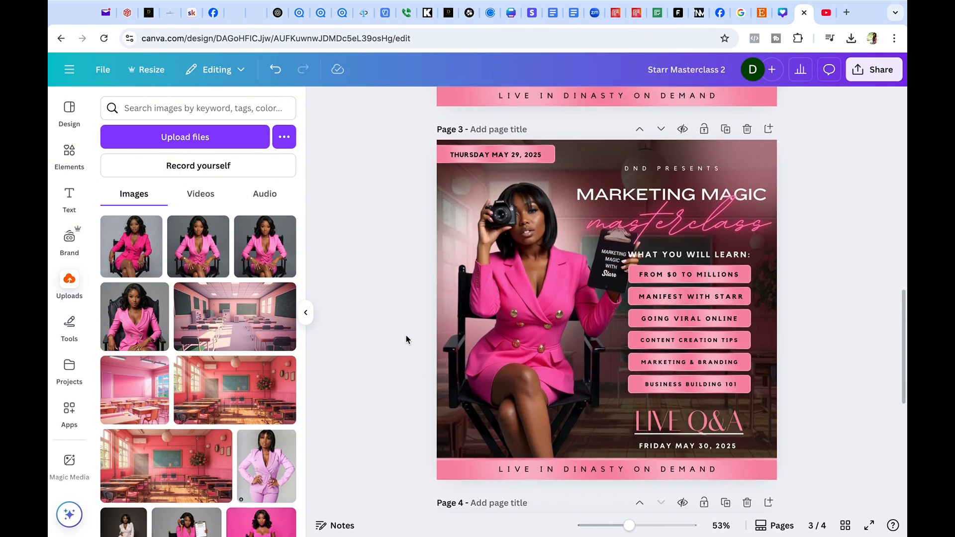
scroll(406, 339, down, 7)
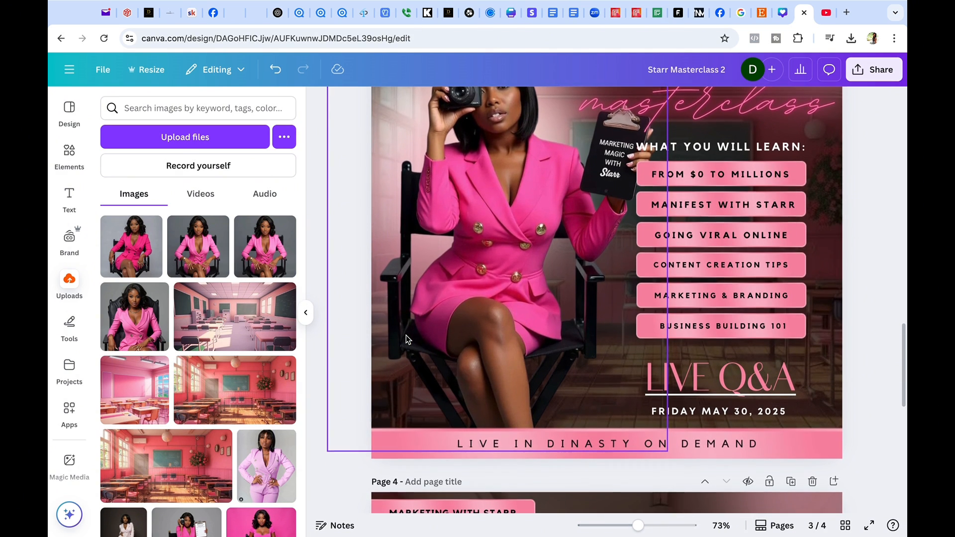
scroll(407, 340, down, 3)
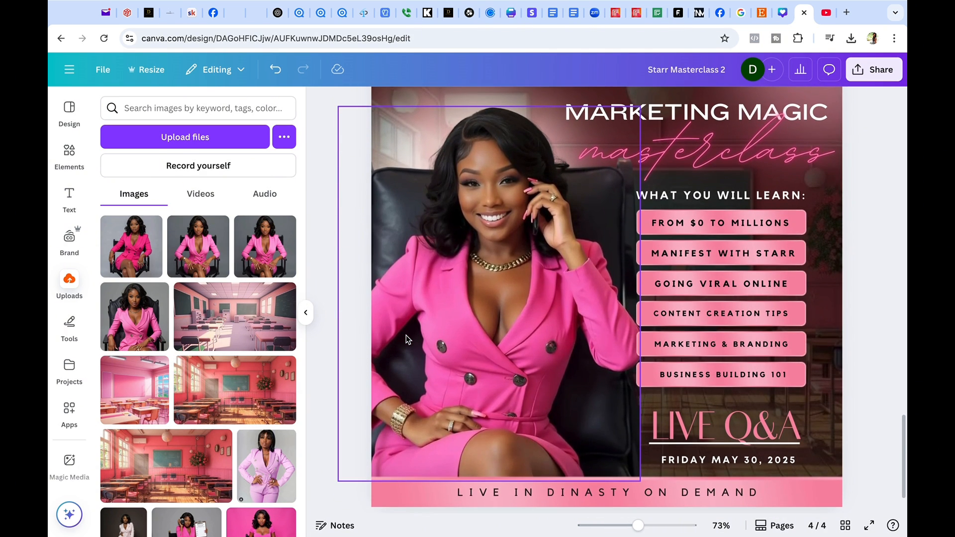
scroll(406, 335, up, 1)
scroll(406, 335, down, 5)
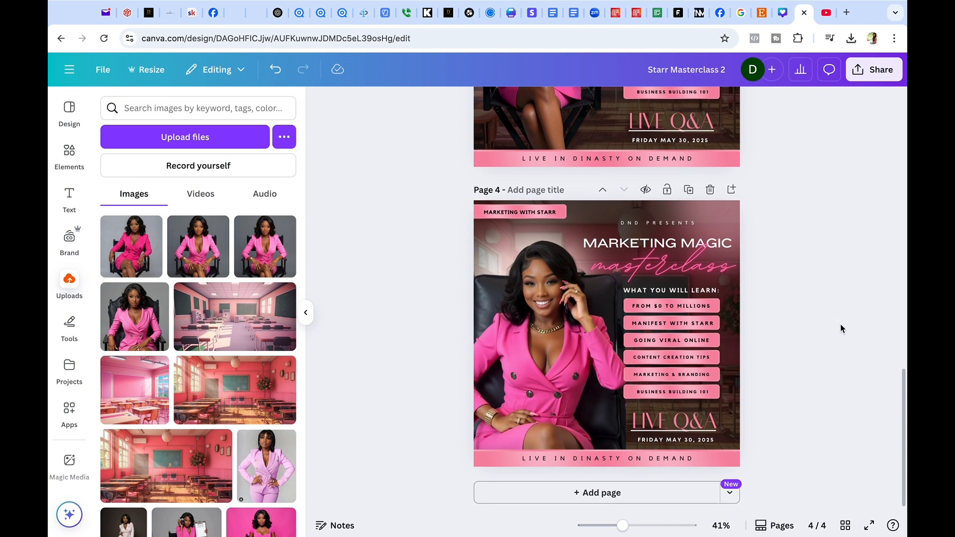
Go back to the Replicate model page and show out-2 (1).webp from the recent downloads in its Finder folder.
click(679, 18)
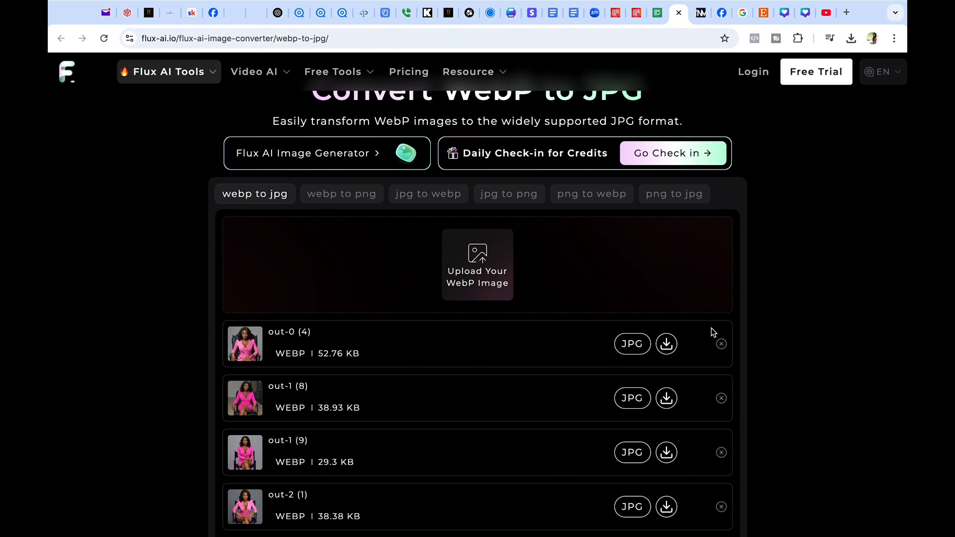
key(ctrl+shift+Tab)
click(854, 39)
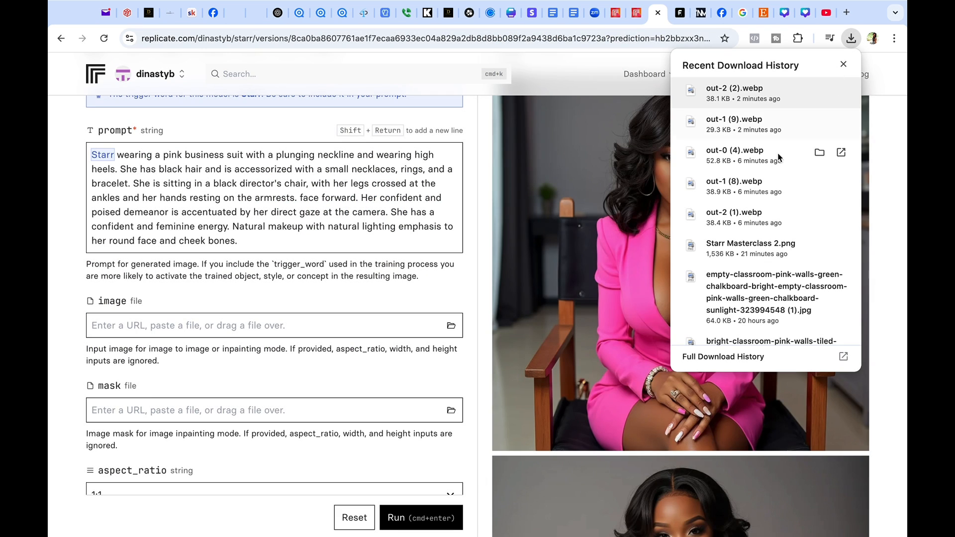
click(766, 159)
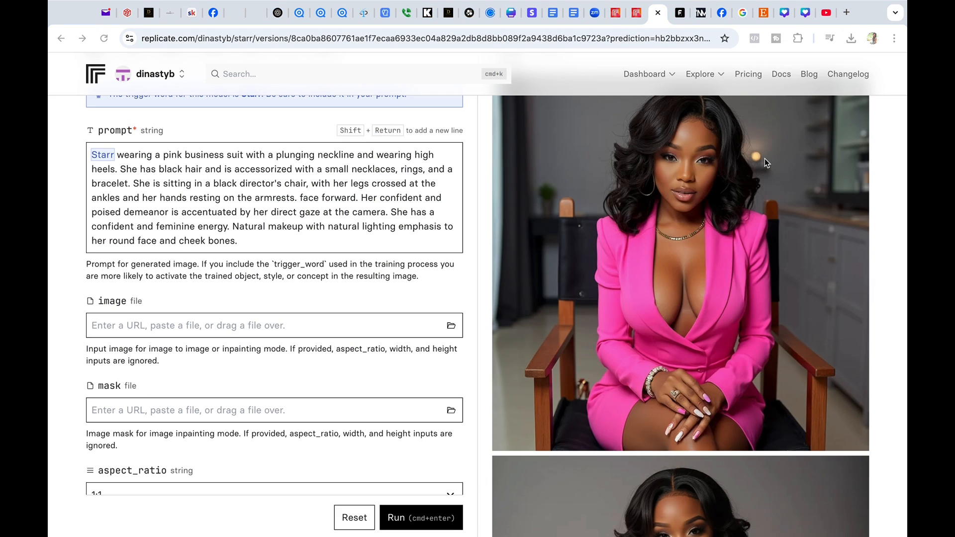
click(852, 39)
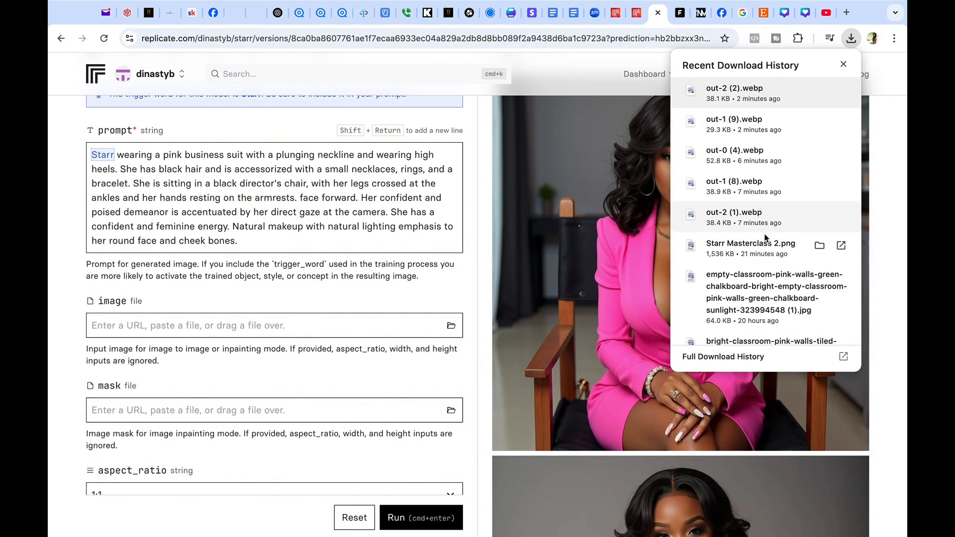
click(819, 215)
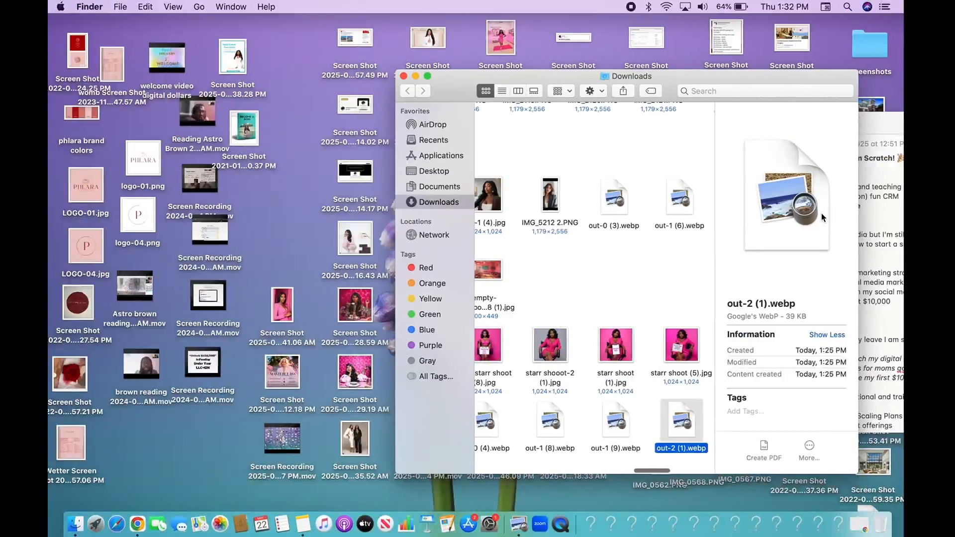